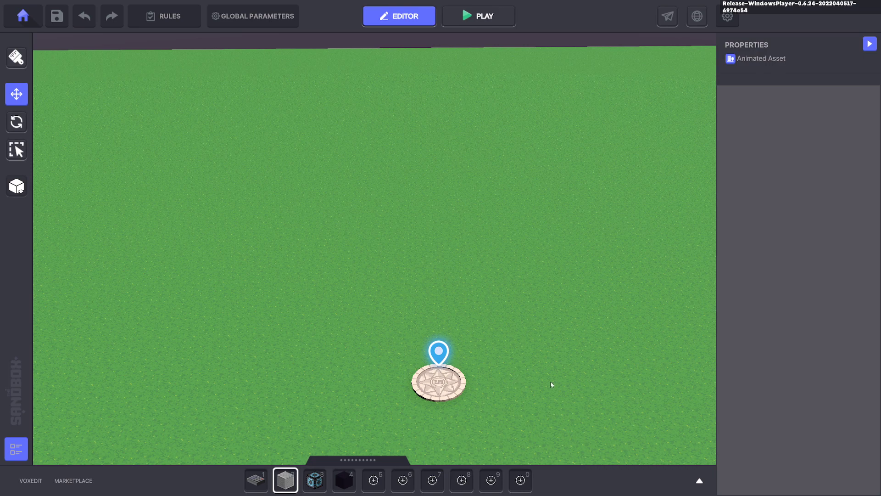
Step: Lay a two-block-wide Alien Block strip and a parallel Anti-slip metal strip on the grass near the spawn point
{"action": "middle_click_drag", "start_coordinate": [502, 378], "coordinate": [496, 378]}
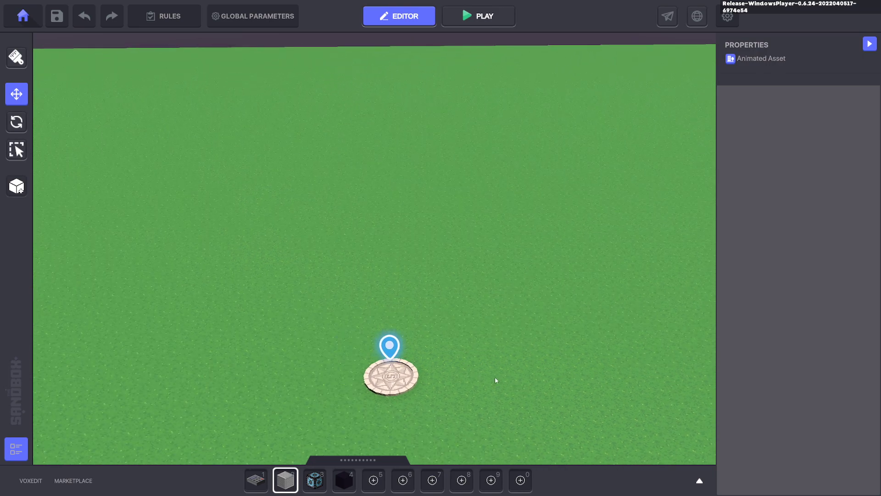
{"action": "left_click", "coordinate": [315, 480]}
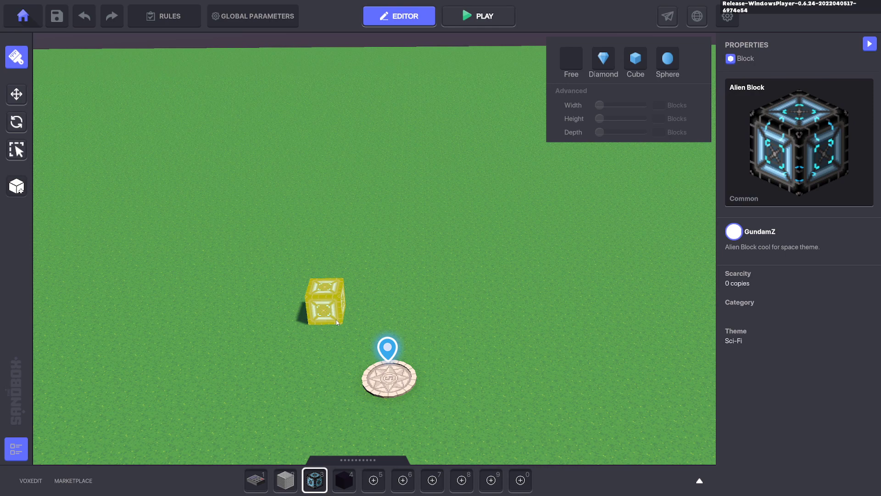
{"action": "left_click_drag", "start_coordinate": [333, 352], "coordinate": [356, 158]}
{"action": "left_click", "coordinate": [297, 481]}
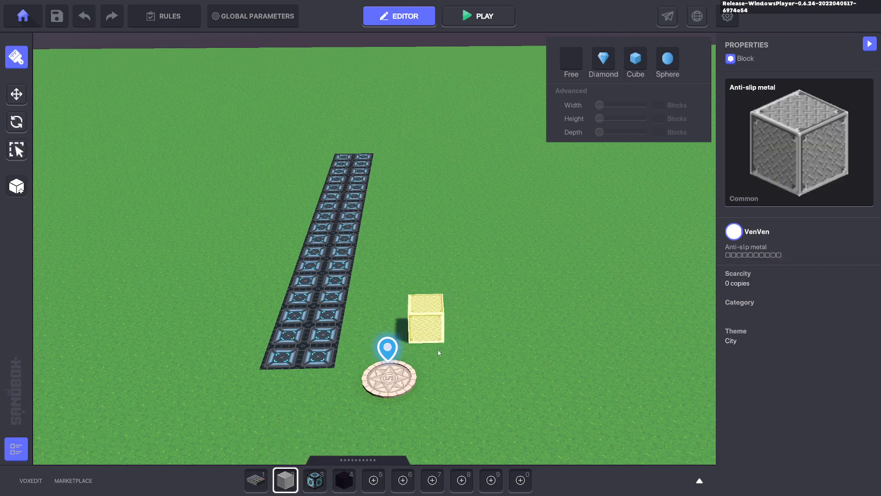
{"action": "left_click_drag", "start_coordinate": [446, 326], "coordinate": [446, 160]}
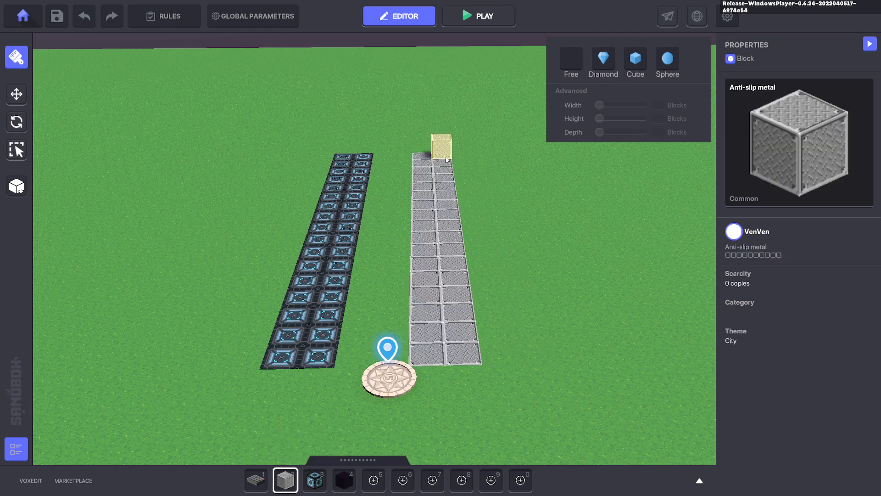
Step: Build an Anti-slip metal arch five blocks wide and five blocks high on the metal strip
{"action": "middle_click_drag", "start_coordinate": [393, 152], "coordinate": [398, 173]}
{"action": "right_click_drag", "start_coordinate": [404, 211], "coordinate": [463, 233]}
{"action": "mouse_move", "coordinate": [463, 234]}
{"action": "left_mouse_down"}
{"action": "mouse_move", "coordinate": [464, 167]}
{"action": "mouse_move", "coordinate": [461, 240]}
{"action": "left_mouse_up"}
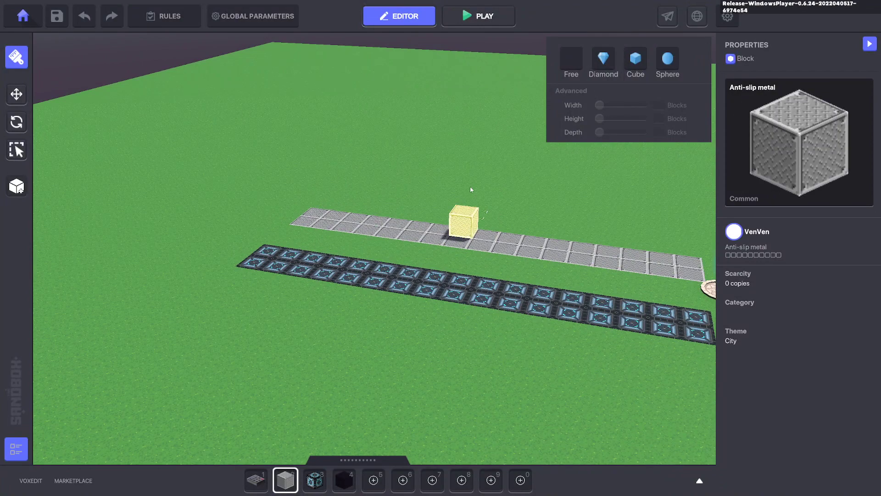
{"action": "left_click_drag", "start_coordinate": [471, 189], "coordinate": [476, 120]}
{"action": "middle_click_drag", "start_coordinate": [483, 142], "coordinate": [438, 146]}
{"action": "left_click_drag", "start_coordinate": [449, 157], "coordinate": [507, 250]}
{"action": "mouse_move", "coordinate": [481, 174]}
{"action": "left_mouse_down", "text": "shift"}
{"action": "mouse_move", "coordinate": [442, 228]}
{"action": "mouse_move", "coordinate": [443, 250]}
{"action": "left_mouse_up", "text": "shift"}
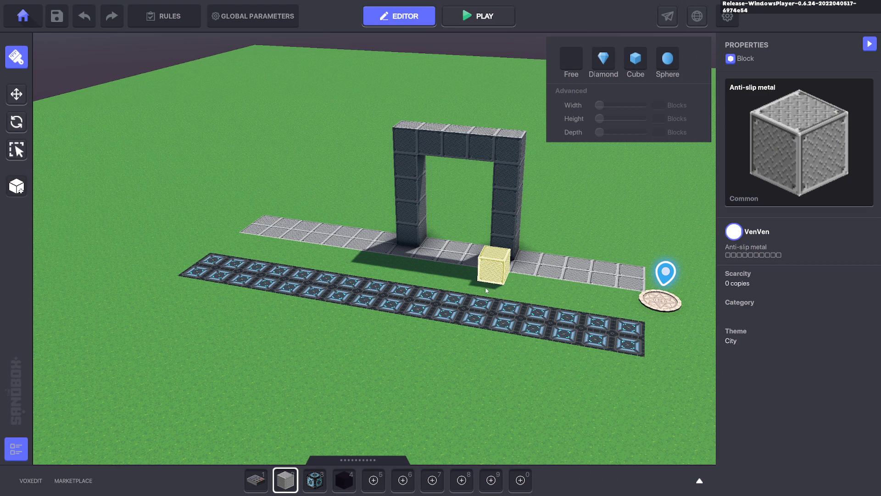
Step: Build a 5 by 5 Alien Block wall on the alien strip and clear its interior down to the floor to form an arch
{"action": "right_click_drag", "start_coordinate": [485, 288], "coordinate": [368, 452]}
{"action": "left_click", "coordinate": [315, 483]}
{"action": "mouse_move", "coordinate": [381, 321]}
{"action": "right_mouse_down"}
{"action": "mouse_move", "coordinate": [468, 306]}
{"action": "mouse_move", "coordinate": [458, 320]}
{"action": "right_mouse_up"}
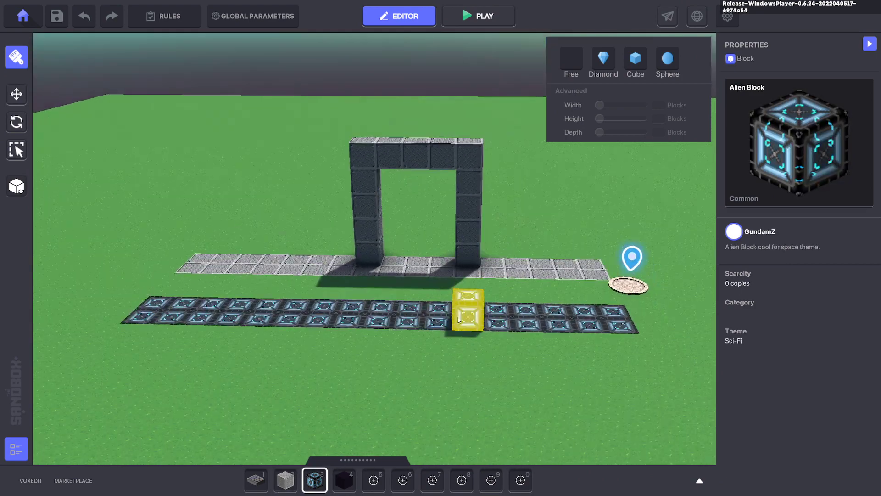
{"action": "left_click_drag", "start_coordinate": [463, 309], "coordinate": [345, 306]}
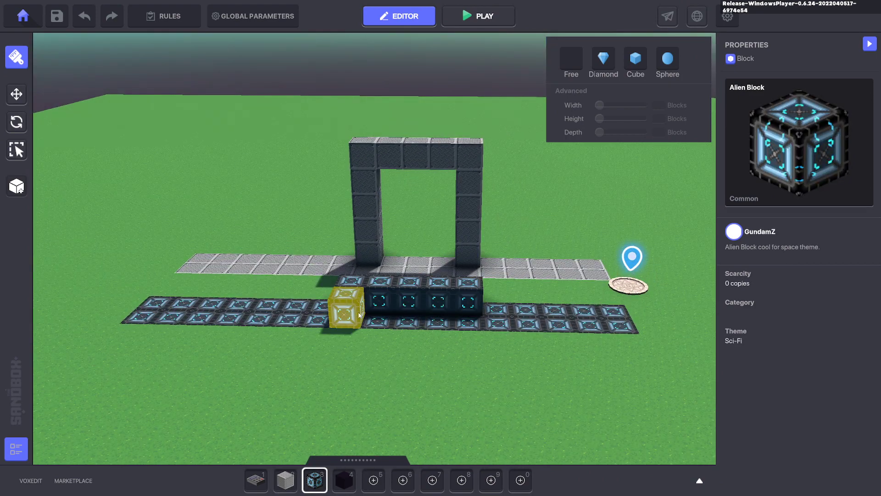
{"action": "left_click_drag", "start_coordinate": [460, 302], "coordinate": [345, 182]}
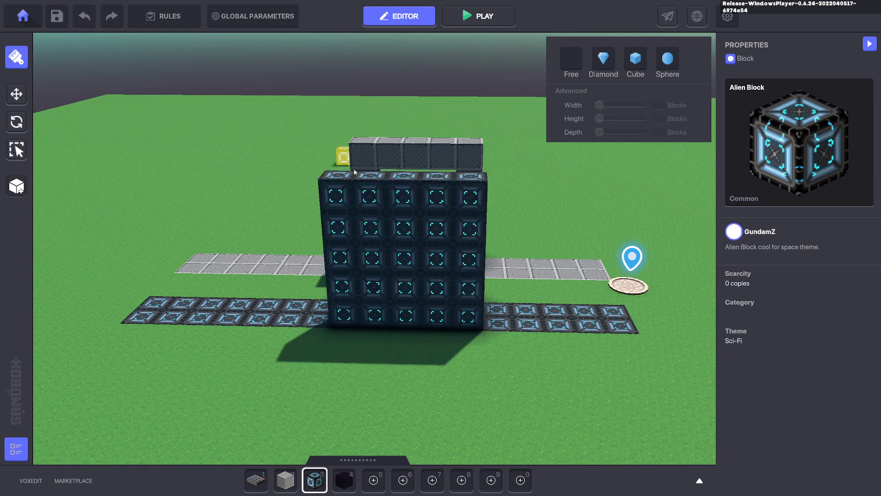
{"action": "left_click_drag", "start_coordinate": [372, 224], "coordinate": [431, 317], "text": "shift"}
{"action": "right_click_drag", "start_coordinate": [466, 321], "coordinate": [376, 318]}
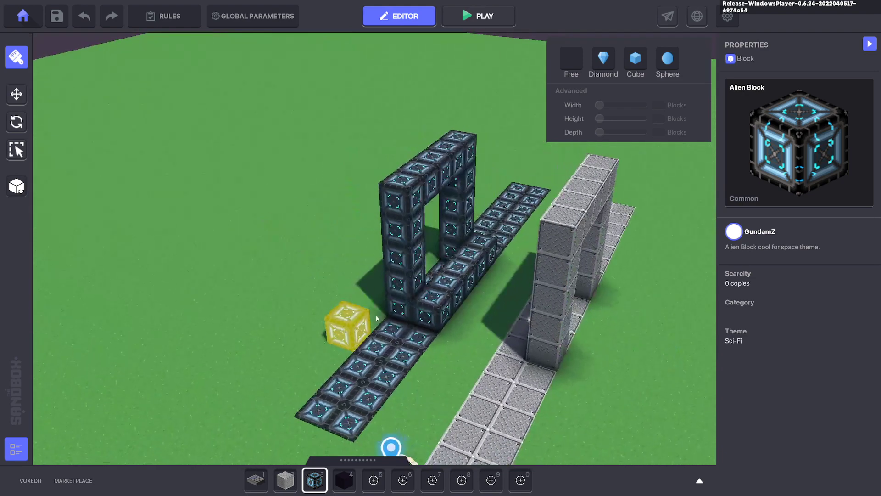
{"action": "left_click_drag", "start_coordinate": [442, 279], "coordinate": [426, 297], "text": "shift"}
{"action": "right_click_drag", "start_coordinate": [426, 297], "coordinate": [452, 326]}
Step: Fill the gap between the strips with Alien Blocks, and replace the column bordering the metal strip with Anti-slip metal
{"action": "left_click_drag", "start_coordinate": [491, 381], "coordinate": [500, 172], "text": "ctrl"}
{"action": "right_click_drag", "start_coordinate": [541, 230], "coordinate": [435, 469]}
{"action": "key", "text": "2"}
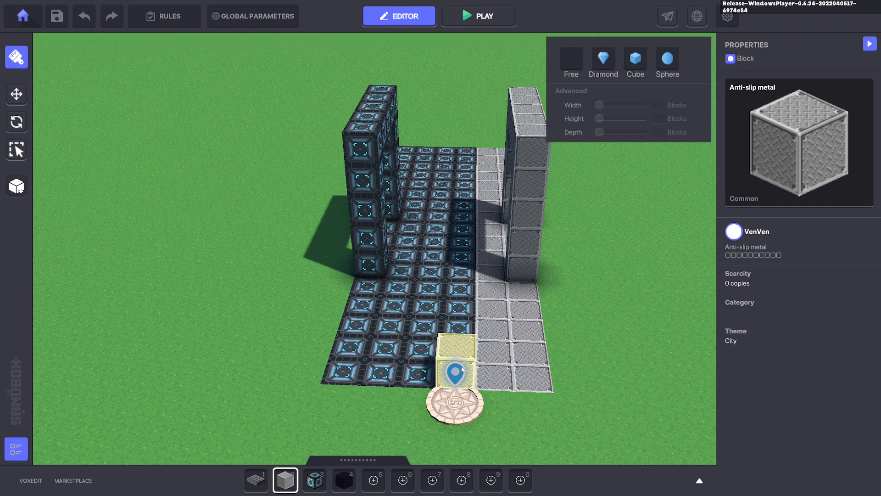
{"action": "key", "text": "q"}
{"action": "key", "text": "e"}
{"action": "key", "text": "d"}
{"action": "key", "text": "a"}
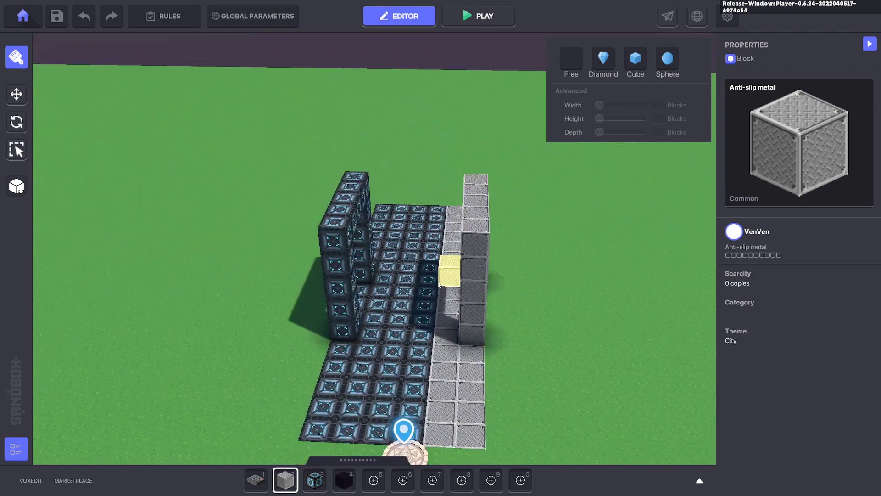
{"action": "scroll", "coordinate": [439, 284], "scroll_direction": "down", "scroll_amount": 2}
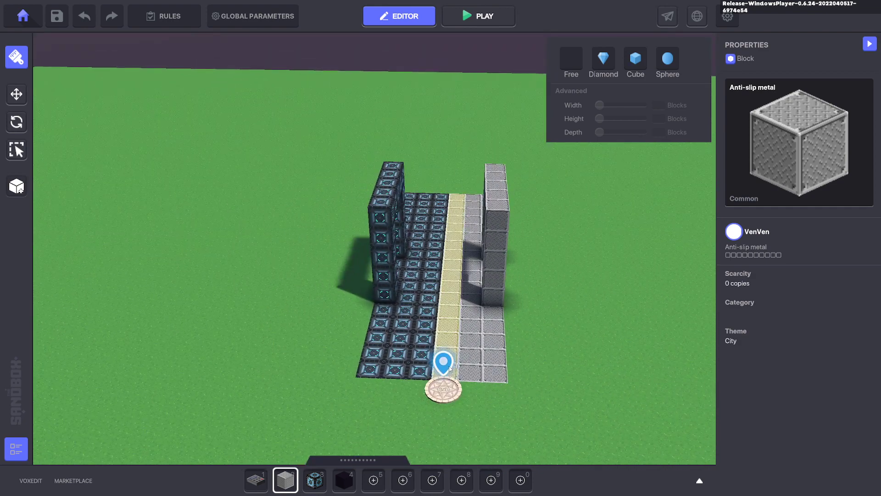
{"action": "left_click_drag", "start_coordinate": [449, 368], "coordinate": [450, 370]}
Step: Place a NumPad Switch on the grass outside the metal arch and select it for moving
{"action": "left_click", "coordinate": [265, 482]}
{"action": "scroll", "coordinate": [459, 313], "scroll_direction": "up", "scroll_amount": 5}
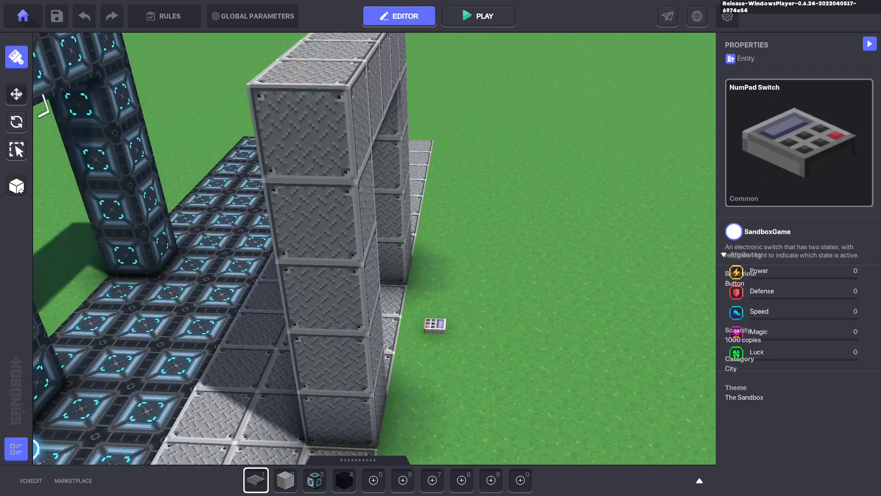
{"action": "left_click", "coordinate": [19, 94]}
{"action": "left_click", "coordinate": [442, 326]}
Step: Set the NumPad Switch's behaviour to NONE and replace its Indicator component with a Play Sound component
{"action": "scroll", "coordinate": [805, 392], "scroll_direction": "down", "scroll_amount": 3}
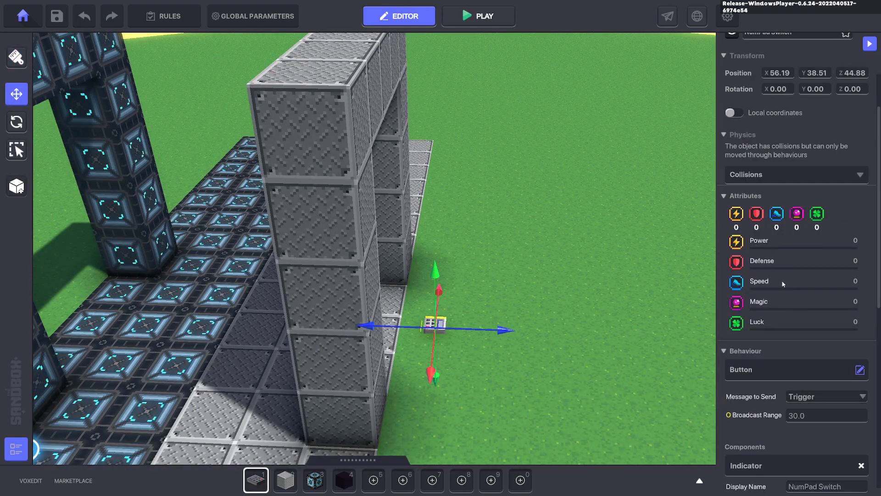
{"action": "left_click", "coordinate": [759, 367]}
{"action": "left_click", "coordinate": [331, 204]}
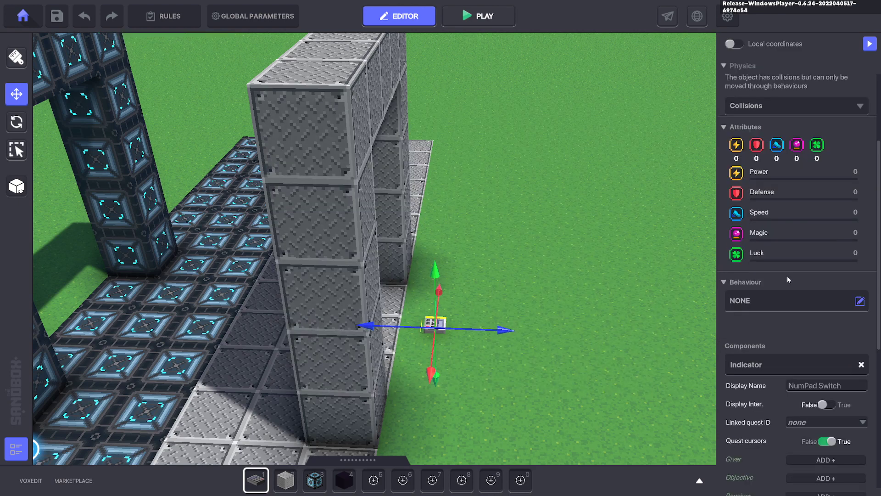
{"action": "scroll", "coordinate": [786, 277], "scroll_direction": "down", "scroll_amount": 10}
{"action": "left_click", "coordinate": [862, 78]}
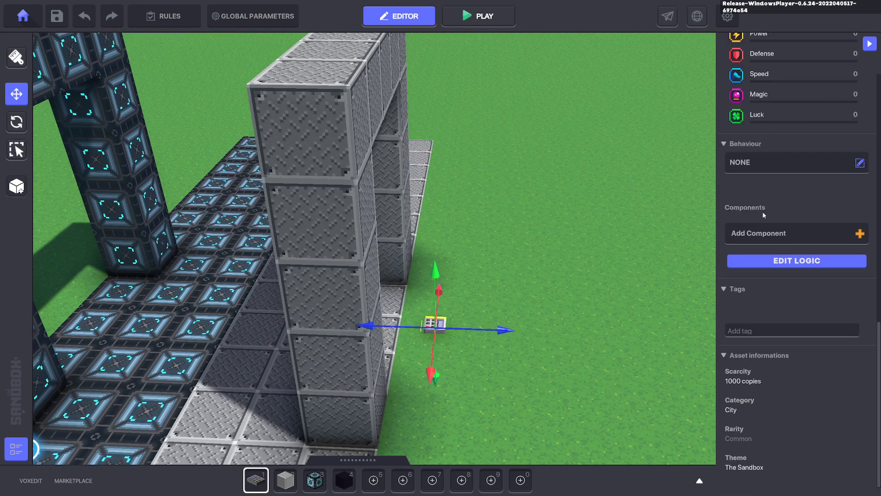
{"action": "left_click", "coordinate": [764, 238]}
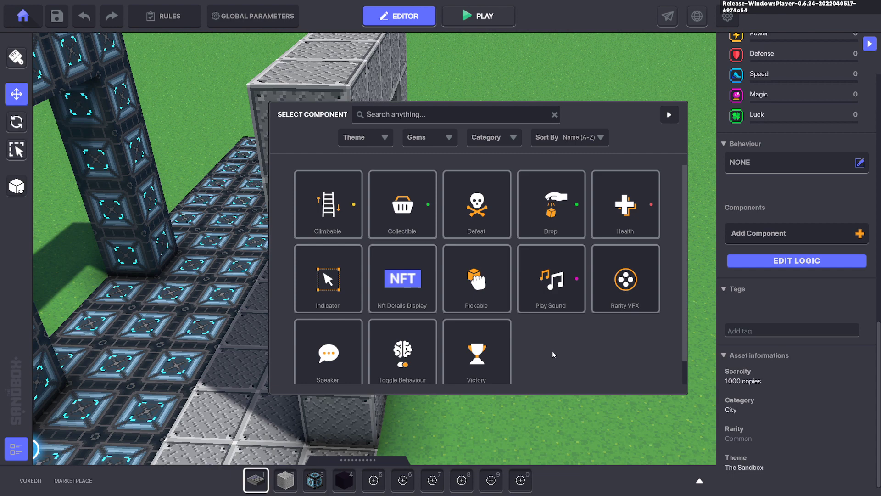
{"action": "left_click", "coordinate": [549, 292]}
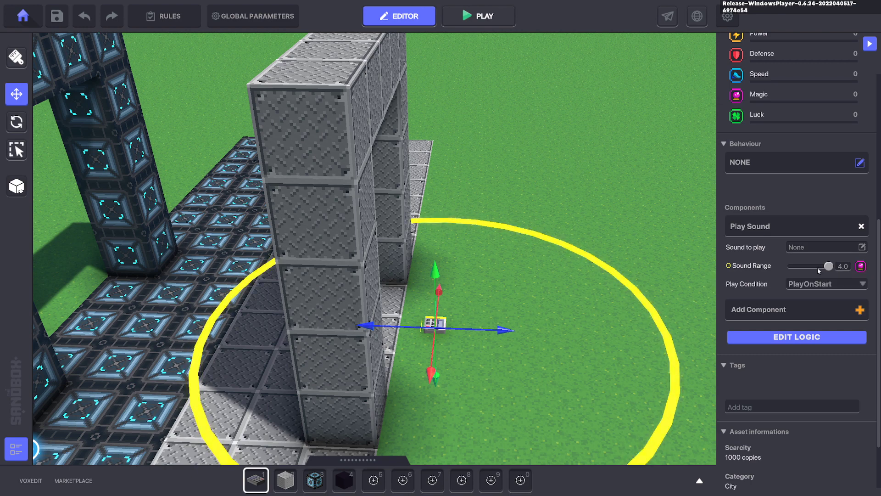
Step: Move the NumPad Switch sideways on the grass, farther away from the metal arch
{"action": "scroll", "coordinate": [627, 292], "scroll_direction": "down", "scroll_amount": 3}
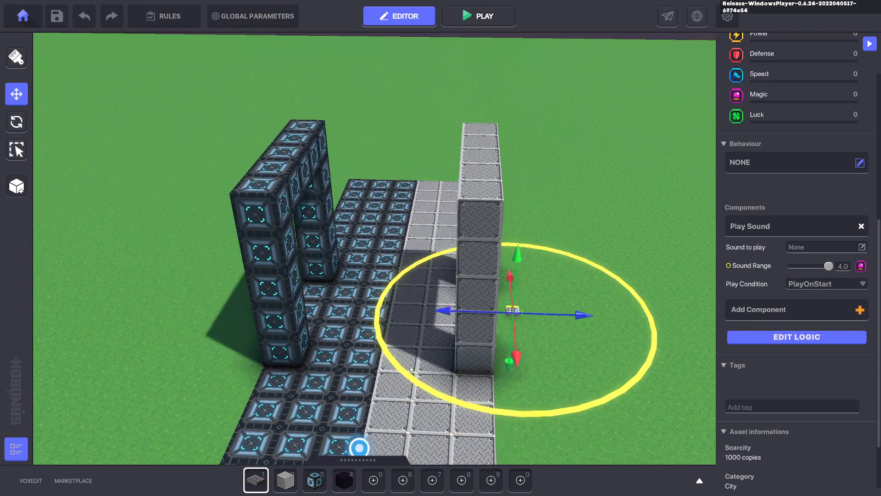
{"action": "scroll", "coordinate": [640, 303], "scroll_direction": "down", "scroll_amount": 2}
{"action": "middle_click_drag", "start_coordinate": [640, 301], "coordinate": [611, 300]}
{"action": "left_click_drag", "start_coordinate": [596, 307], "coordinate": [643, 304]}
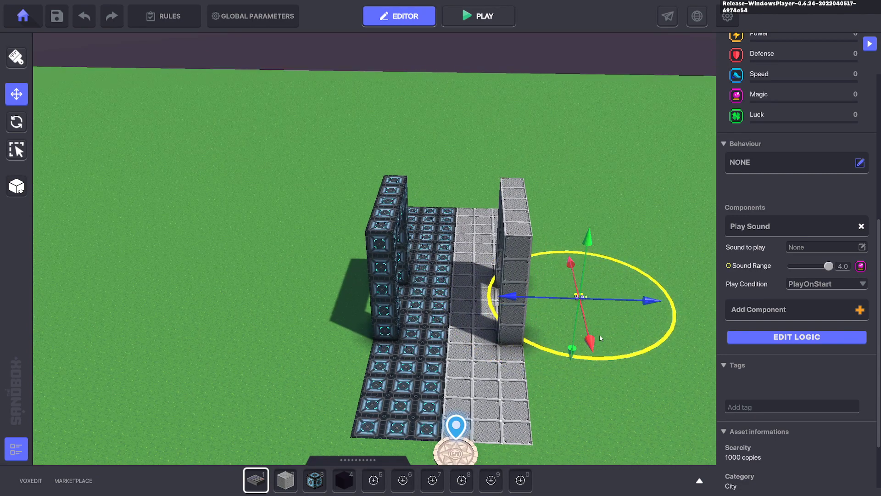
Step: Filter the asset library to Magic gems, trying Legendary rarity before switching the rarity filter to Epic
{"action": "scroll", "coordinate": [601, 336], "scroll_direction": "up", "scroll_amount": 3}
{"action": "scroll", "coordinate": [600, 337], "scroll_direction": "up", "scroll_amount": 2}
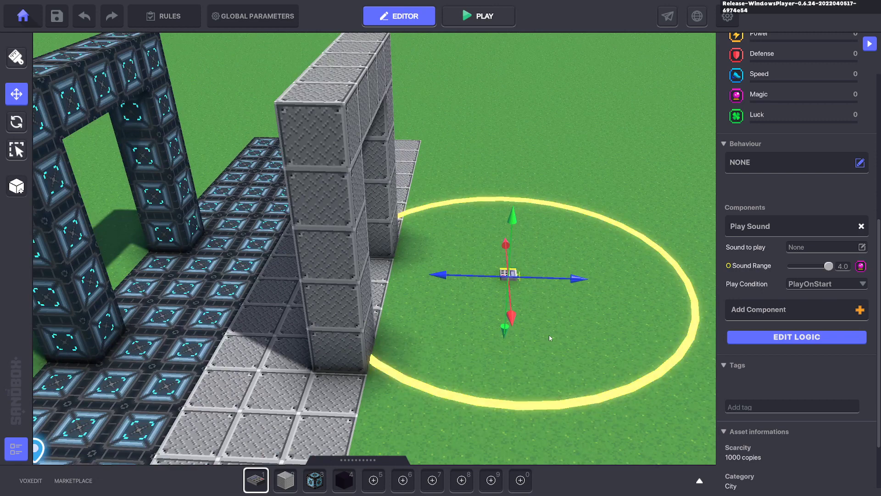
{"action": "key", "text": "Tab"}
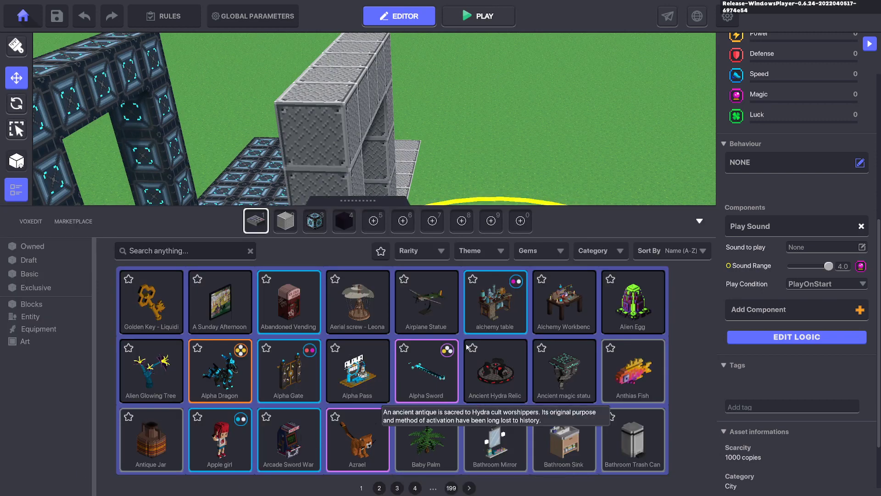
{"action": "left_click", "coordinate": [559, 255]}
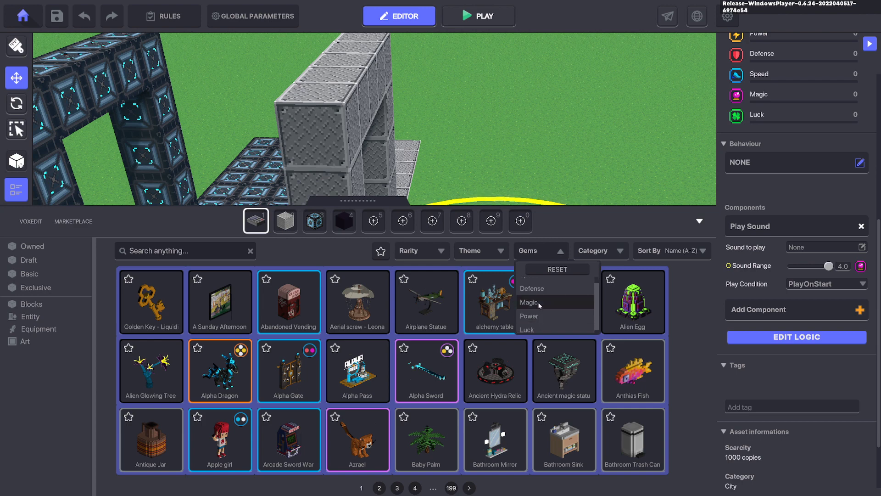
{"action": "left_click", "coordinate": [544, 303]}
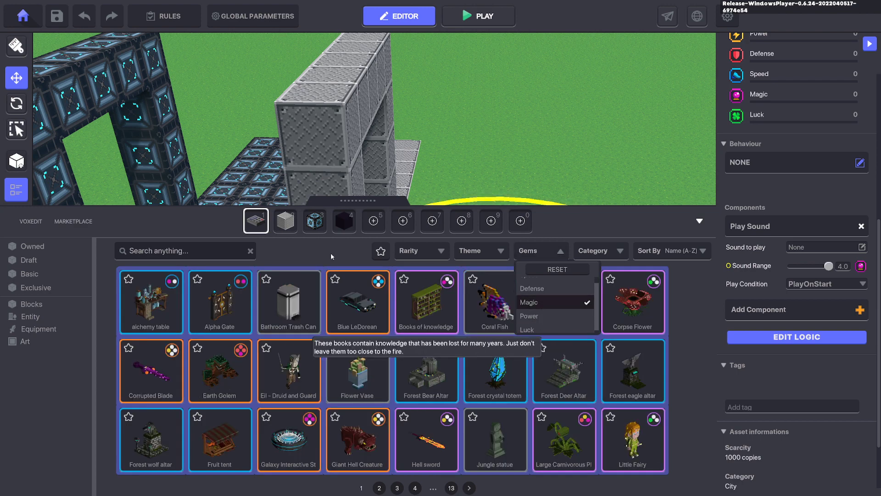
{"action": "left_click", "coordinate": [440, 251]}
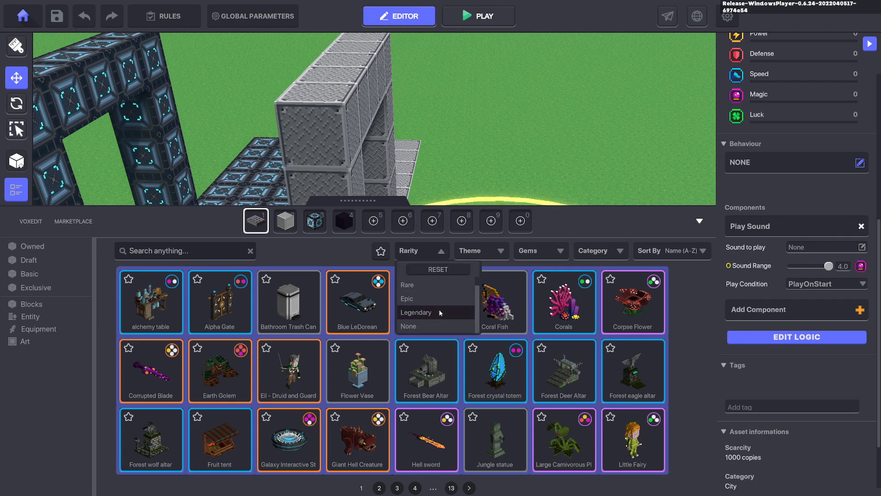
{"action": "left_click", "coordinate": [429, 314]}
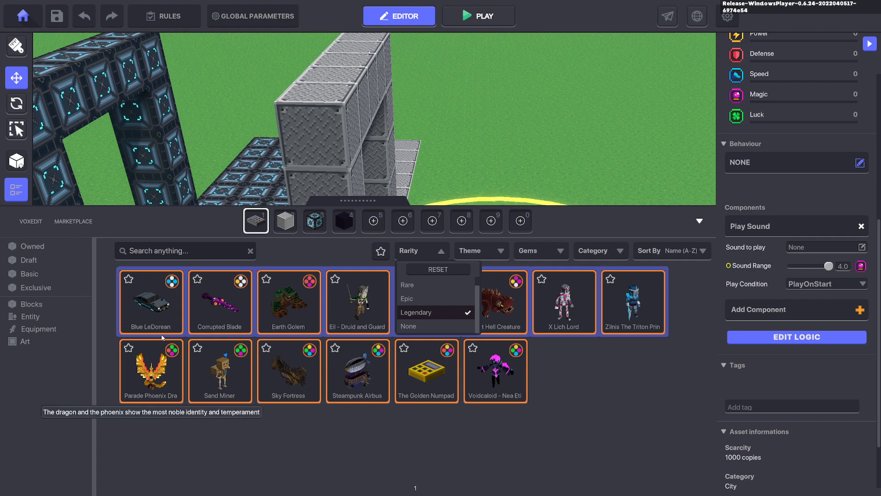
{"action": "left_click", "coordinate": [435, 312]}
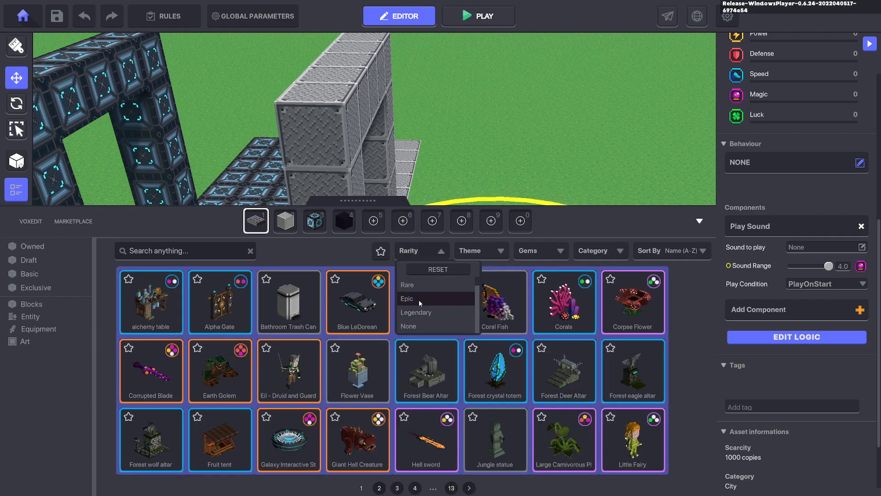
{"action": "left_click", "coordinate": [417, 299]}
{"action": "left_click", "coordinate": [436, 251]}
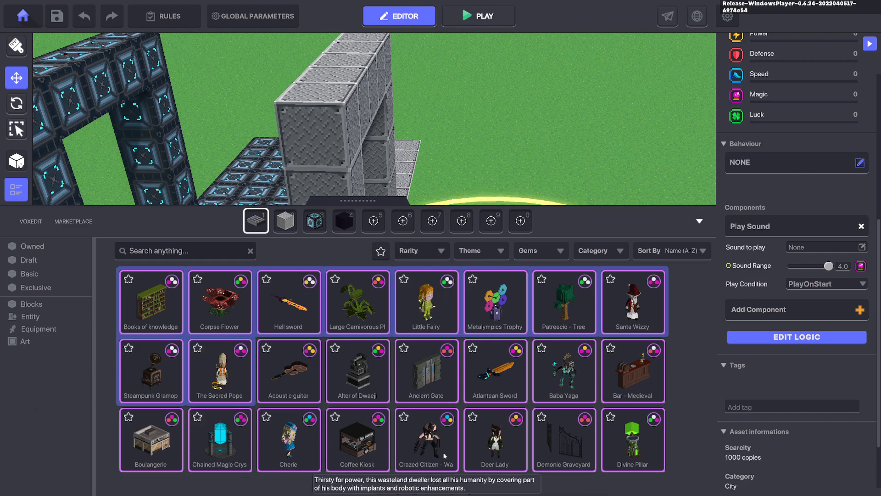
Step: Assign the Healing Pad from the second results page to quick slot 5 and place one between the metal arch and the NumPad Switch
{"action": "left_click", "coordinate": [381, 488]}
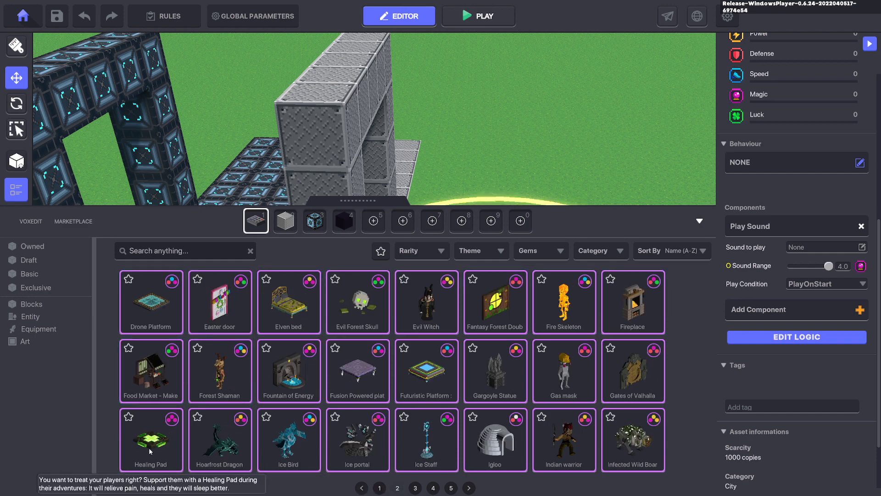
{"action": "left_click_drag", "start_coordinate": [150, 452], "coordinate": [378, 228]}
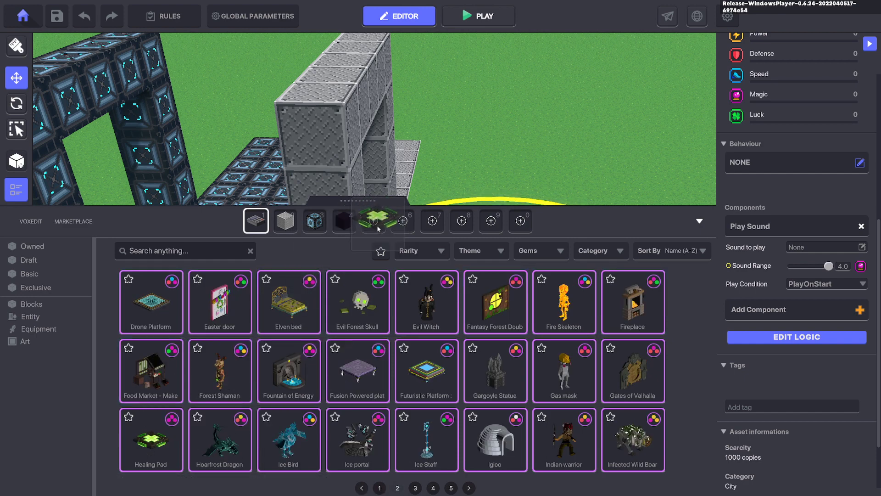
{"action": "left_click", "coordinate": [701, 220]}
{"action": "left_click", "coordinate": [373, 480]}
{"action": "left_click", "coordinate": [470, 284]}
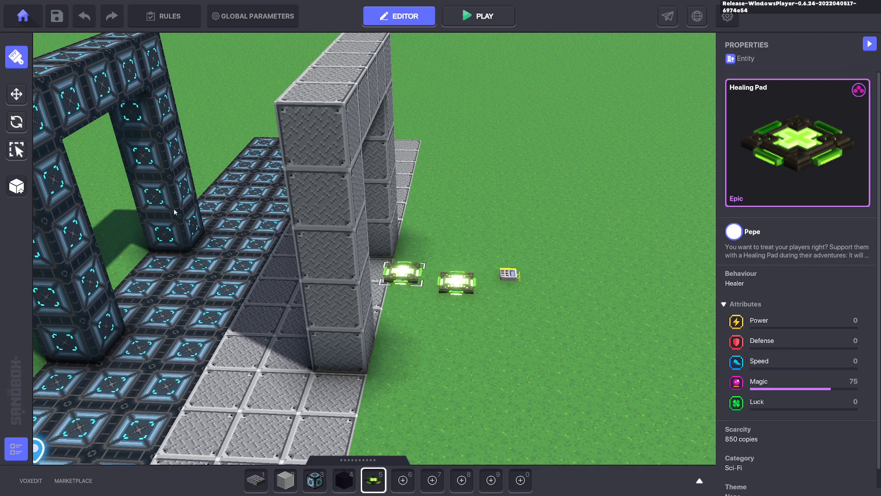
Step: Set the placed Healing Pad's behaviour to NONE and remove its Health component
{"action": "left_click", "coordinate": [17, 94]}
{"action": "left_click", "coordinate": [456, 284]}
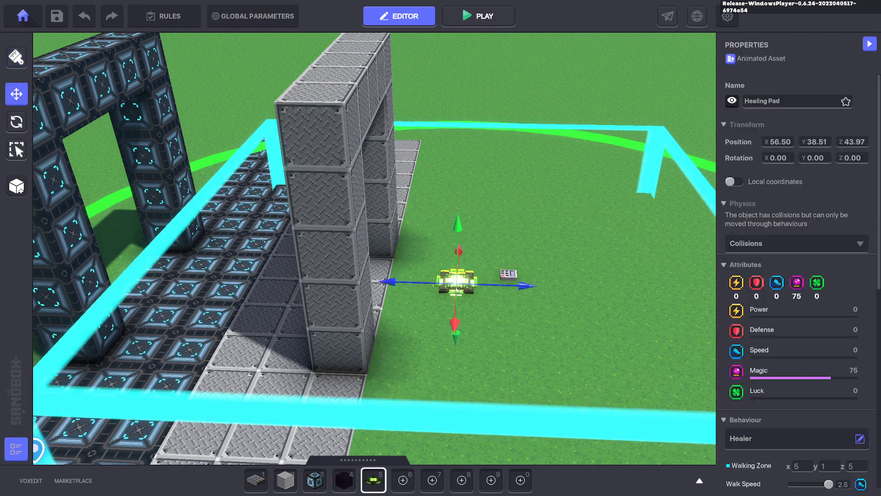
{"action": "scroll", "coordinate": [788, 354], "scroll_direction": "down", "scroll_amount": 6}
{"action": "left_click", "coordinate": [747, 163]}
{"action": "left_click", "coordinate": [337, 211]}
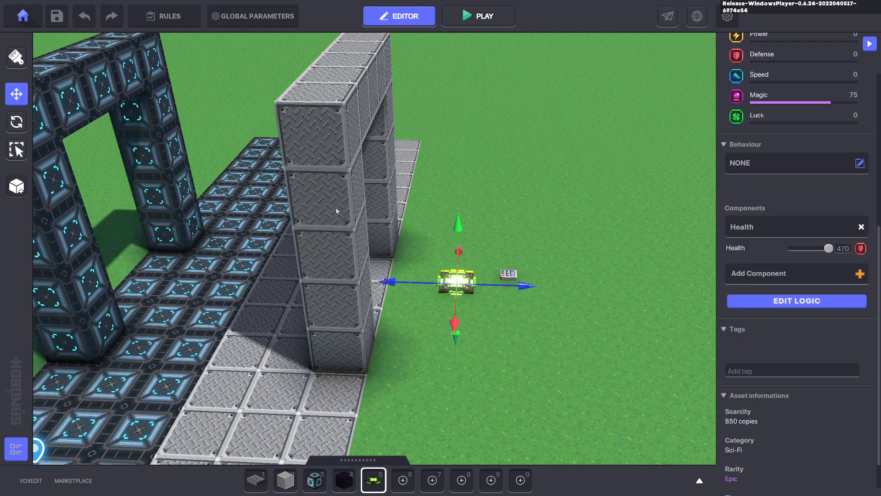
{"action": "left_click", "coordinate": [862, 227]}
Step: Add a Play Sound component to the Healing Pad and look over its sound range in the scene
{"action": "left_click", "coordinate": [860, 234]}
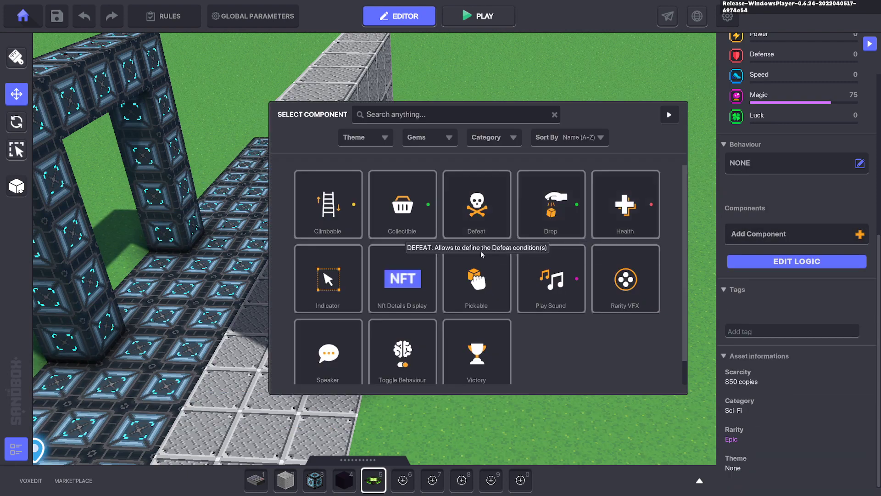
{"action": "left_click", "coordinate": [555, 290]}
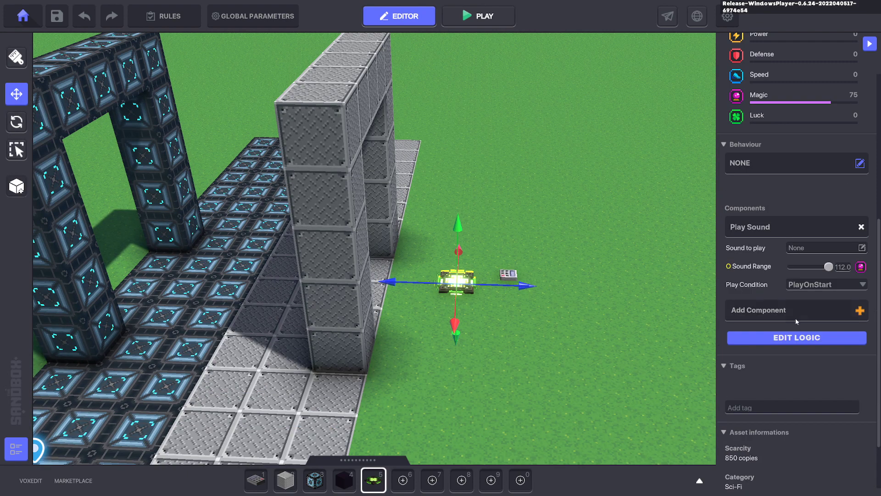
{"action": "key", "text": "f"}
{"action": "scroll", "coordinate": [619, 286], "scroll_direction": "down", "scroll_amount": 10}
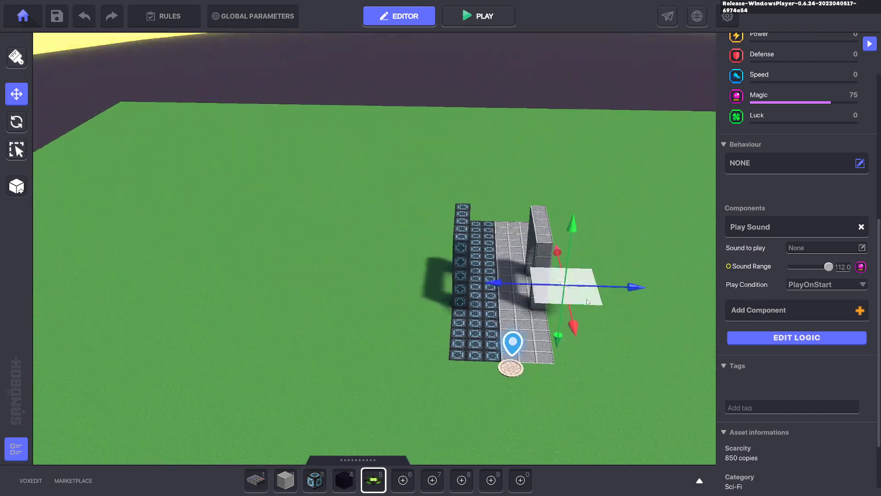
{"action": "left_click_drag", "start_coordinate": [573, 313], "coordinate": [611, 315], "text": "alt"}
{"action": "scroll", "coordinate": [616, 227], "scroll_direction": "up", "scroll_amount": 8}
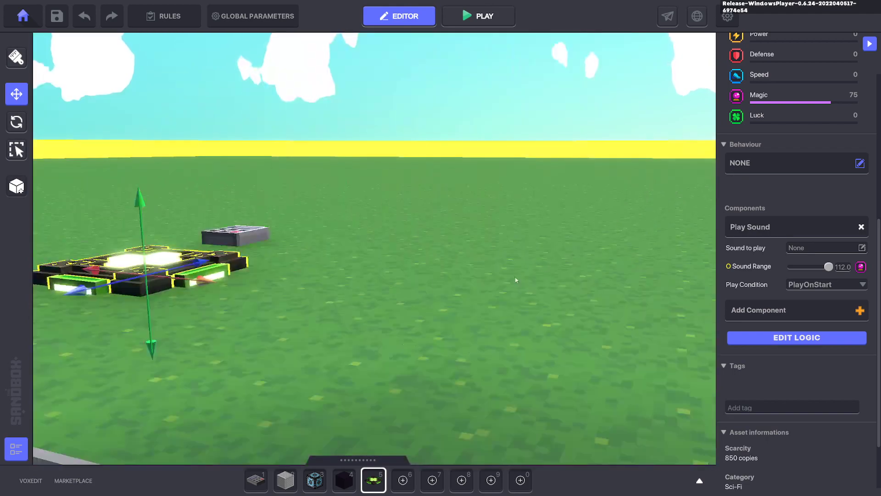
Step: Compare the sound range circles of the NumPad Switch and the Healing Pad from several viewpoints
{"action": "left_click", "coordinate": [257, 236]}
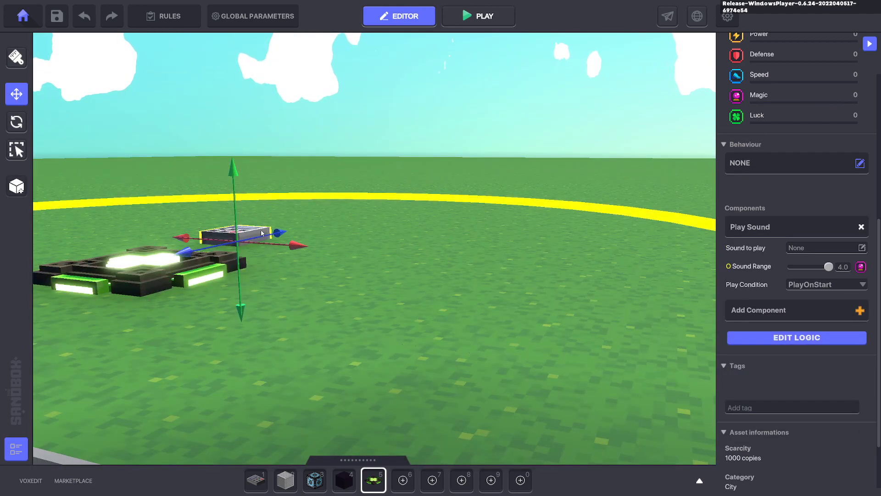
{"action": "left_click_drag", "start_coordinate": [669, 270], "coordinate": [299, 285], "text": "alt"}
{"action": "scroll", "coordinate": [312, 223], "scroll_direction": "down", "scroll_amount": 3}
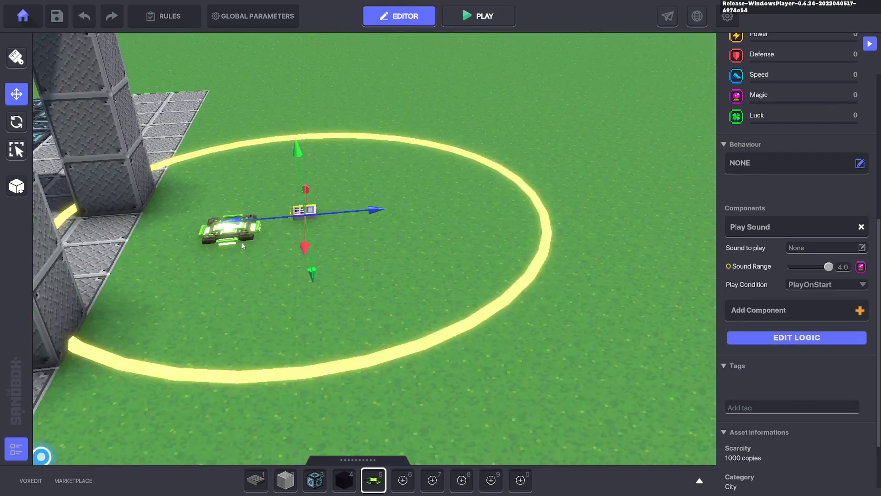
{"action": "left_click", "coordinate": [239, 238]}
{"action": "scroll", "coordinate": [619, 246], "scroll_direction": "down", "scroll_amount": 3}
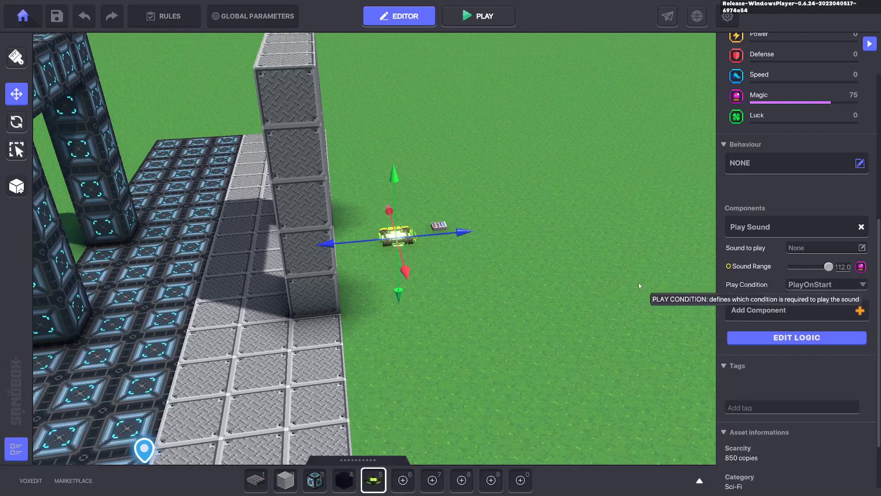
{"action": "scroll", "coordinate": [535, 280], "scroll_direction": "down", "scroll_amount": 4}
{"action": "left_click_drag", "start_coordinate": [528, 279], "coordinate": [599, 295], "text": "alt"}
{"action": "right_click_drag", "start_coordinate": [599, 296], "coordinate": [464, 311]}
{"action": "scroll", "coordinate": [509, 191], "scroll_direction": "up", "scroll_amount": 5}
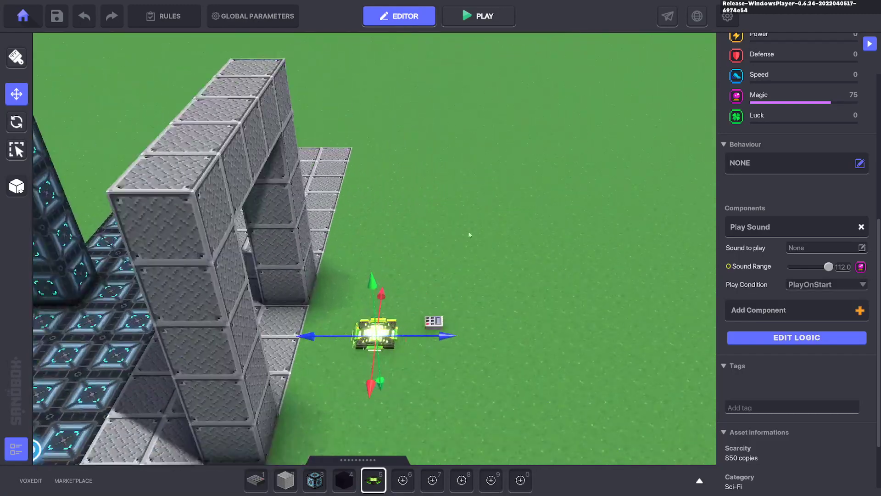
{"action": "scroll", "coordinate": [495, 329], "scroll_direction": "down", "scroll_amount": 2}
{"action": "middle_click_drag", "start_coordinate": [489, 317], "coordinate": [492, 315]}
{"action": "middle_click_drag", "start_coordinate": [428, 350], "coordinate": [430, 347]}
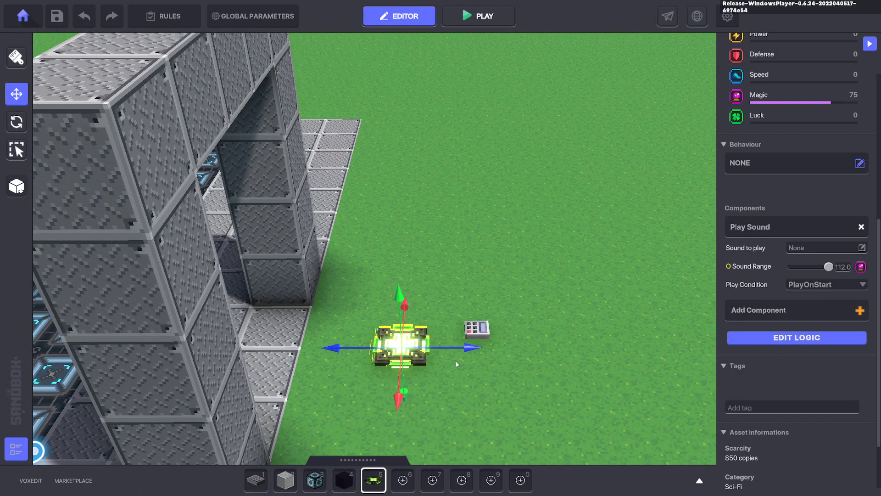
Step: Delete the Healing Pad and reposition the NumPad Switch at X 56.00, Z 43.50 beside the metal arch
{"action": "key", "text": "Delete"}
{"action": "left_click", "coordinate": [477, 330]}
{"action": "left_click_drag", "start_coordinate": [528, 333], "coordinate": [479, 335]}
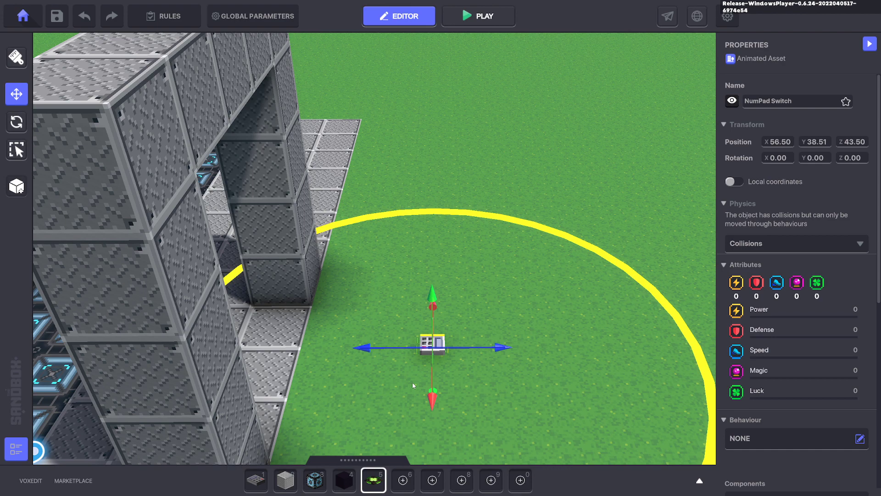
{"action": "left_click_drag", "start_coordinate": [432, 397], "coordinate": [438, 420]}
{"action": "scroll", "coordinate": [440, 419], "scroll_direction": "down", "scroll_amount": 3}
{"action": "middle_click_drag", "start_coordinate": [448, 415], "coordinate": [518, 306]}
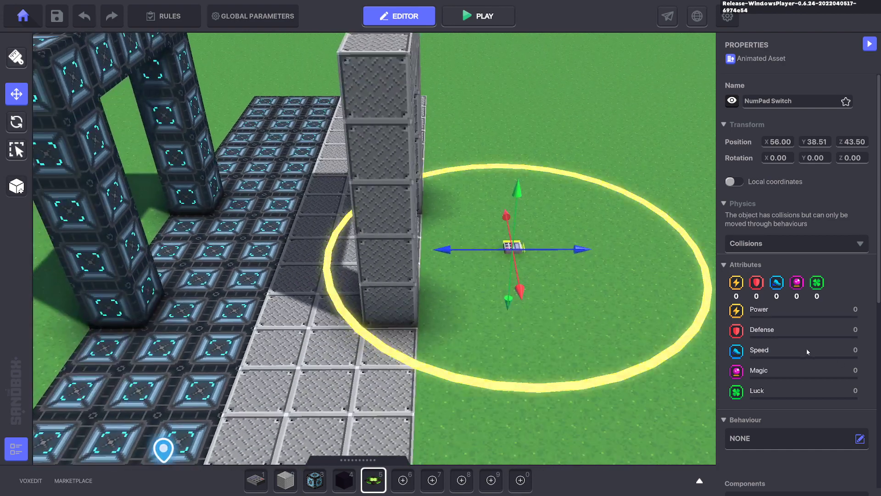
Step: In the NumPad Switch's logic, set the Play Sound component's 3D Sound option to False
{"action": "scroll", "coordinate": [808, 351], "scroll_direction": "down", "scroll_amount": 6}
{"action": "left_click", "coordinate": [780, 339]}
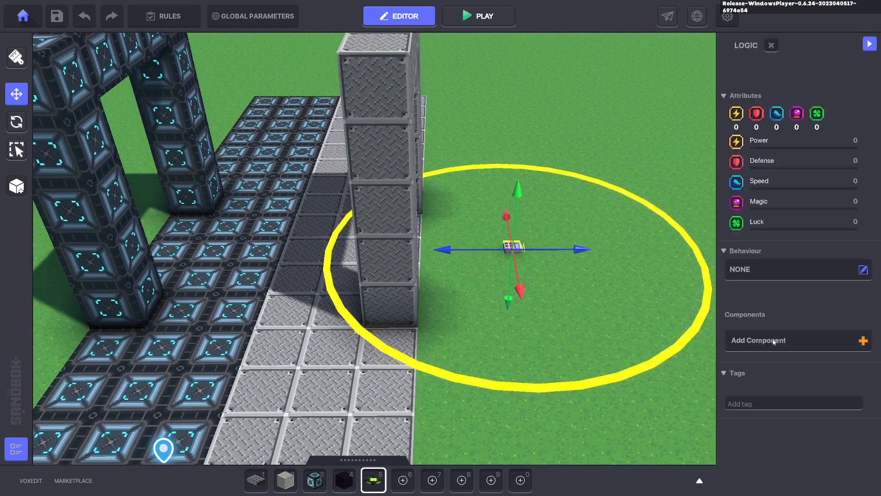
{"action": "left_click", "coordinate": [774, 342]}
{"action": "scroll", "coordinate": [762, 343], "scroll_direction": "down", "scroll_amount": 2}
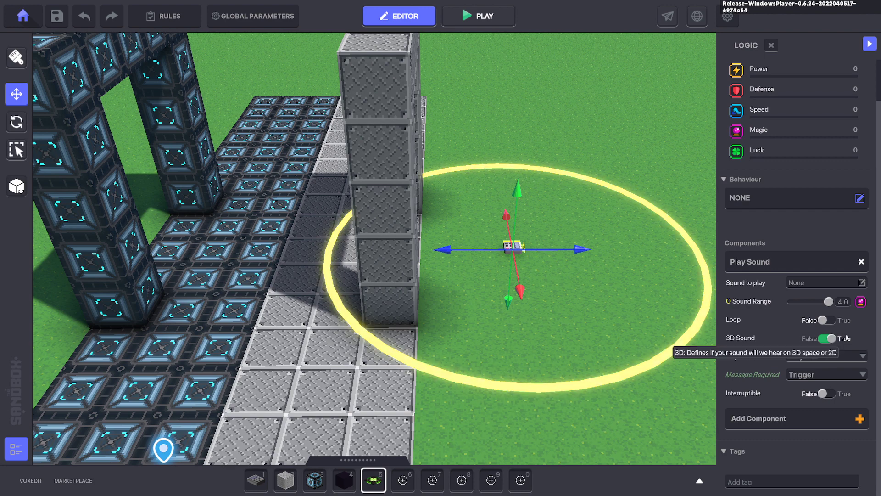
{"action": "left_click", "coordinate": [827, 338]}
{"action": "middle_click_drag", "start_coordinate": [640, 296], "coordinate": [632, 293]}
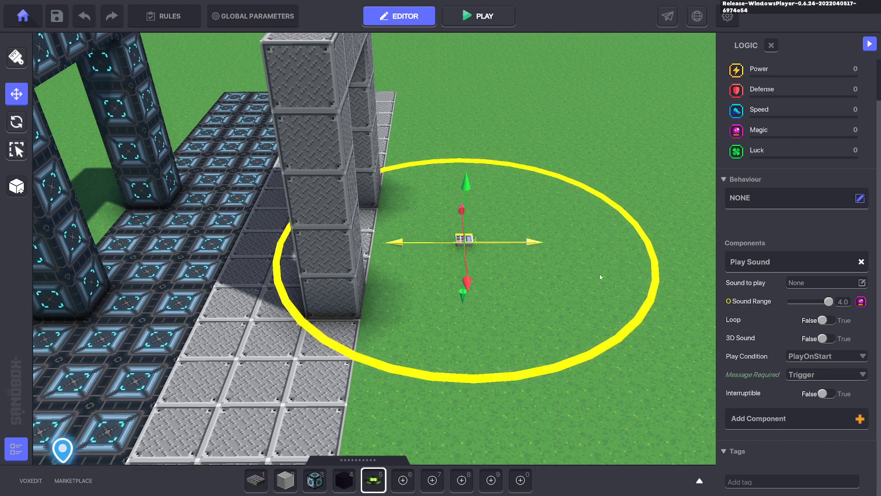
Step: Choose Music Blockchain Rap.ogg as the sound to play for the NumPad Switch
{"action": "left_click", "coordinate": [791, 282]}
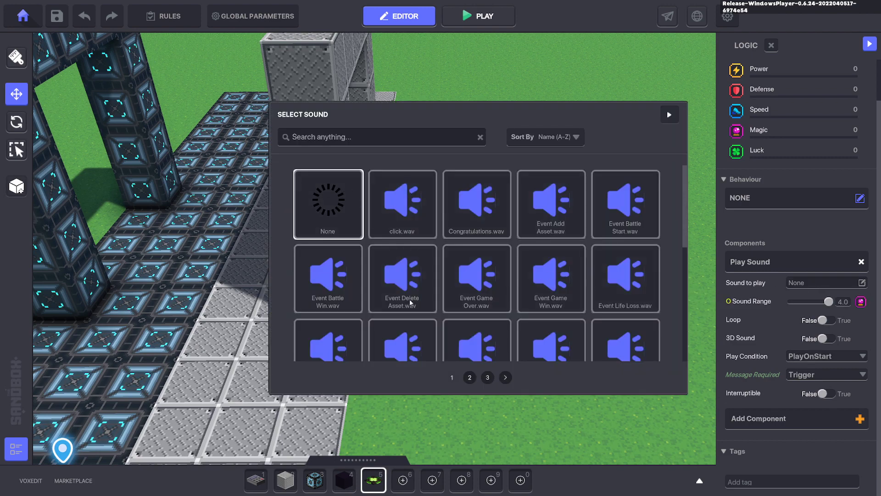
{"action": "scroll", "coordinate": [493, 304], "scroll_direction": "down", "scroll_amount": 10}
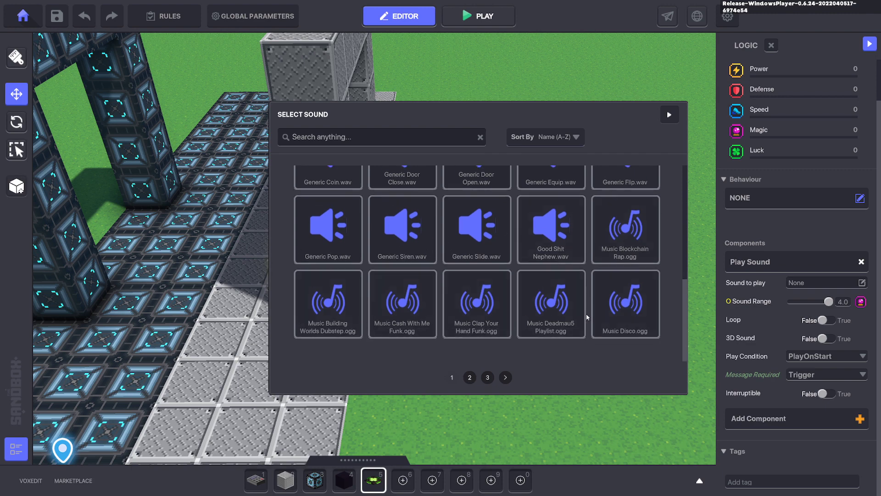
{"action": "left_click", "coordinate": [631, 235]}
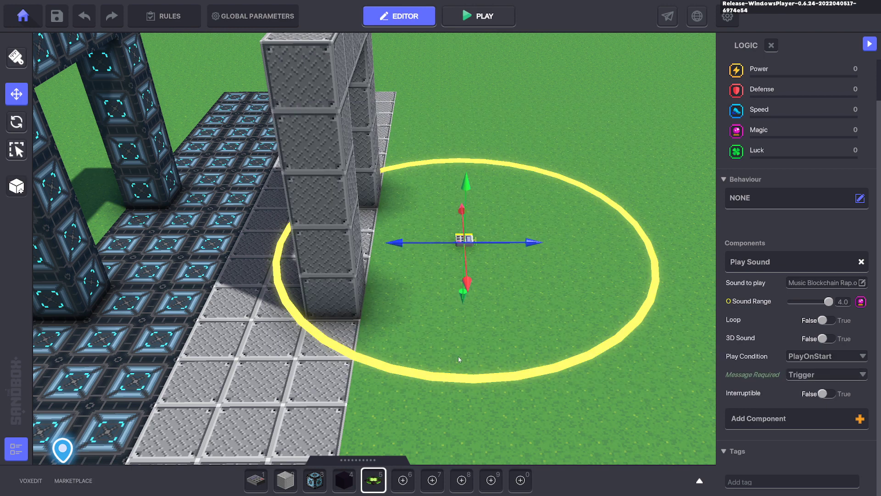
Step: Playtest the scene by running the avatar past the metal arch, and reselect the NumPad Switch back in the editor
{"action": "key", "text": "ctrl+p"}
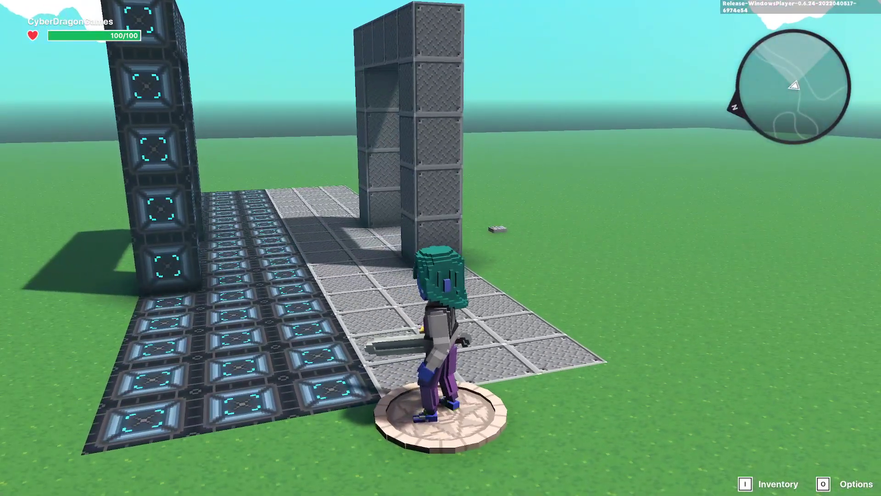
{"action": "key", "text": "d"}
{"action": "key", "text": "w"}
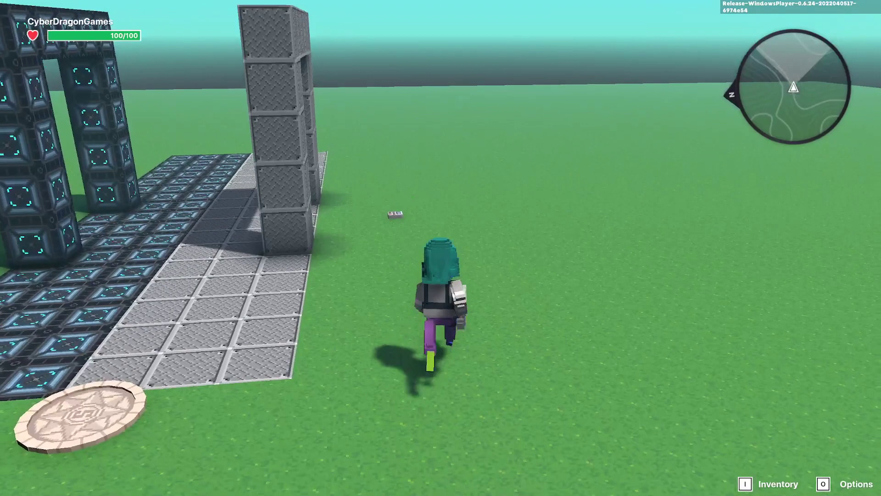
{"action": "key", "text": "w"}
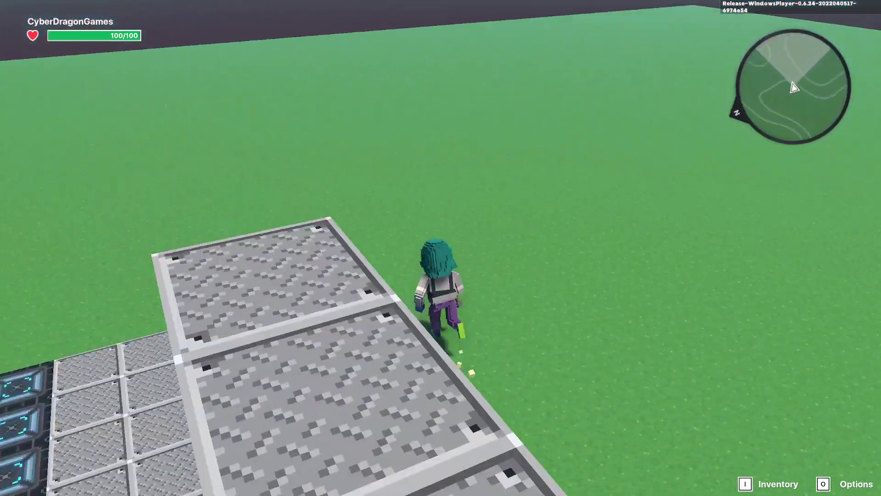
{"action": "key", "text": "w"}
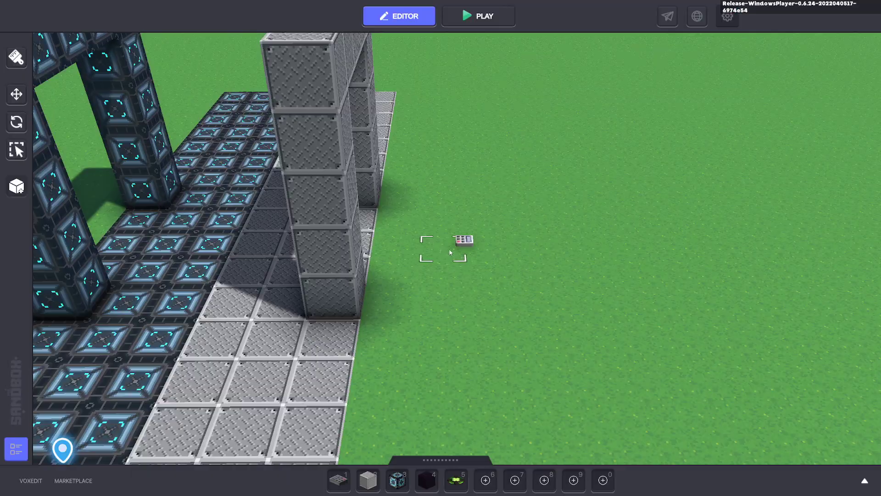
{"action": "left_click", "coordinate": [465, 238]}
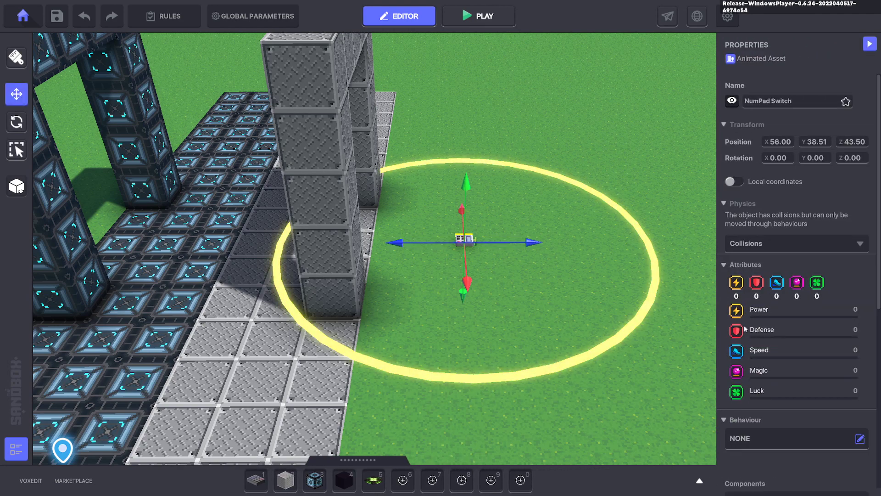
Step: Examine the sound choices under the global Ambience parameters and close them without changing the selection
{"action": "left_click", "coordinate": [267, 20]}
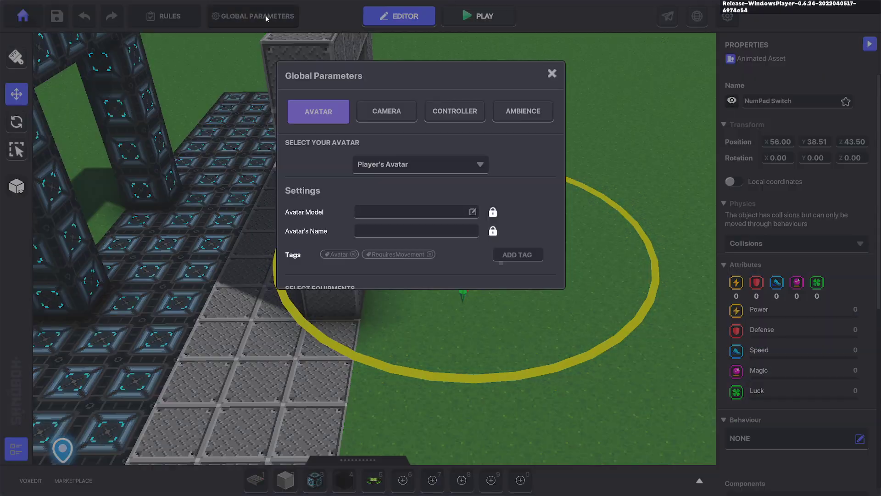
{"action": "left_click", "coordinate": [533, 114]}
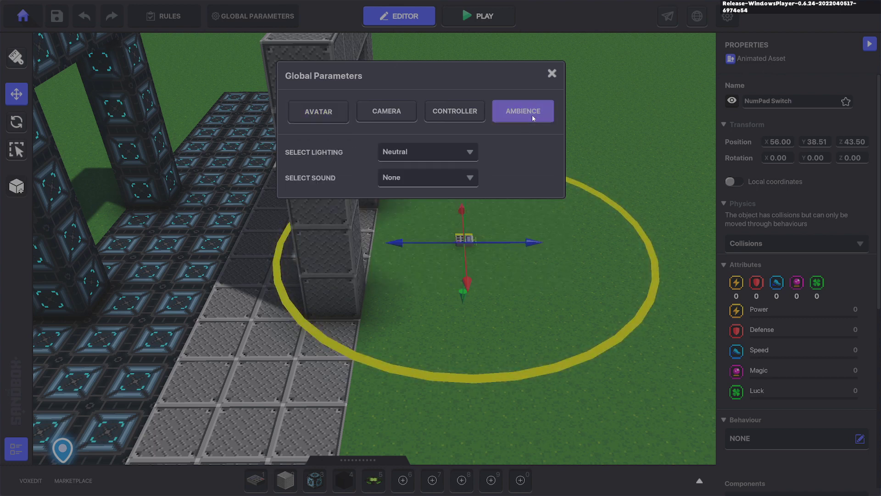
{"action": "left_click", "coordinate": [468, 180]}
{"action": "scroll", "coordinate": [449, 234], "scroll_direction": "down", "scroll_amount": 5}
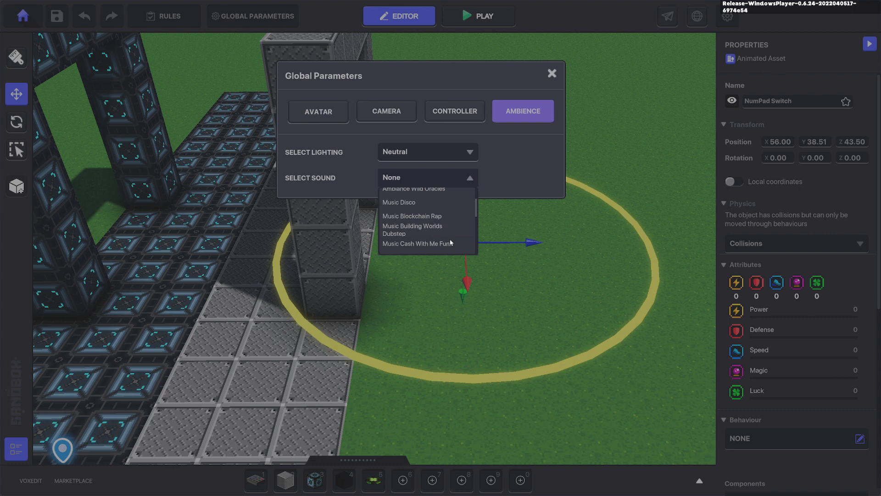
{"action": "scroll", "coordinate": [447, 236], "scroll_direction": "down", "scroll_amount": 5}
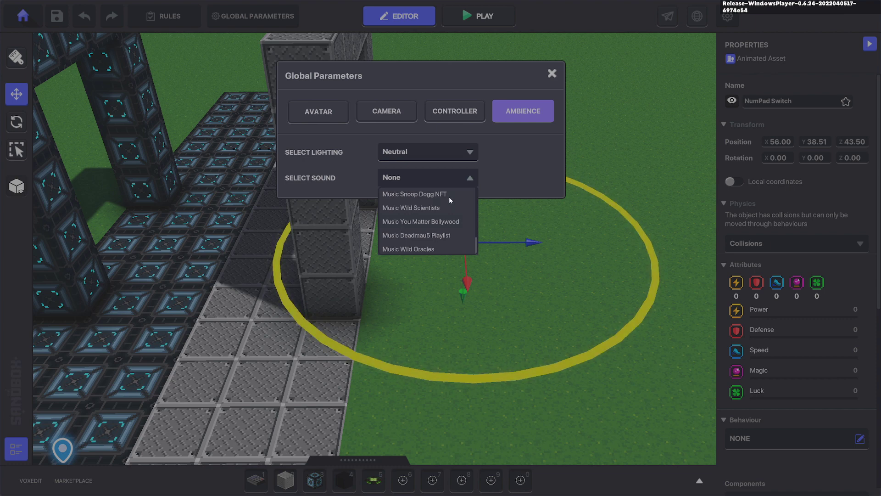
{"action": "left_click", "coordinate": [534, 173]}
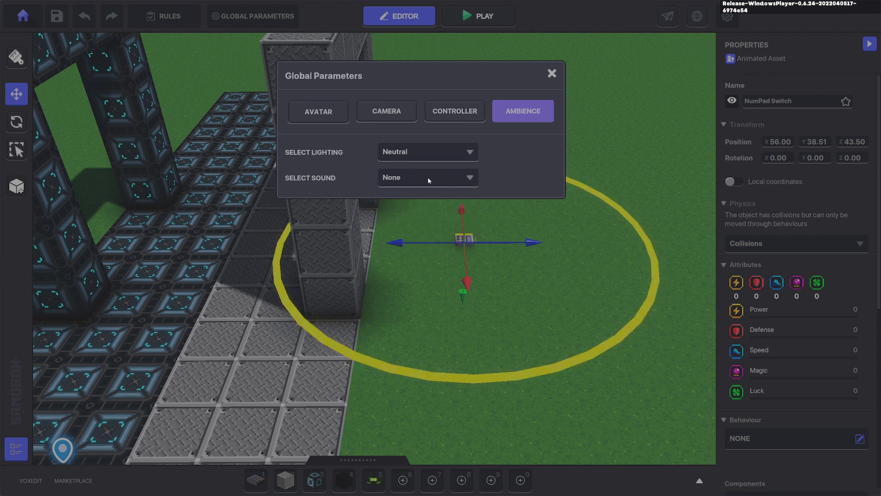
{"action": "left_click", "coordinate": [552, 73]}
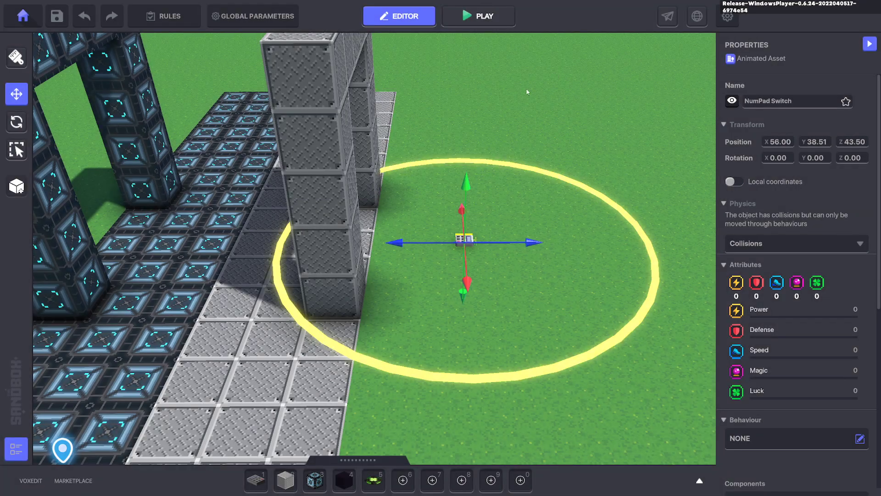
Step: Move the NumPad Switch sideways away from the metal arch to Z 42.50
{"action": "left_click_drag", "start_coordinate": [530, 242], "coordinate": [573, 242]}
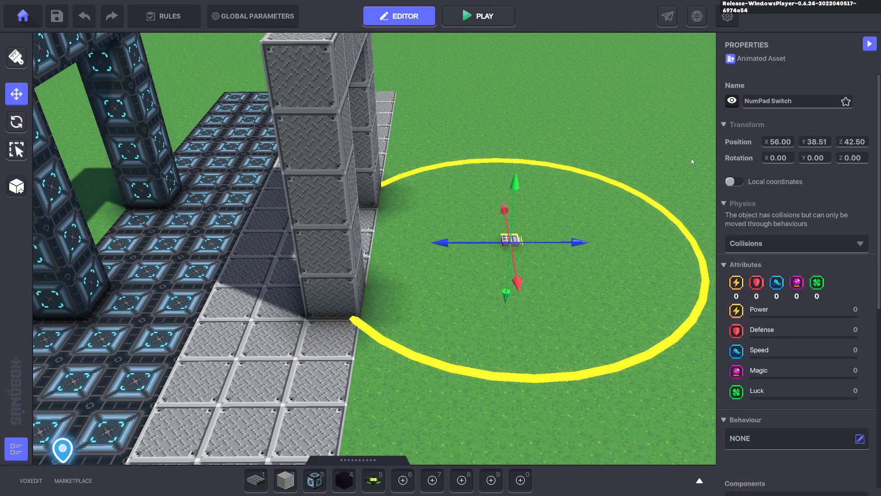
{"action": "scroll", "coordinate": [793, 265], "scroll_direction": "down", "scroll_amount": 5}
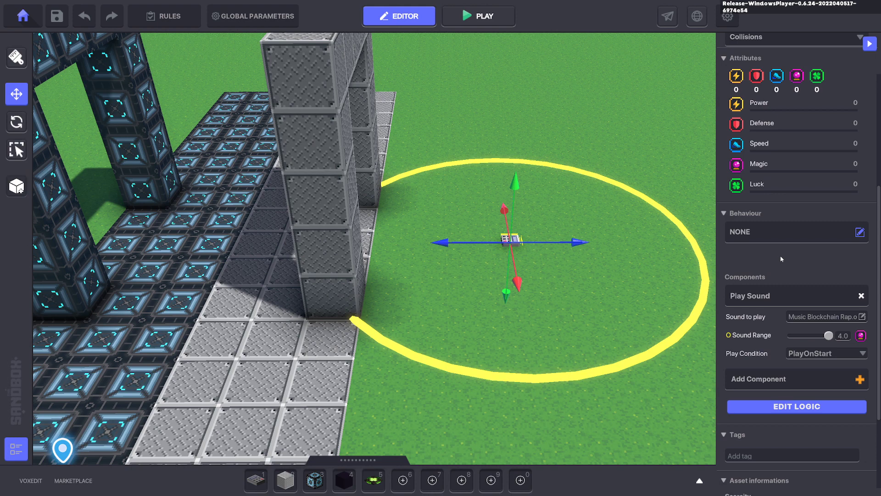
{"action": "scroll", "coordinate": [793, 337], "scroll_direction": "up", "scroll_amount": 5}
Step: Set the NumPad Switch's Play Sound condition to PlayOnReceiveMessage with the required message Play.Track.1
{"action": "scroll", "coordinate": [821, 260], "scroll_direction": "down", "scroll_amount": 8}
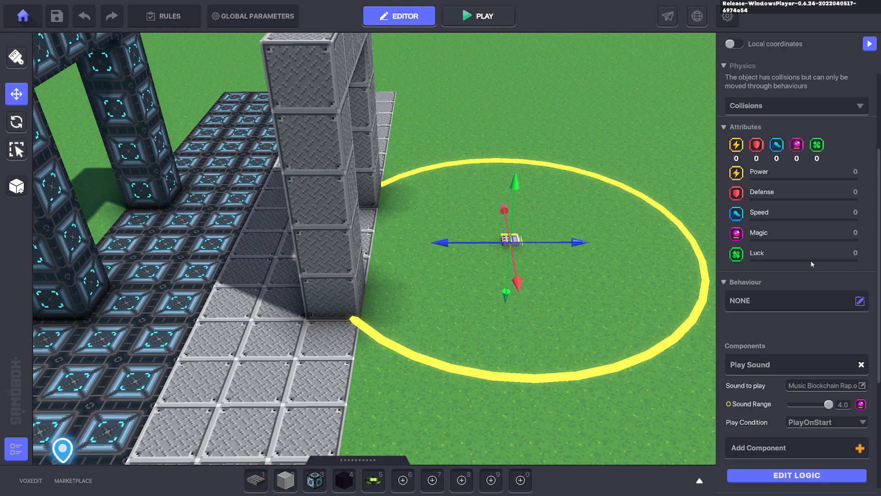
{"action": "left_click", "coordinate": [781, 344]}
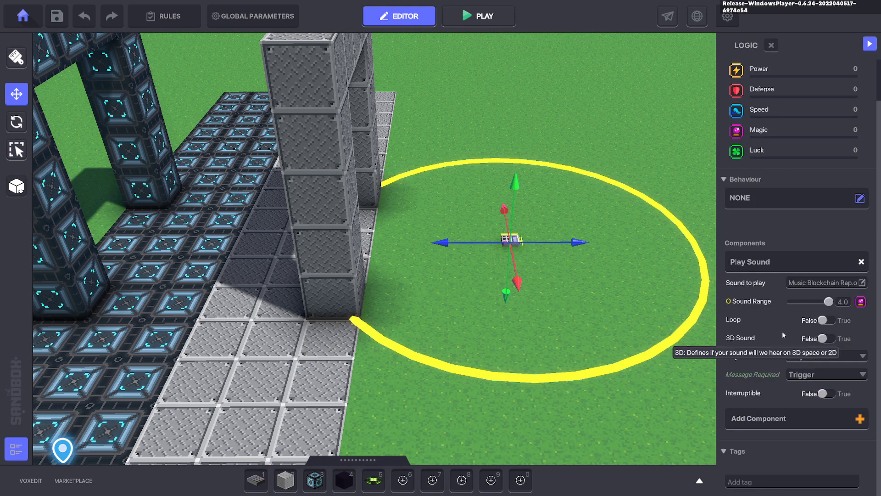
{"action": "left_click", "coordinate": [803, 357]}
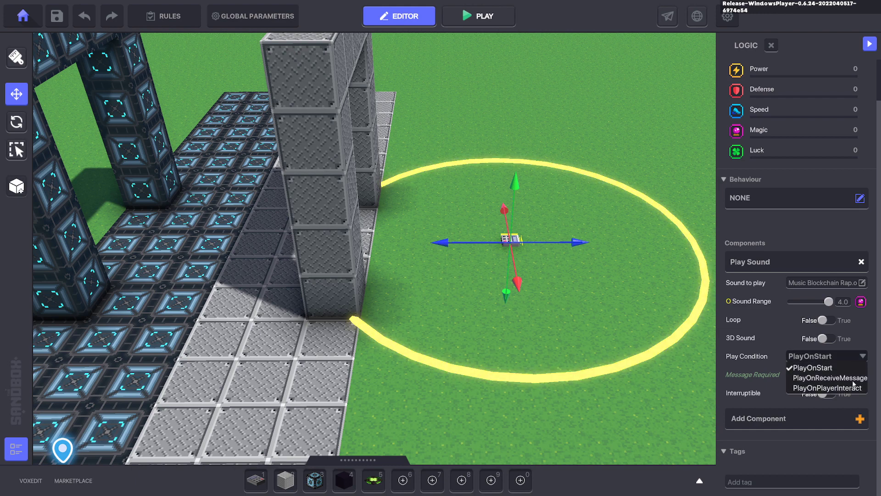
{"action": "left_click", "coordinate": [820, 378]}
{"action": "left_click", "coordinate": [801, 374]}
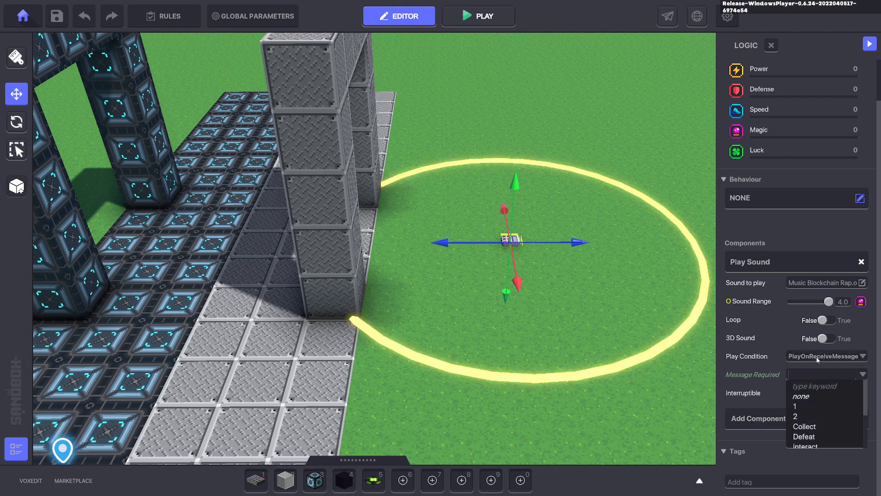
{"action": "type", "text": "Play.Track.1"}
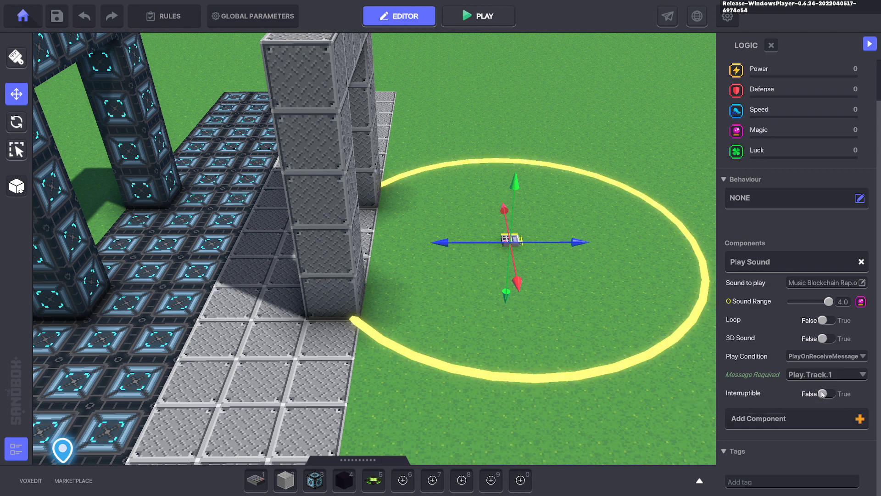
Step: Make the NumPad Switch's sound interruptible and assign Pause.Track.1 as the message that pauses it
{"action": "left_click", "coordinate": [823, 394]}
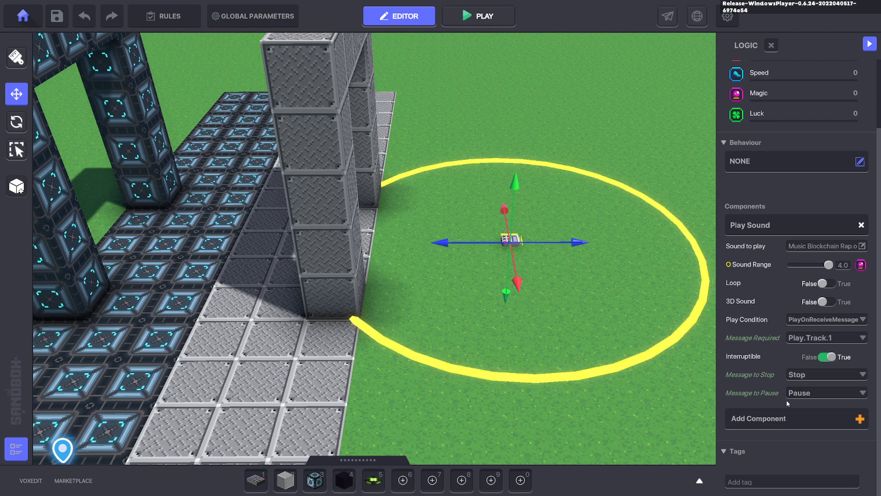
{"action": "left_click", "coordinate": [805, 393]}
{"action": "type", "text": "Pause"}
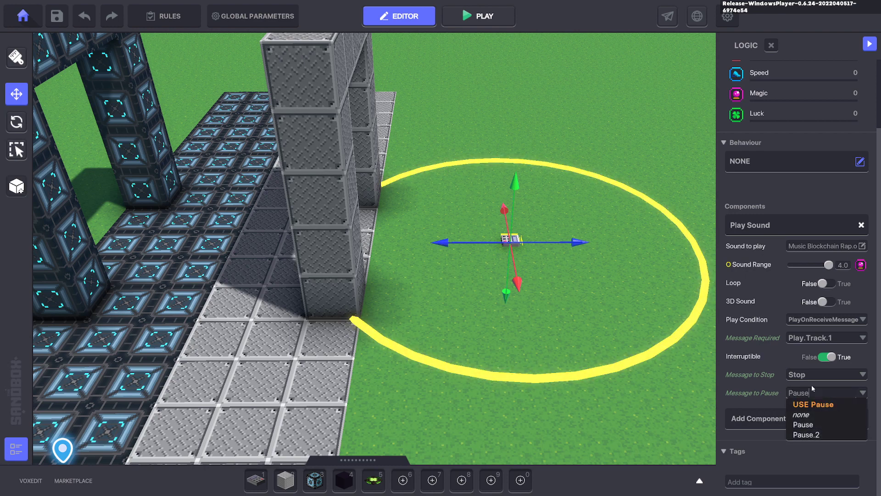
{"action": "type", "text": ".Tr"}
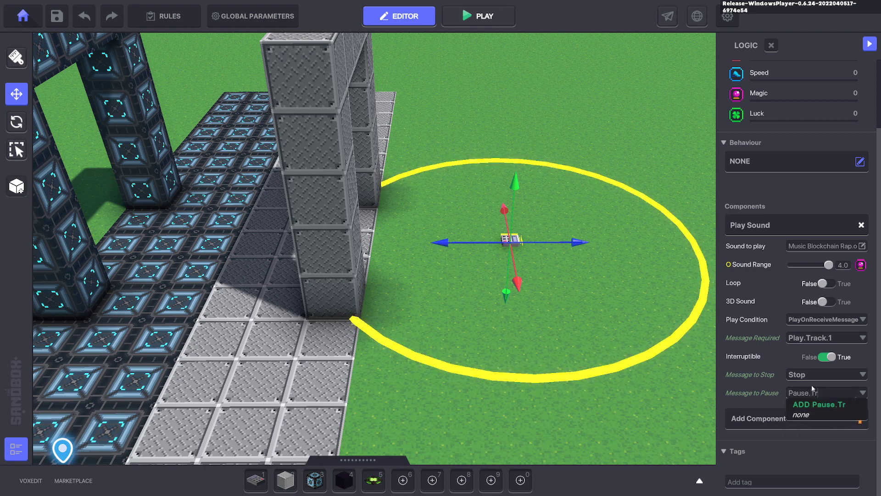
{"action": "type", "text": "ack.1"}
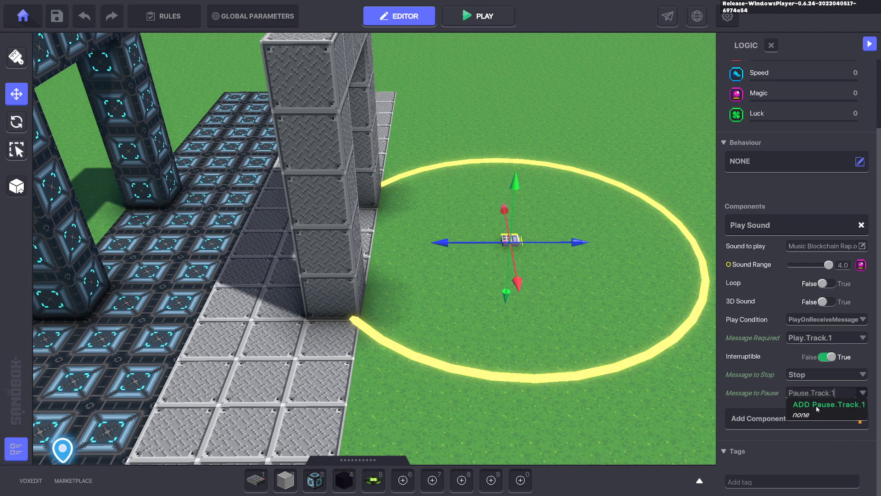
{"action": "left_click", "coordinate": [818, 404]}
Step: Set the sound's Message to Pause to the new message Pause.Track
{"action": "scroll", "coordinate": [531, 296], "scroll_direction": "down", "scroll_amount": 3}
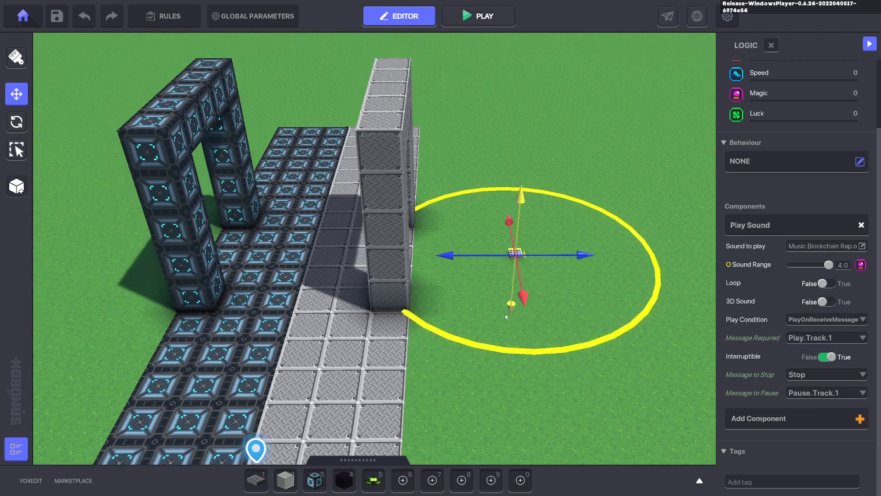
{"action": "right_click_drag", "start_coordinate": [508, 317], "coordinate": [508, 316]}
{"action": "right_click_drag", "start_coordinate": [442, 320], "coordinate": [519, 321]}
{"action": "scroll", "coordinate": [443, 320], "scroll_direction": "down", "scroll_amount": 3}
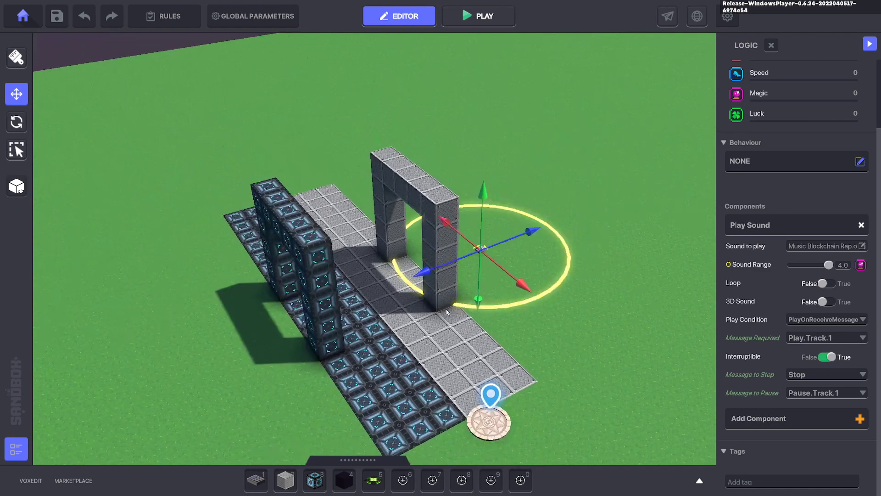
{"action": "right_click_drag", "start_coordinate": [597, 294], "coordinate": [523, 289]}
{"action": "middle_click_drag", "start_coordinate": [537, 276], "coordinate": [582, 295]}
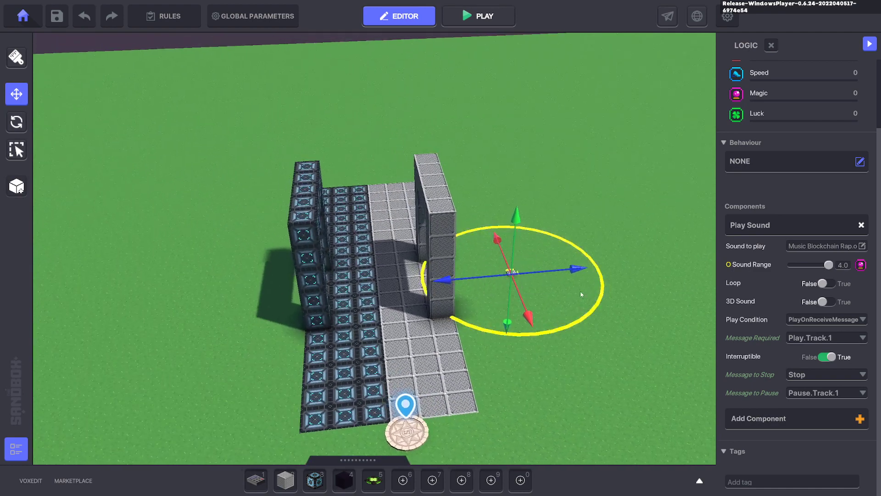
{"action": "scroll", "coordinate": [578, 289], "scroll_direction": "up", "scroll_amount": 2}
{"action": "middle_click_drag", "start_coordinate": [510, 289], "coordinate": [551, 309]}
{"action": "scroll", "coordinate": [477, 299], "scroll_direction": "up", "scroll_amount": 2}
{"action": "middle_click_drag", "start_coordinate": [473, 310], "coordinate": [506, 316]}
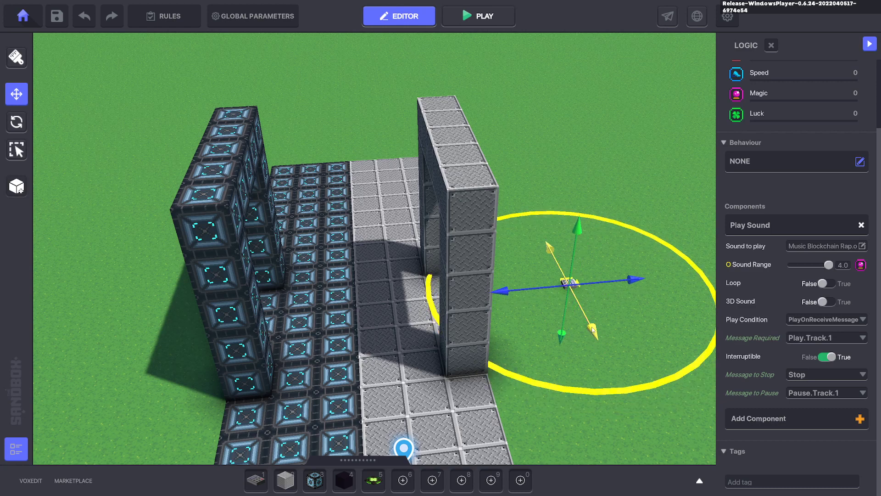
{"action": "left_click_drag", "start_coordinate": [596, 338], "coordinate": [590, 327]}
{"action": "left_click", "coordinate": [817, 393]}
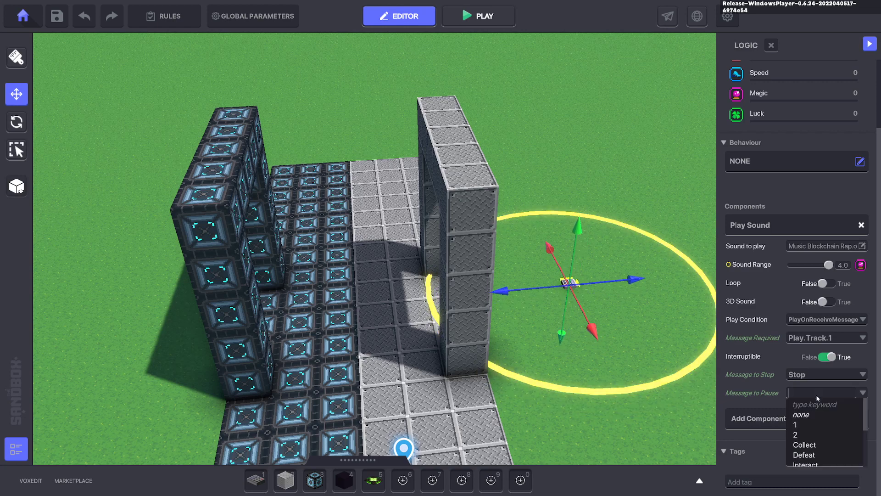
{"action": "type", "text": "Pause.Track"}
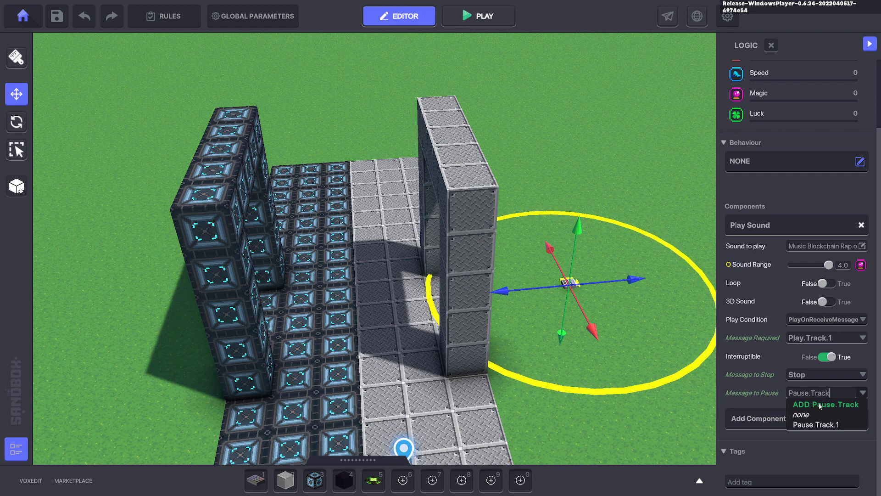
{"action": "left_click", "coordinate": [822, 404]}
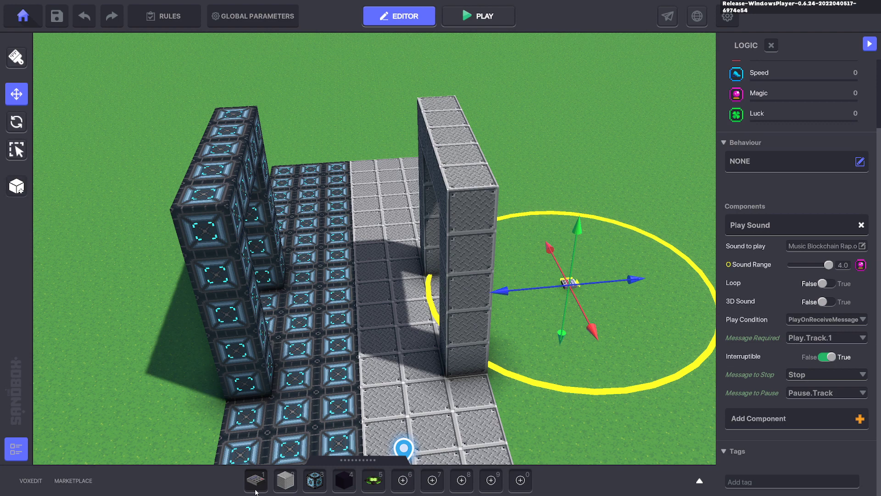
Step: Place a second NumPad Switch on the path between the two arches at X 56.00, Z 48.50
{"action": "key", "text": "1"}
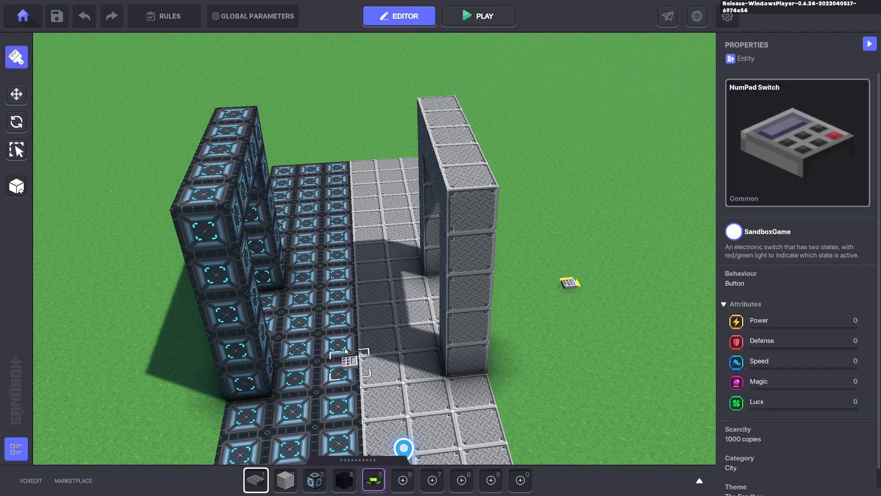
{"action": "left_click", "coordinate": [7, 96]}
{"action": "left_click", "coordinate": [352, 321]}
{"action": "mouse_move", "coordinate": [359, 360]}
{"action": "left_mouse_down"}
{"action": "mouse_move", "coordinate": [358, 339]}
{"action": "mouse_move", "coordinate": [359, 353]}
{"action": "left_mouse_up"}
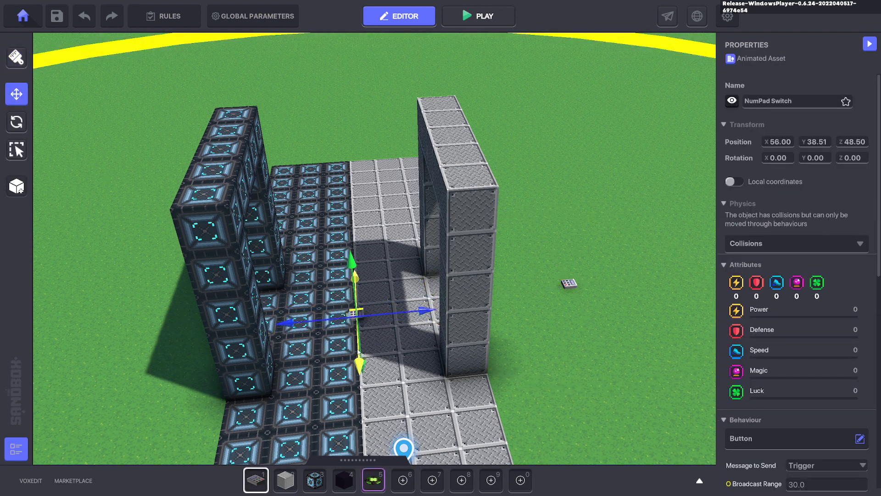
{"action": "left_click", "coordinate": [353, 346]}
{"action": "left_click", "coordinate": [351, 317]}
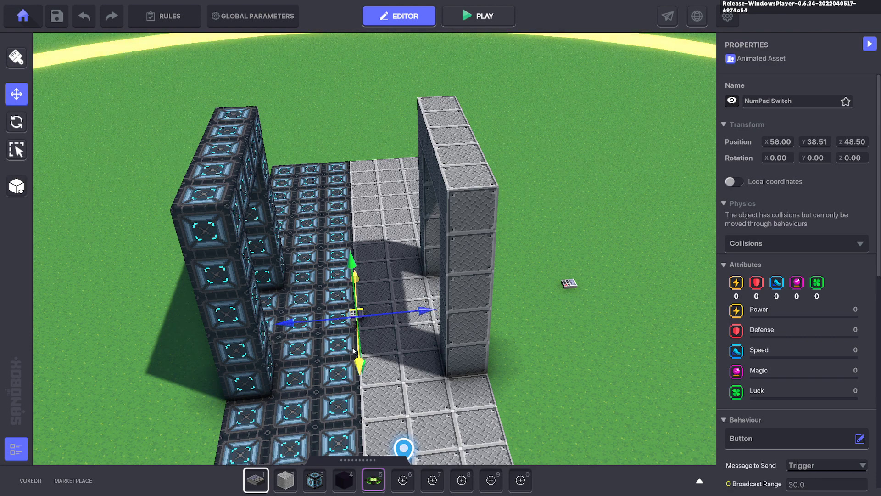
Step: Replace the new switch's Button behaviour with NONE and give it a Speaker component
{"action": "scroll", "coordinate": [758, 247], "scroll_direction": "down", "scroll_amount": 5}
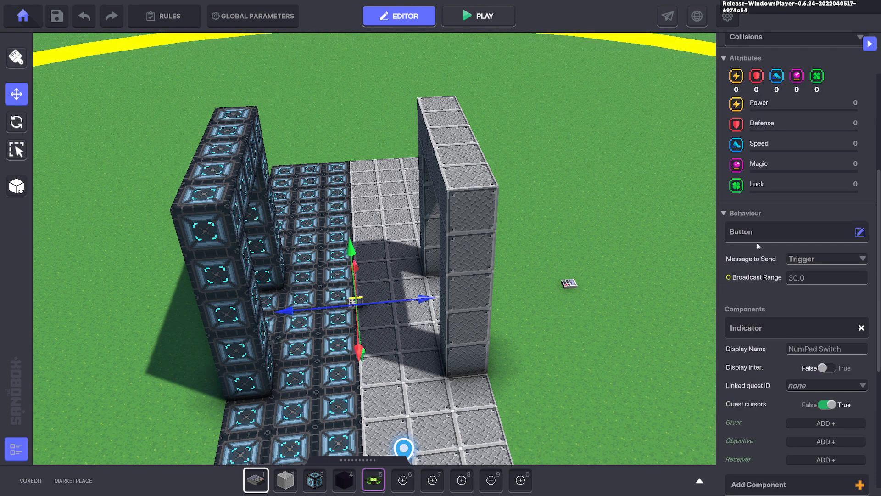
{"action": "left_click", "coordinate": [757, 233]}
{"action": "left_click", "coordinate": [324, 205]}
{"action": "left_click", "coordinate": [862, 296]}
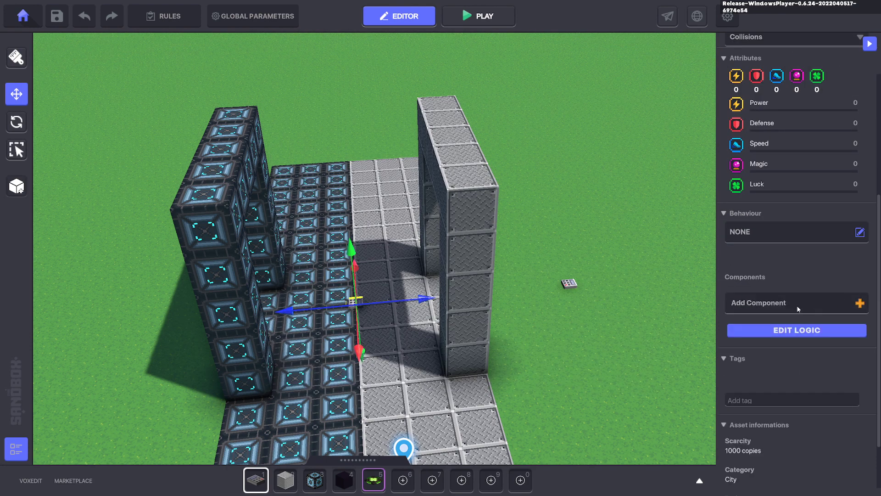
{"action": "left_click", "coordinate": [859, 302]}
{"action": "left_click", "coordinate": [326, 350]}
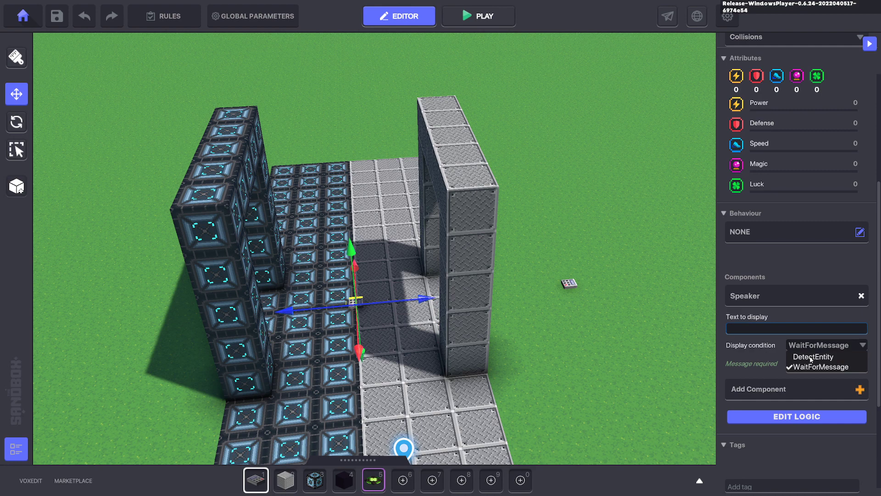
Step: Set the Speaker's display condition to DetectEntity with a detection range of 2.5
{"action": "left_click", "coordinate": [812, 357]}
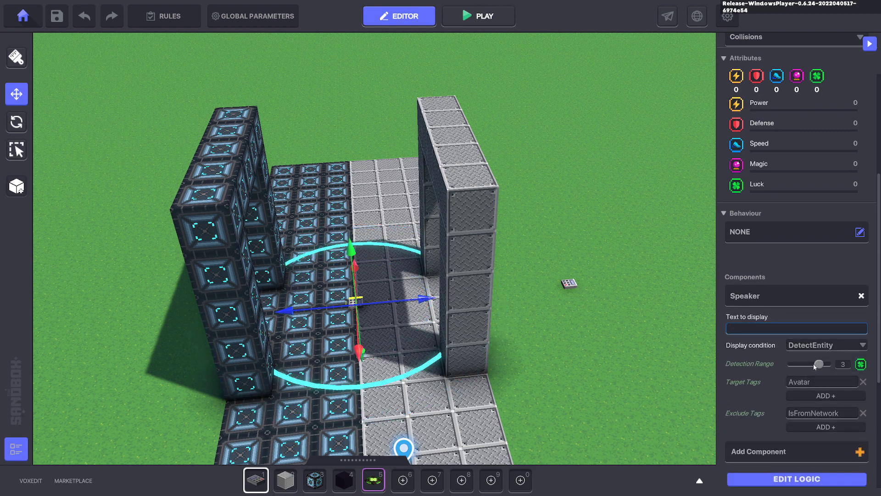
{"action": "left_click", "coordinate": [843, 365]}
{"action": "type", "text": "2.5"}
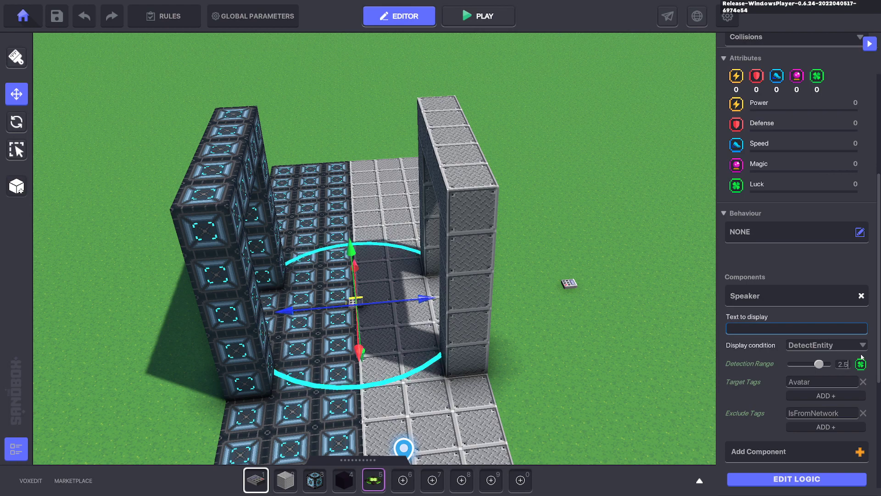
{"action": "key", "text": "Return"}
{"action": "right_click_drag", "start_coordinate": [482, 330], "coordinate": [359, 319]}
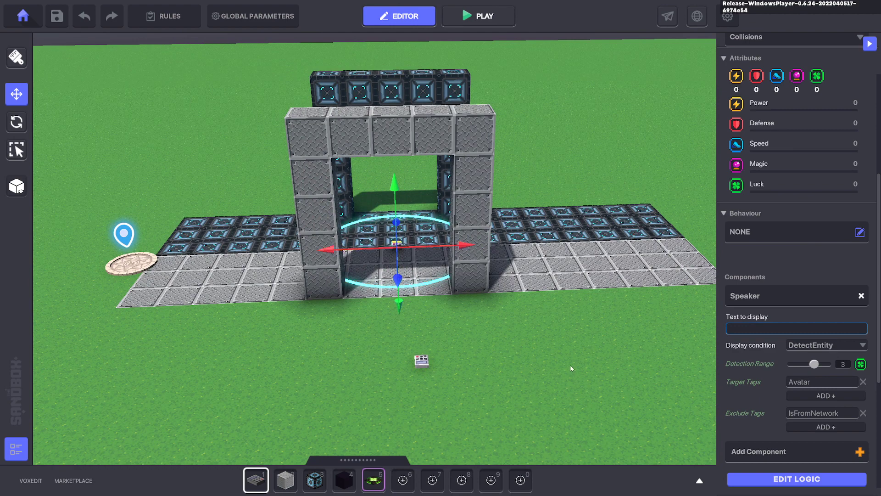
Step: Make the Speaker send Pause.Track when spoken and set its Auto Hide Delay to 1
{"action": "right_click_drag", "start_coordinate": [571, 368], "coordinate": [647, 369]}
{"action": "left_click", "coordinate": [819, 480]}
{"action": "scroll", "coordinate": [798, 436], "scroll_direction": "down", "scroll_amount": 4}
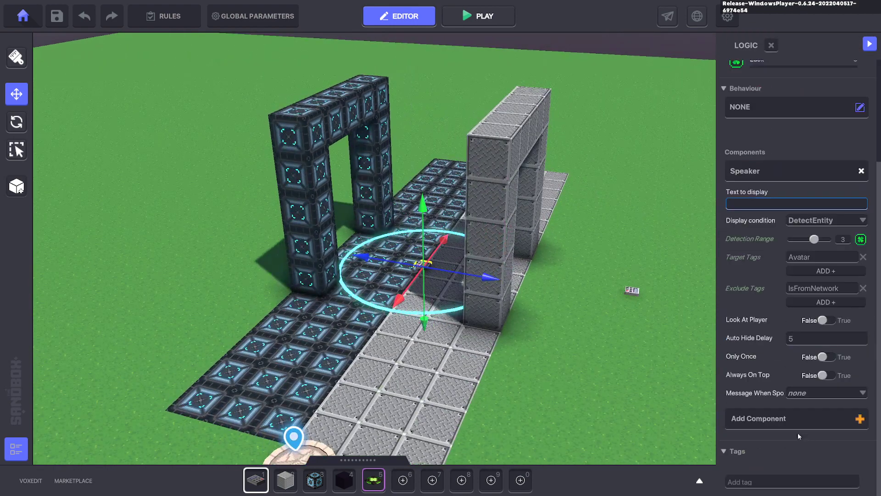
{"action": "left_click", "coordinate": [819, 391]}
{"action": "type", "text": "Pause"}
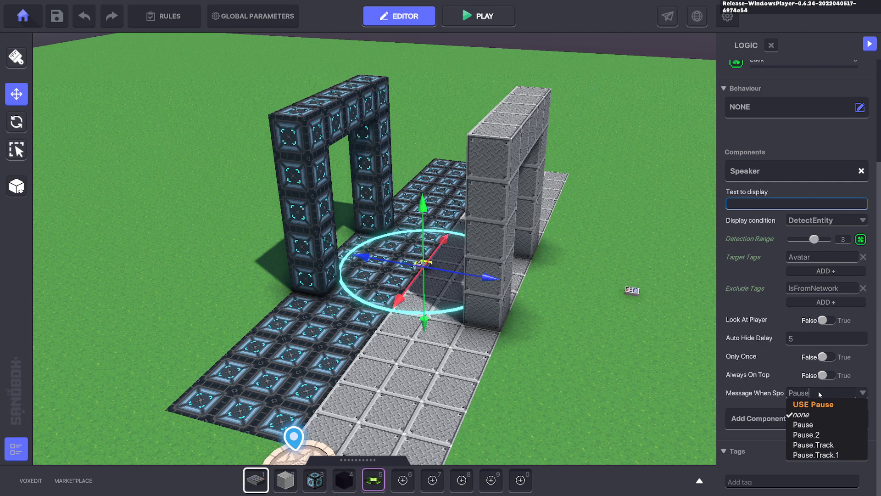
{"action": "type", "text": "."}
{"action": "left_click", "coordinate": [825, 435]}
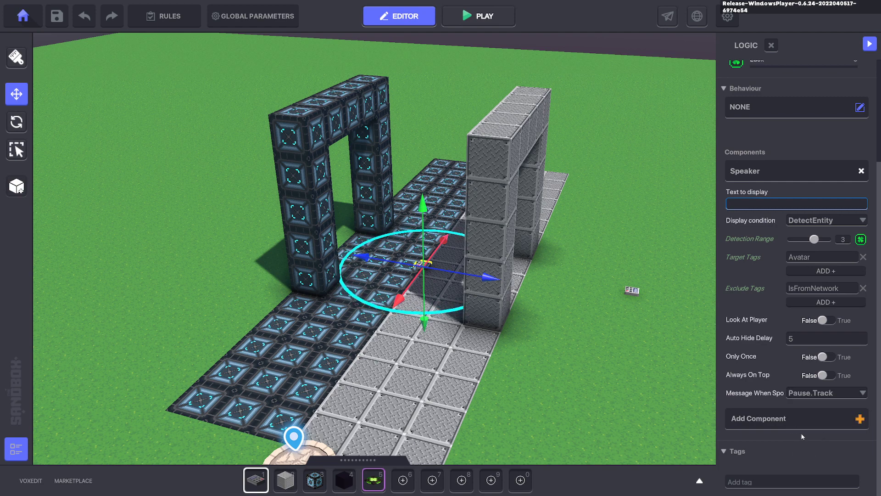
{"action": "left_click", "coordinate": [810, 341]}
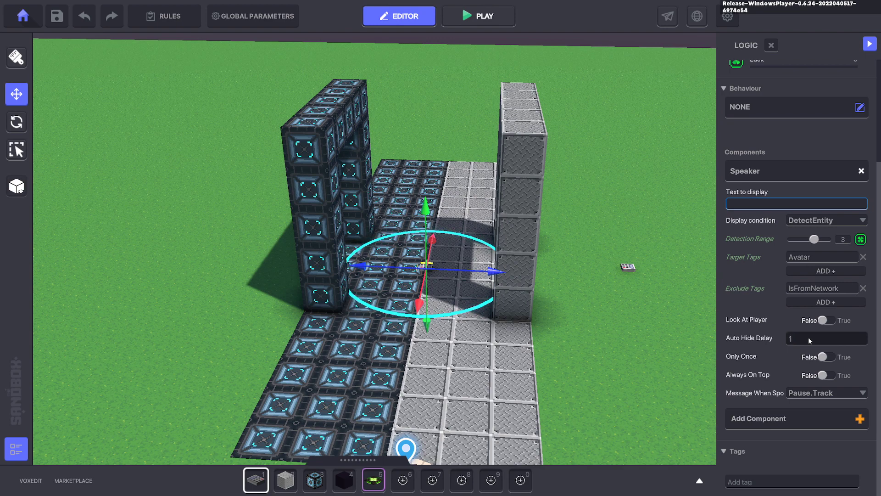
Step: Examine the play, stop and pause messages of the NumPad Switch that holds the Play Sound component
{"action": "right_click_drag", "start_coordinate": [669, 286], "coordinate": [695, 289]}
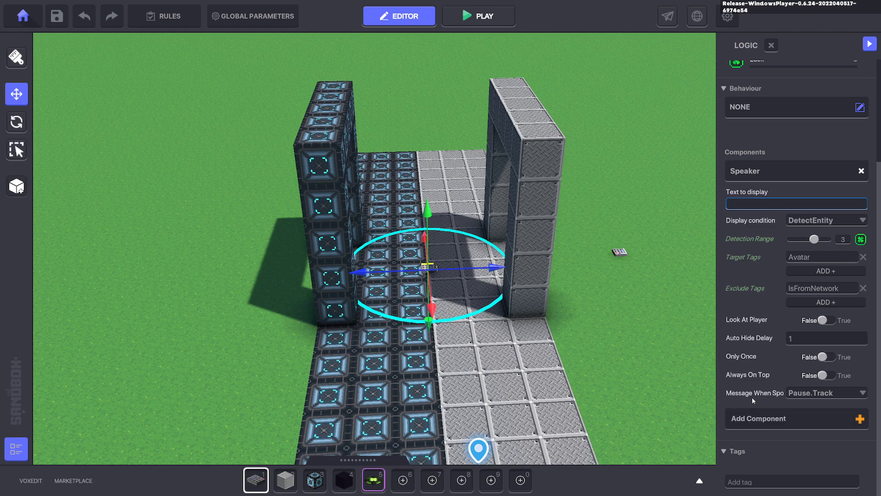
{"action": "middle_click_drag", "start_coordinate": [629, 275], "coordinate": [563, 282]}
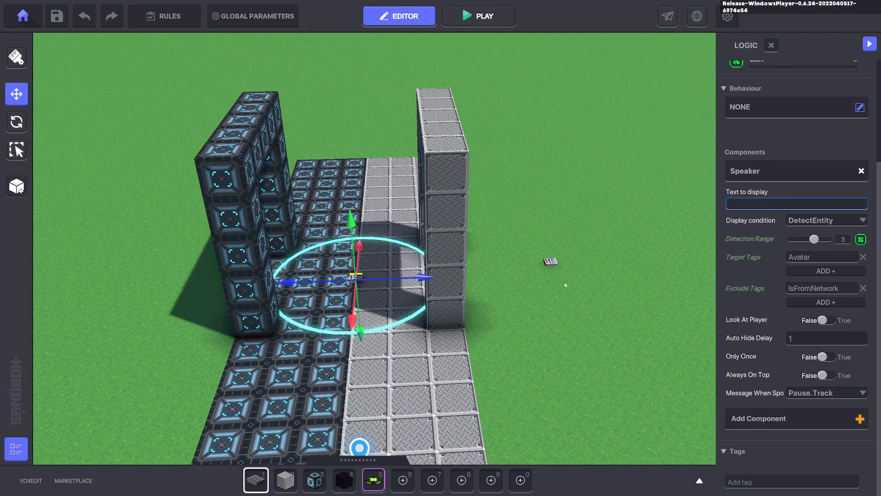
{"action": "left_click", "coordinate": [552, 262]}
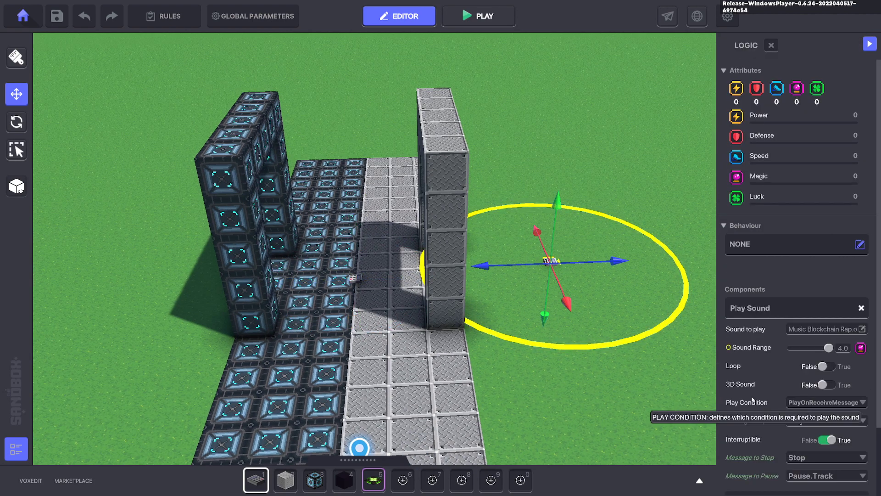
{"action": "scroll", "coordinate": [784, 439], "scroll_direction": "down", "scroll_amount": 2}
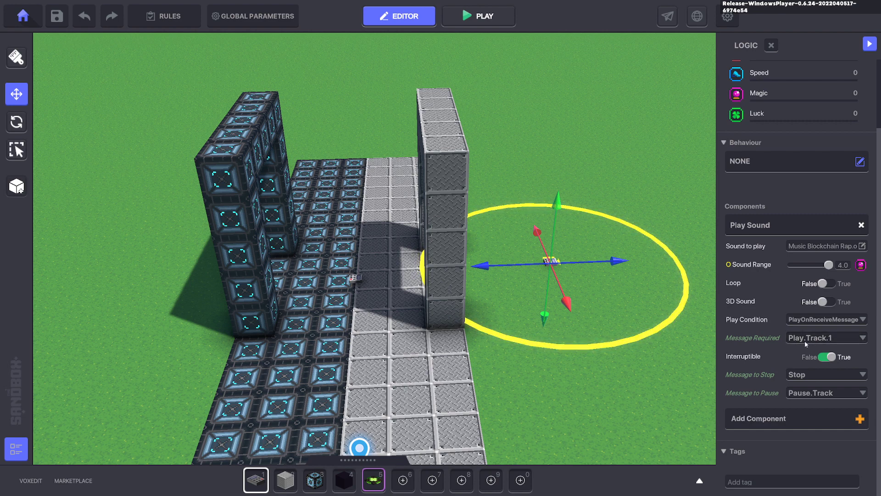
Step: Duplicate the Speaker switch between the arches and move the copy outside the metal arch to X 56.00, Z 43.50
{"action": "left_click", "coordinate": [359, 280]}
{"action": "key", "text": "ctrl+d"}
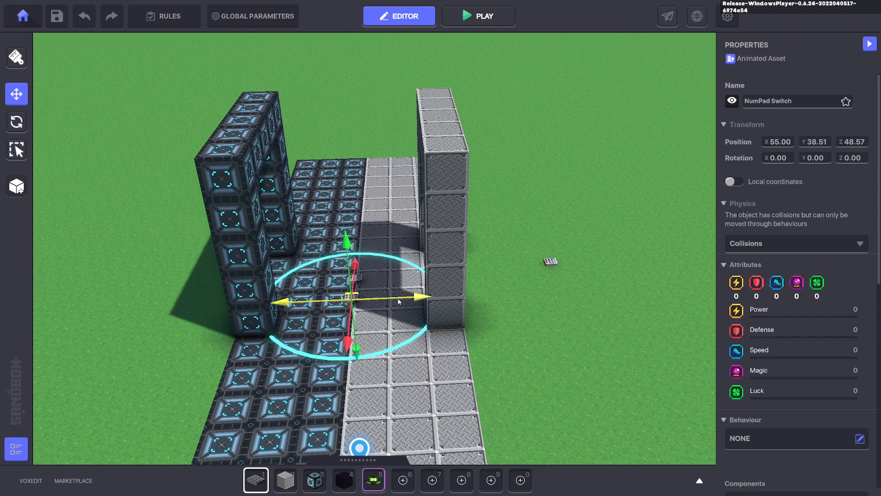
{"action": "left_click_drag", "start_coordinate": [376, 298], "coordinate": [517, 290]}
{"action": "left_click_drag", "start_coordinate": [505, 332], "coordinate": [502, 307]}
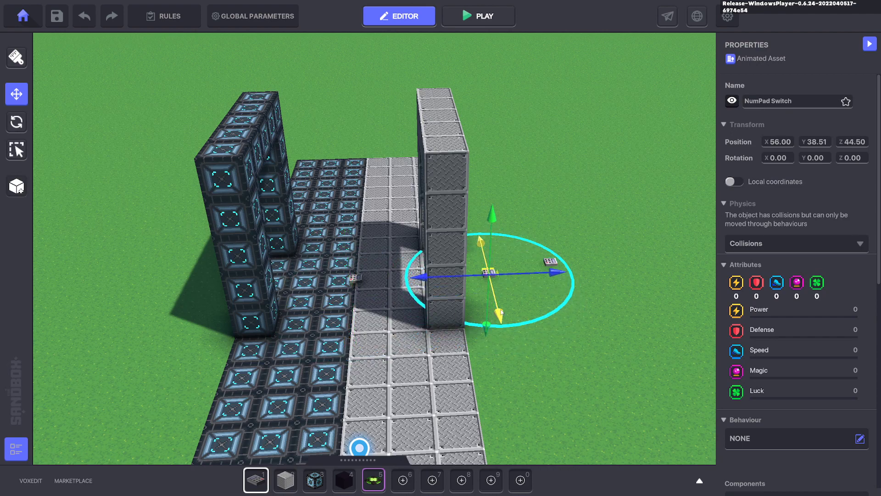
{"action": "right_click_drag", "start_coordinate": [580, 311], "coordinate": [534, 287]}
{"action": "mouse_move", "coordinate": [535, 288]}
{"action": "left_mouse_down"}
{"action": "mouse_move", "coordinate": [560, 293]}
{"action": "mouse_move", "coordinate": [547, 292]}
{"action": "left_mouse_up"}
{"action": "right_click_drag", "start_coordinate": [547, 292], "coordinate": [499, 297]}
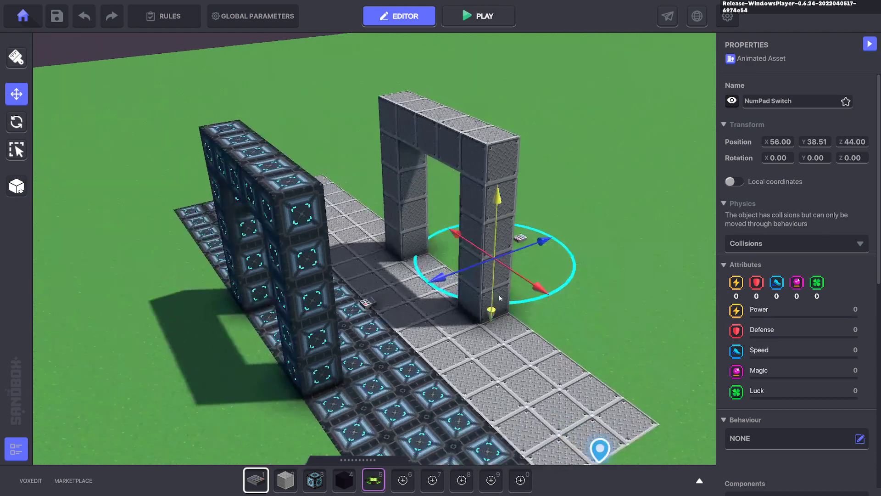
{"action": "right_click_drag", "start_coordinate": [366, 304], "coordinate": [460, 295]}
{"action": "left_click_drag", "start_coordinate": [580, 285], "coordinate": [598, 286]}
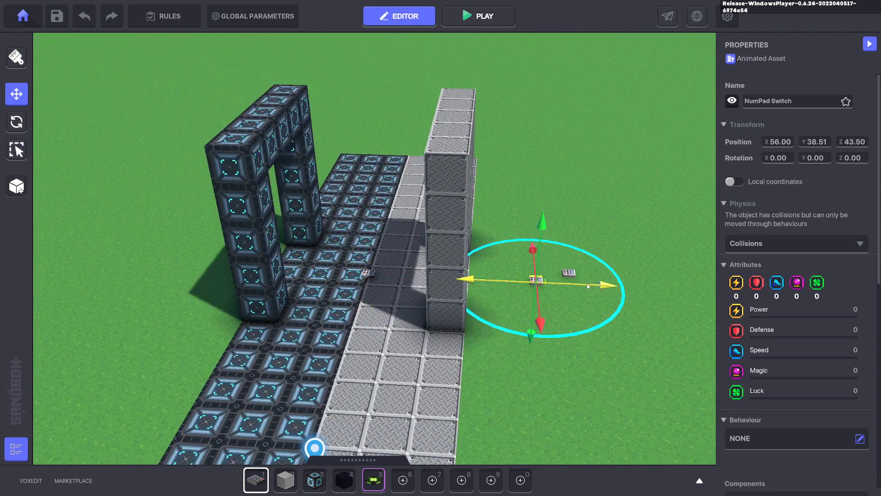
Step: Make the Speaker switch outside the metal arch send Play.Track.1 when spoken, and save the experience
{"action": "right_click_drag", "start_coordinate": [395, 315], "coordinate": [537, 310]}
{"action": "left_click", "coordinate": [392, 301]}
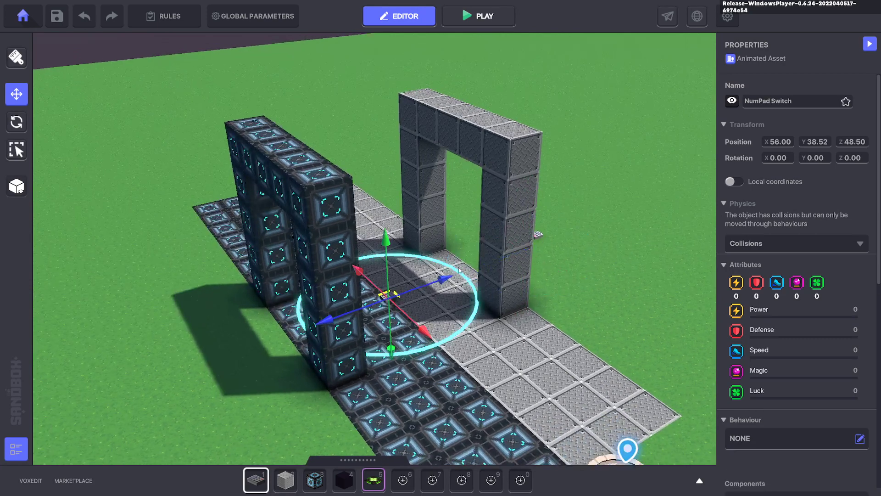
{"action": "right_click_drag", "start_coordinate": [583, 293], "coordinate": [456, 290]}
{"action": "left_click", "coordinate": [553, 277]}
{"action": "scroll", "coordinate": [802, 341], "scroll_direction": "down", "scroll_amount": 8}
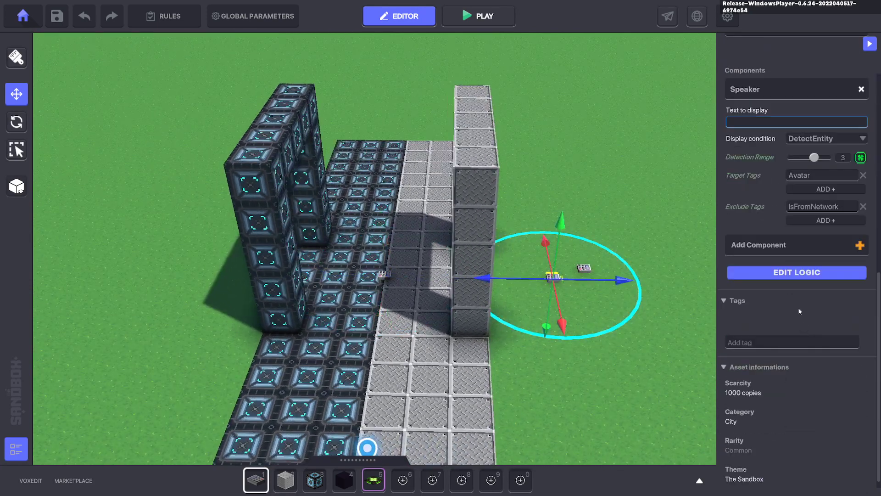
{"action": "left_click", "coordinate": [796, 271]}
{"action": "scroll", "coordinate": [779, 345], "scroll_direction": "down", "scroll_amount": 3}
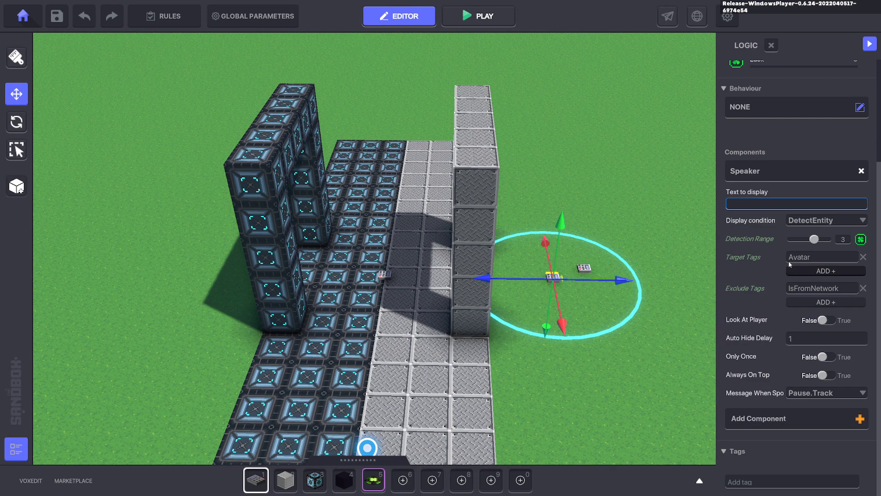
{"action": "left_click", "coordinate": [799, 396]}
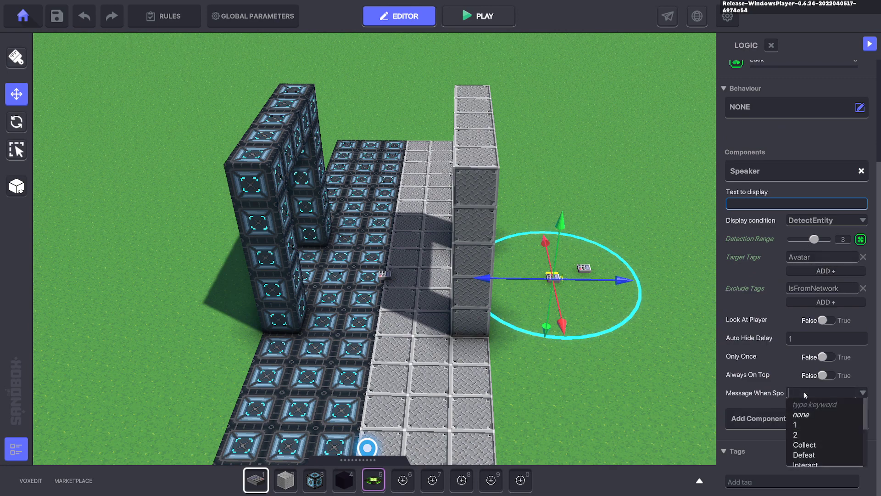
{"action": "type", "text": "Play"}
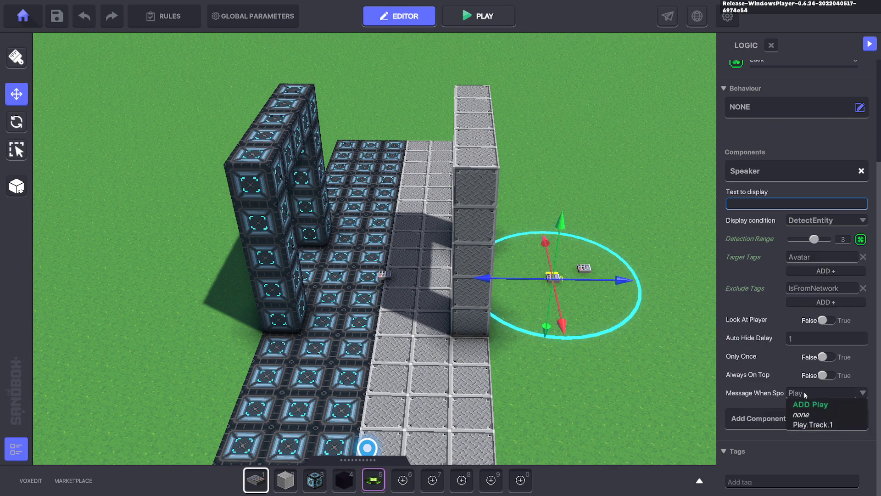
{"action": "left_click", "coordinate": [824, 424]}
{"action": "left_click", "coordinate": [551, 396]}
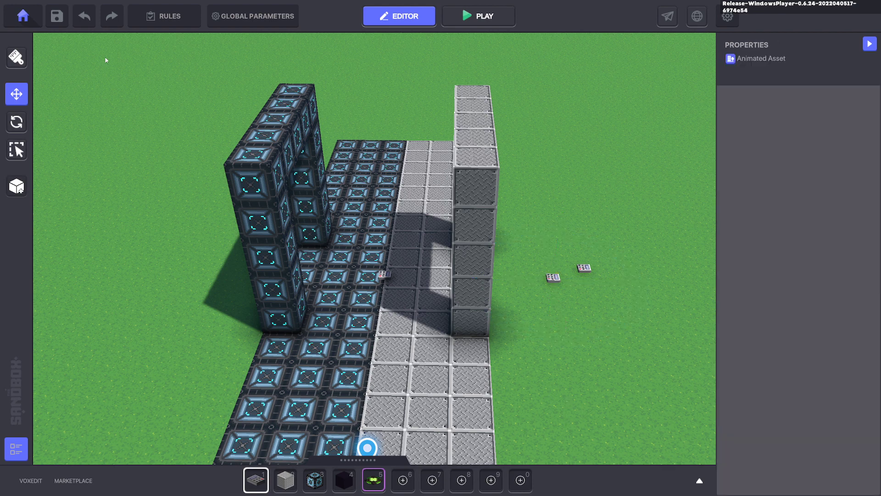
{"action": "key", "text": "ctrl+s"}
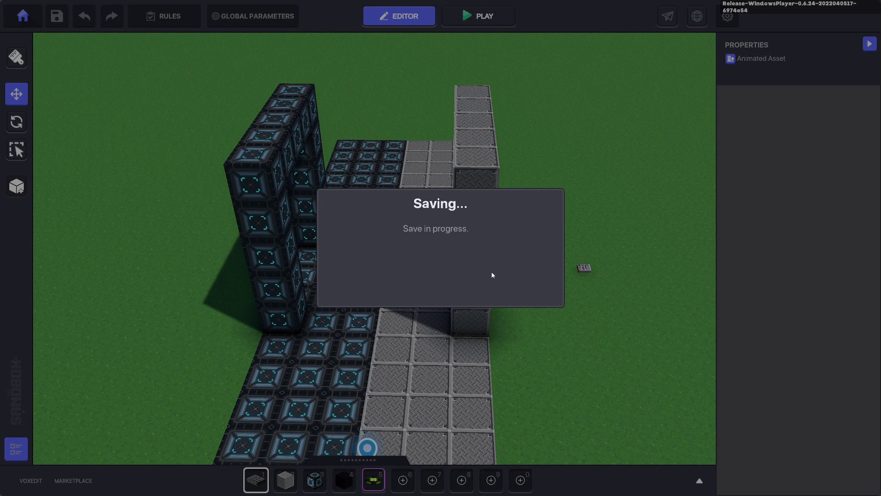
{"action": "left_click", "coordinate": [458, 293]}
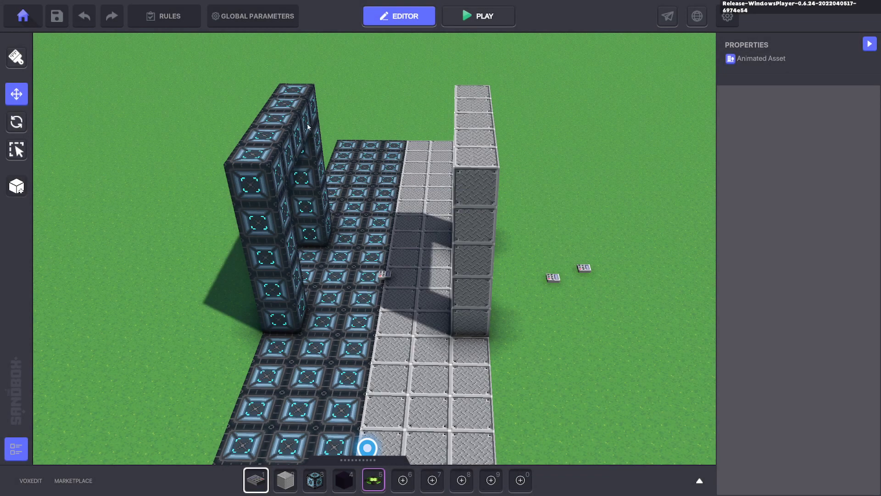
Step: Playtest the scene by walking the avatar through both arches and past the switches, and return to editing
{"action": "left_click", "coordinate": [479, 16]}
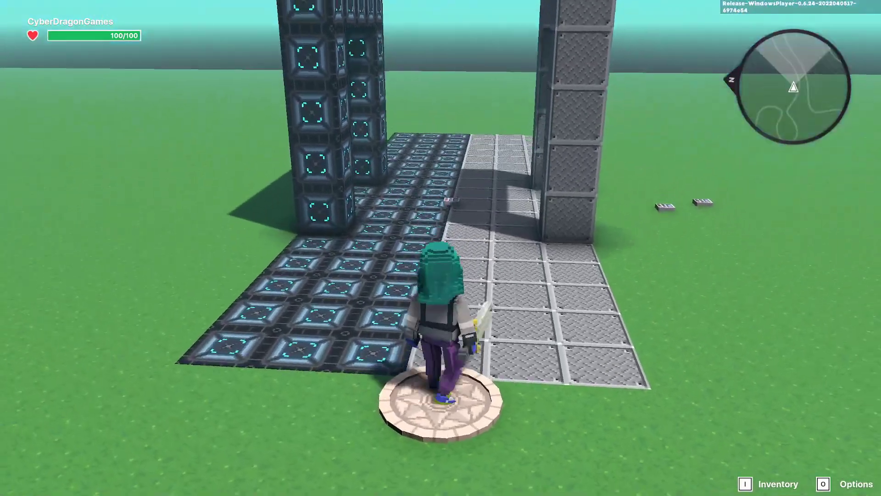
{"action": "key", "text": "w"}
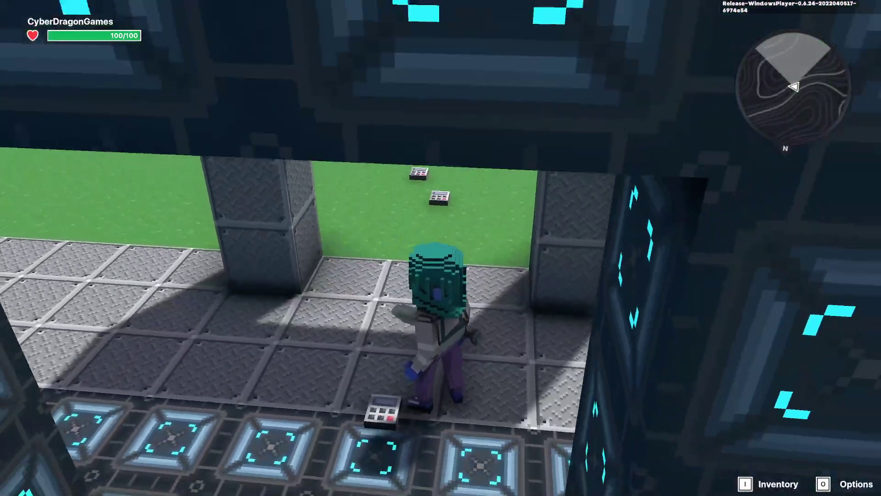
{"action": "key", "text": "w"}
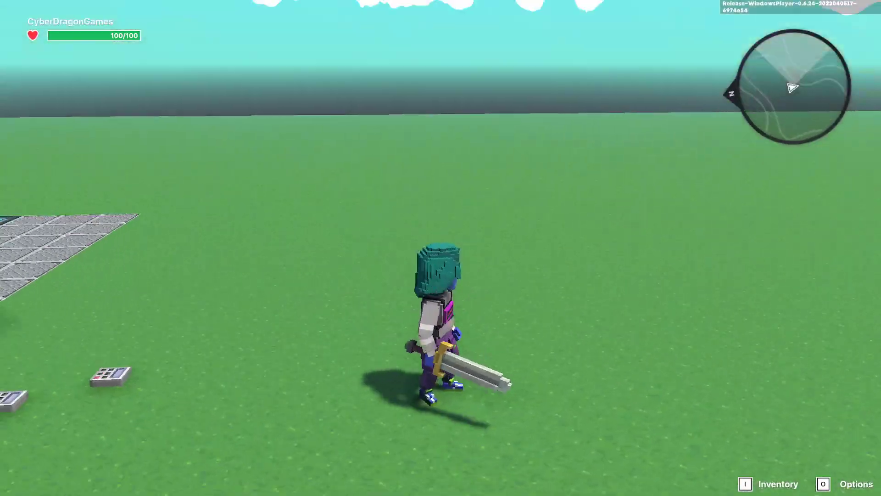
{"action": "key", "text": "w"}
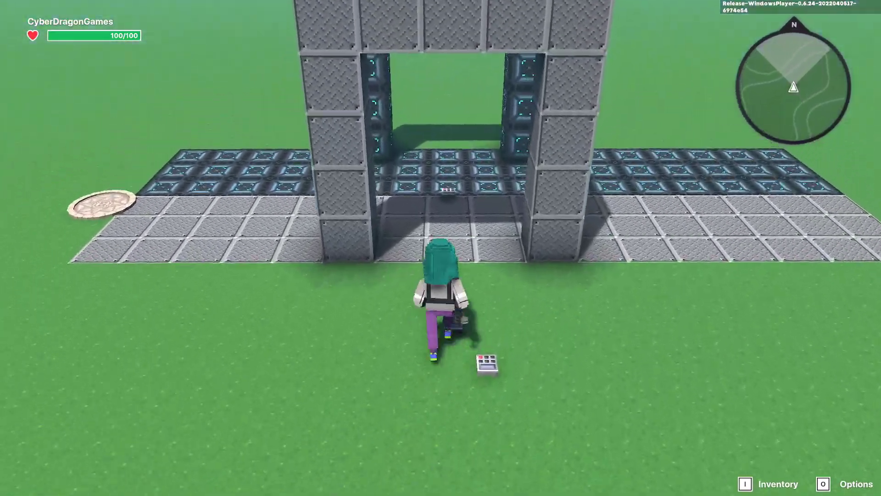
{"action": "key", "text": "w"}
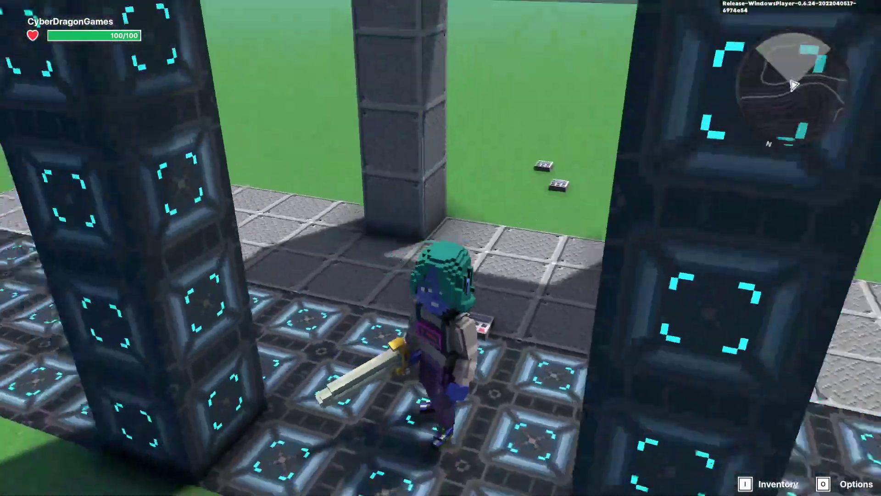
{"action": "key", "text": "w"}
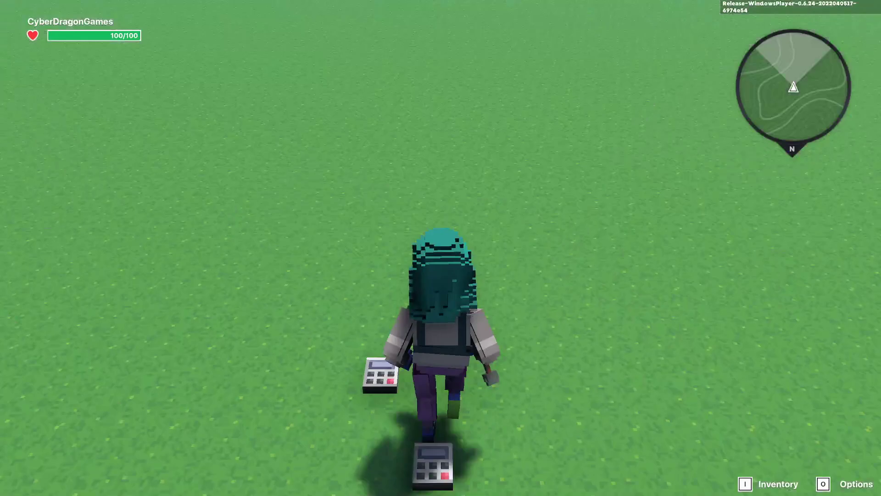
{"action": "key", "text": "w"}
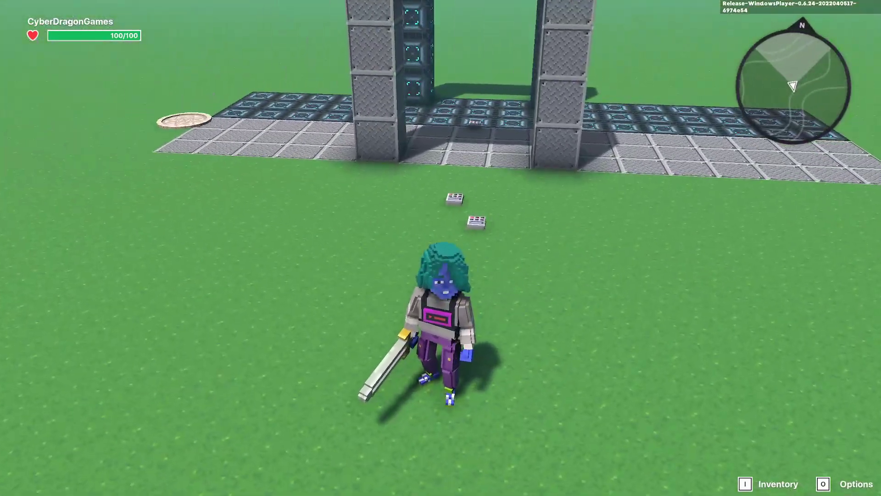
{"action": "key", "text": "w"}
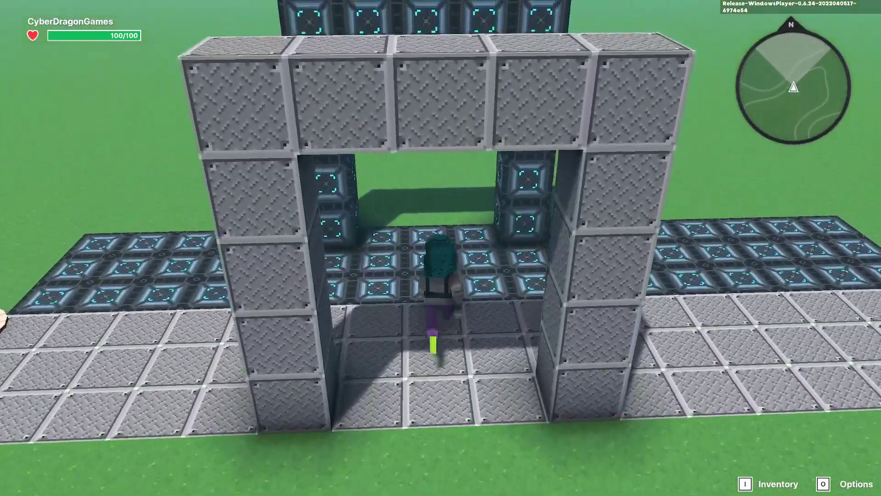
{"action": "key", "text": "w"}
{"action": "key", "text": "Tab"}
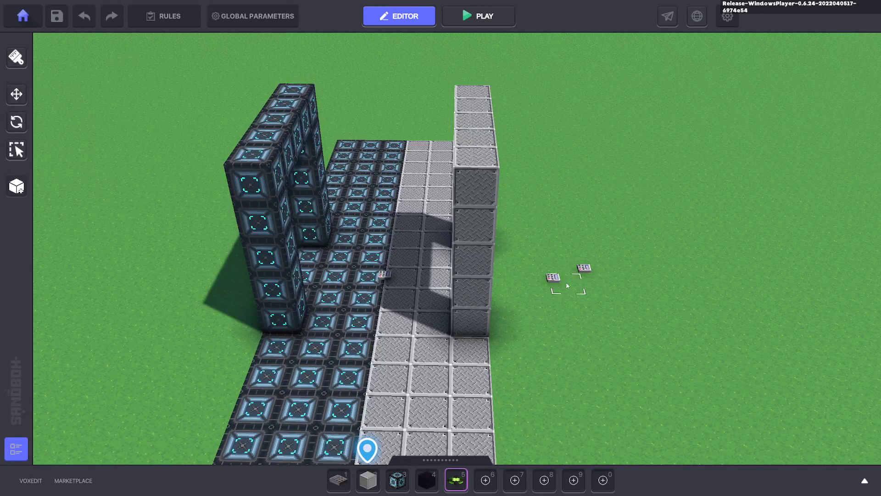
Step: Duplicate the Speaker switch outside the metal arch and move the copy outside the blue arch to X 56.00, Z 53.50
{"action": "left_click", "coordinate": [553, 277]}
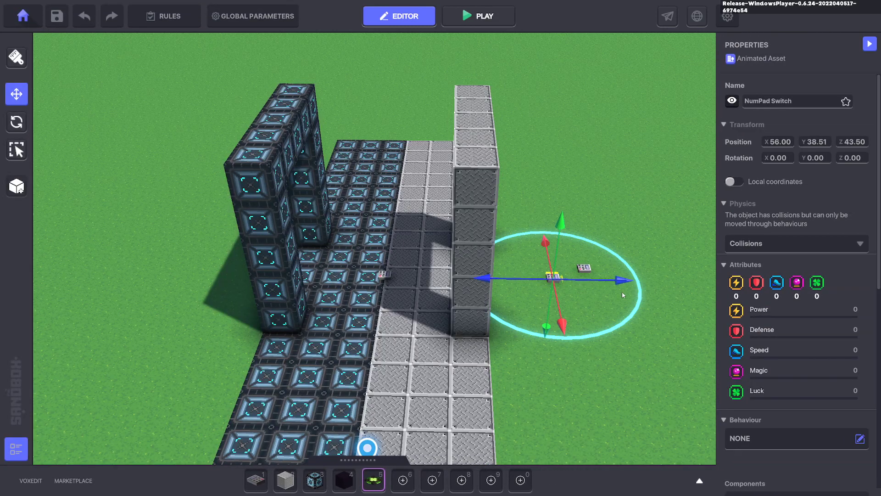
{"action": "key", "text": "ctrl+d"}
{"action": "left_click_drag", "start_coordinate": [620, 301], "coordinate": [323, 301]}
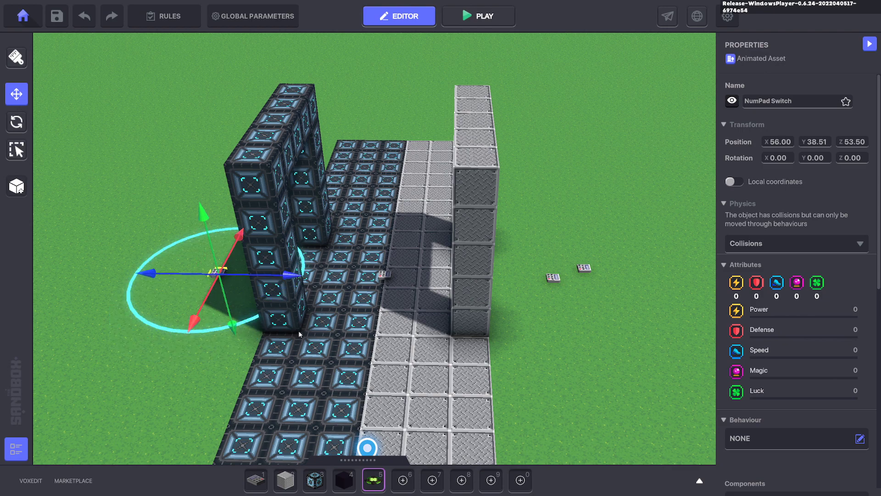
{"action": "left_click", "coordinate": [383, 272]}
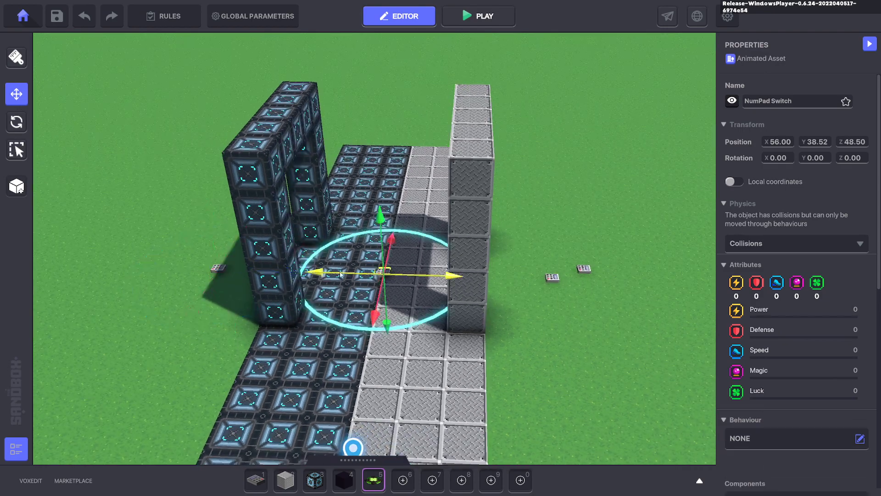
Step: Make the Speaker switch outside the blue arch send a new message, Play.Track.2, when spoken
{"action": "left_click", "coordinate": [216, 270]}
{"action": "right_click_drag", "start_coordinate": [173, 258], "coordinate": [707, 396]}
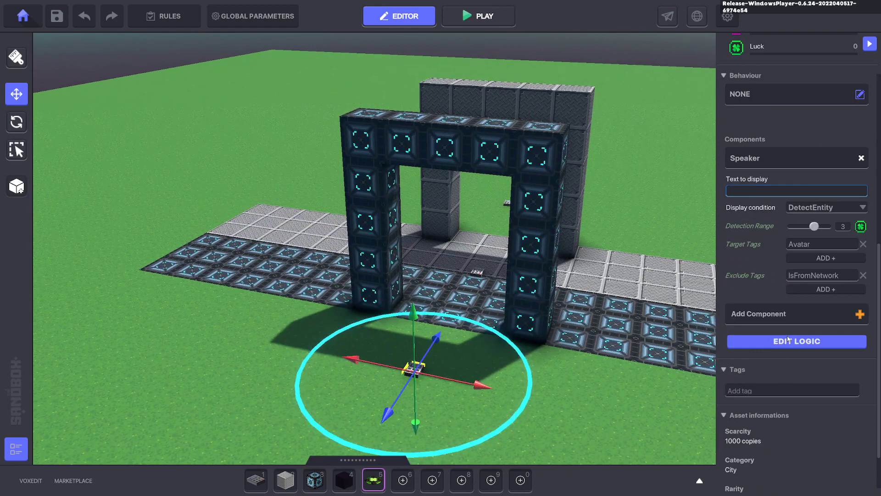
{"action": "left_click", "coordinate": [782, 342]}
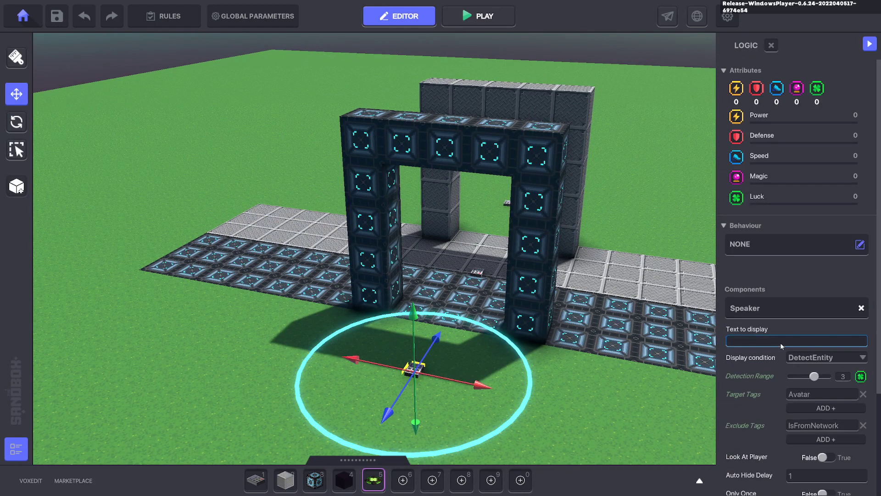
{"action": "left_click", "coordinate": [812, 394]}
{"action": "type", "text": "P"}
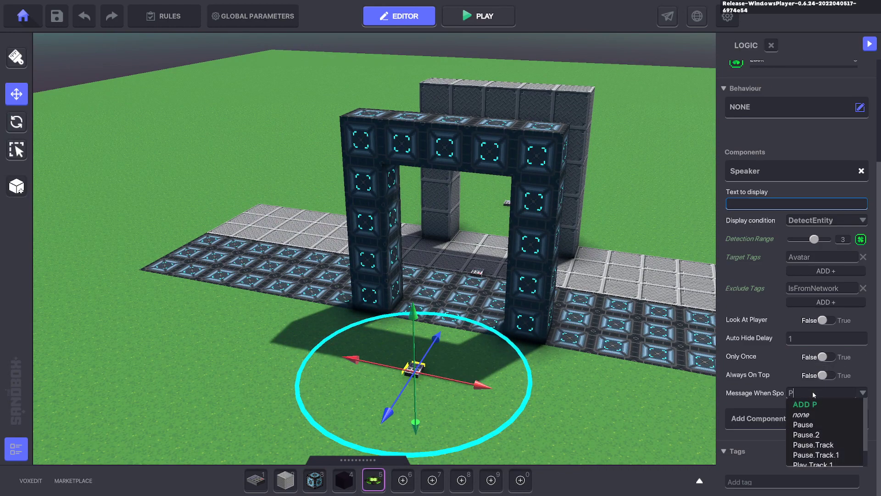
{"action": "type", "text": "lay.Track.2"}
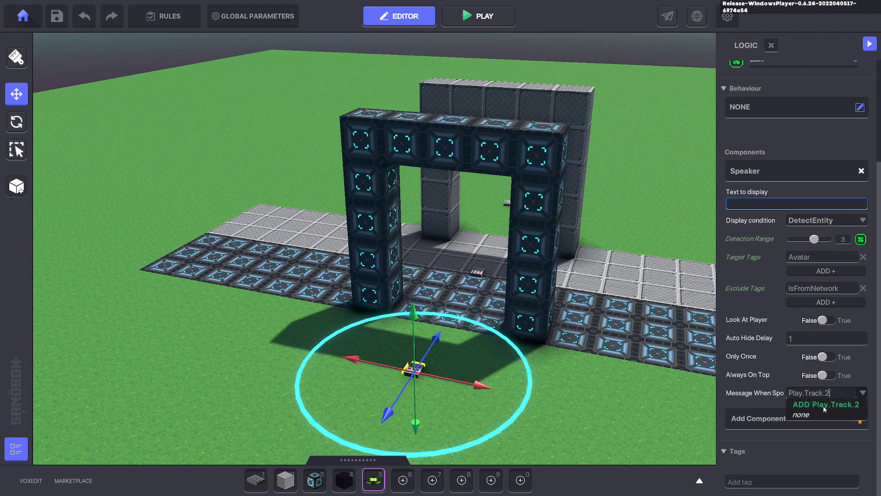
{"action": "left_click", "coordinate": [824, 407]}
Step: Duplicate the Play Sound switch and move the copy to X 56.00, just beyond the Speaker switch outside the blue arch
{"action": "right_click_drag", "start_coordinate": [606, 349], "coordinate": [508, 363]}
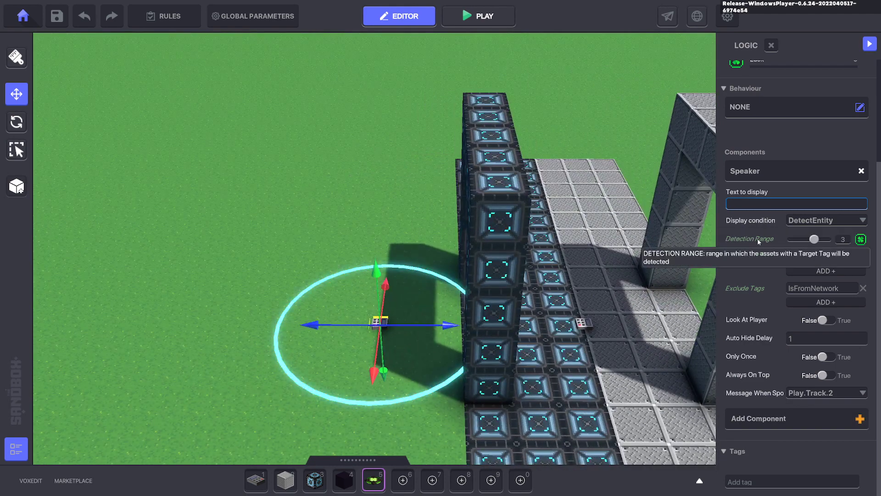
{"action": "middle_click_drag", "start_coordinate": [629, 386], "coordinate": [495, 381]}
{"action": "left_click", "coordinate": [613, 331]}
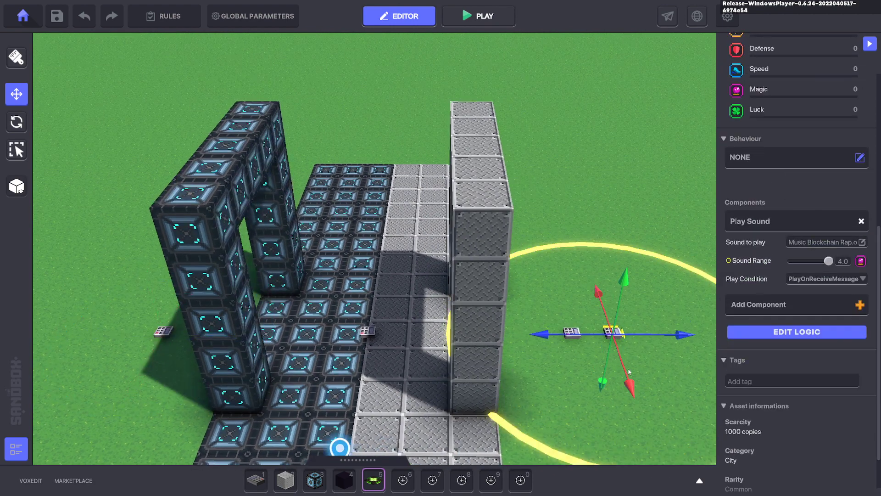
{"action": "key", "text": "ctrl+d"}
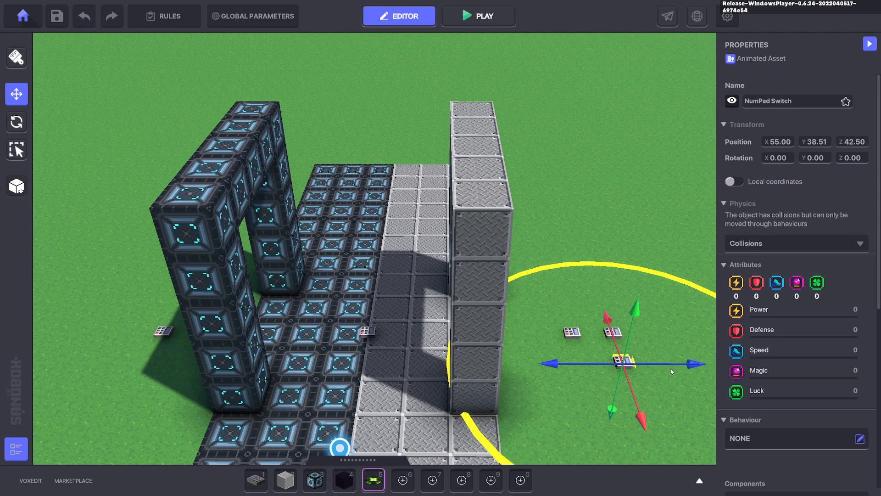
{"action": "left_click_drag", "start_coordinate": [670, 366], "coordinate": [134, 286]}
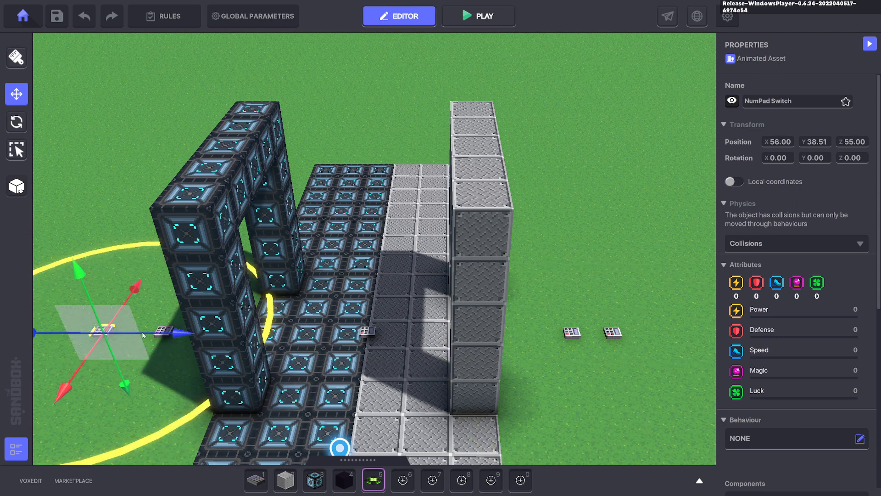
{"action": "left_click_drag", "start_coordinate": [148, 333], "coordinate": [167, 333]}
Step: Set the copied Play Sound switch's sound to Music Building Worlds Dubstep.ogg and its required message to Play.Track.2
{"action": "scroll", "coordinate": [790, 350], "scroll_direction": "down", "scroll_amount": 5}
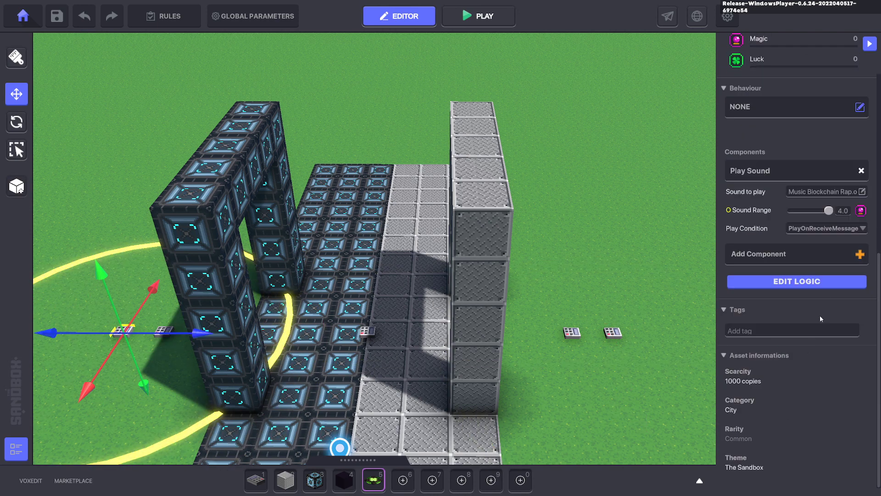
{"action": "left_click", "coordinate": [805, 192]}
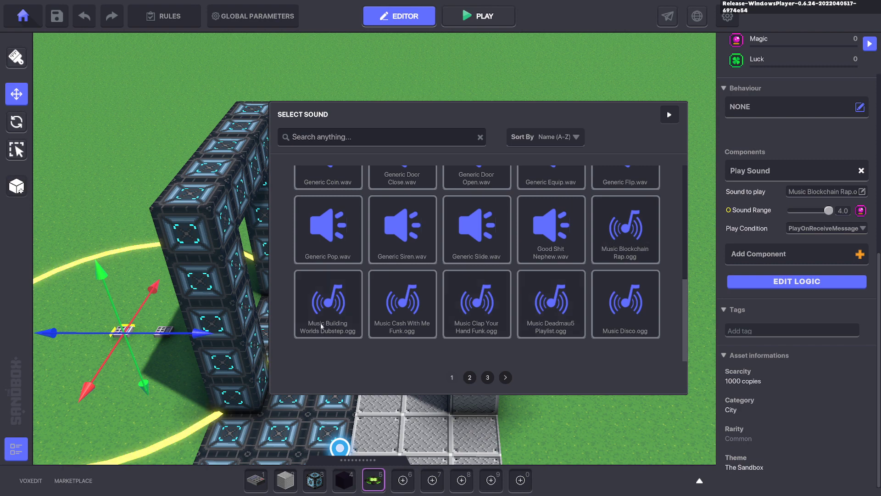
{"action": "left_click", "coordinate": [325, 303]}
{"action": "left_click", "coordinate": [790, 282]}
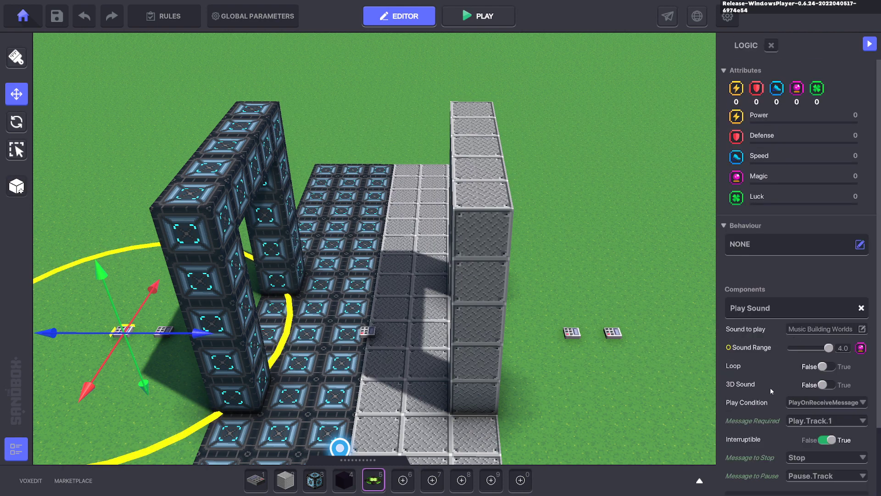
{"action": "scroll", "coordinate": [775, 377], "scroll_direction": "down", "scroll_amount": 2}
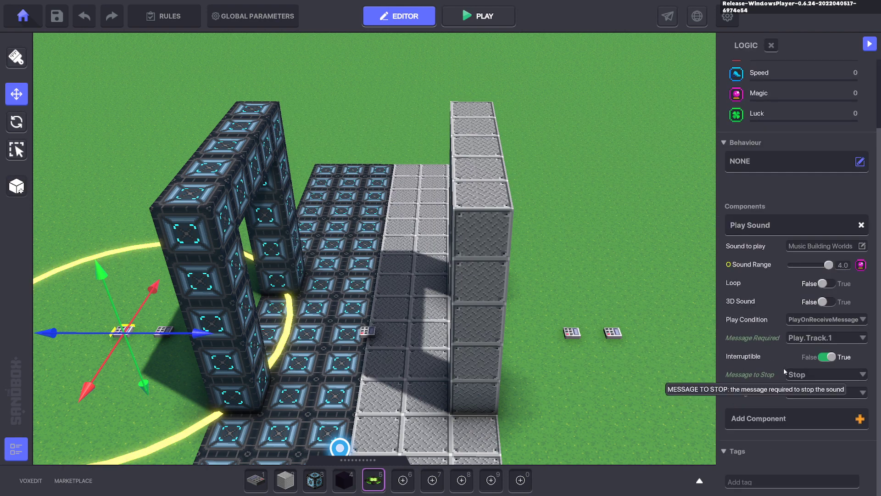
{"action": "left_click", "coordinate": [808, 339]}
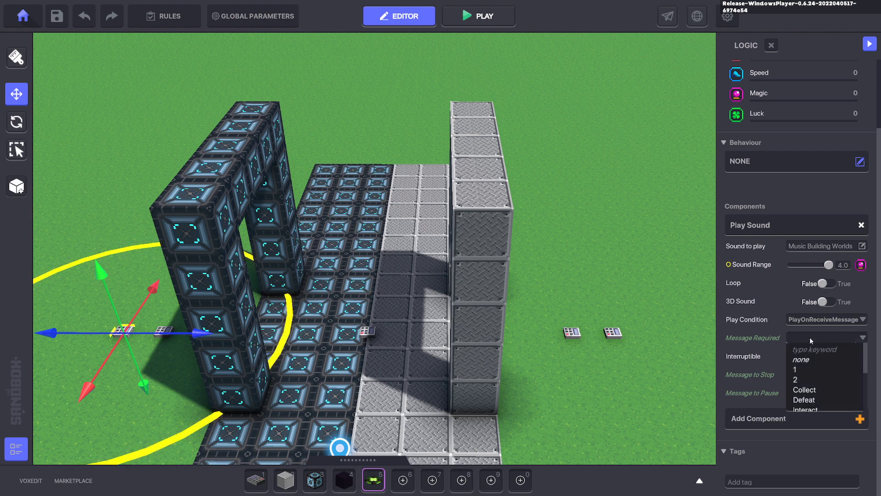
{"action": "type", "text": "Play.Track.2"}
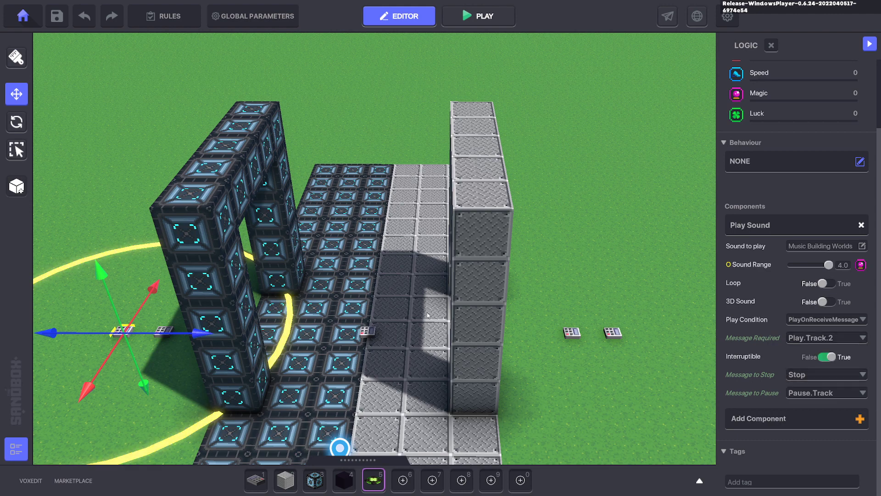
{"action": "right_click_drag", "start_coordinate": [427, 315], "coordinate": [415, 312]}
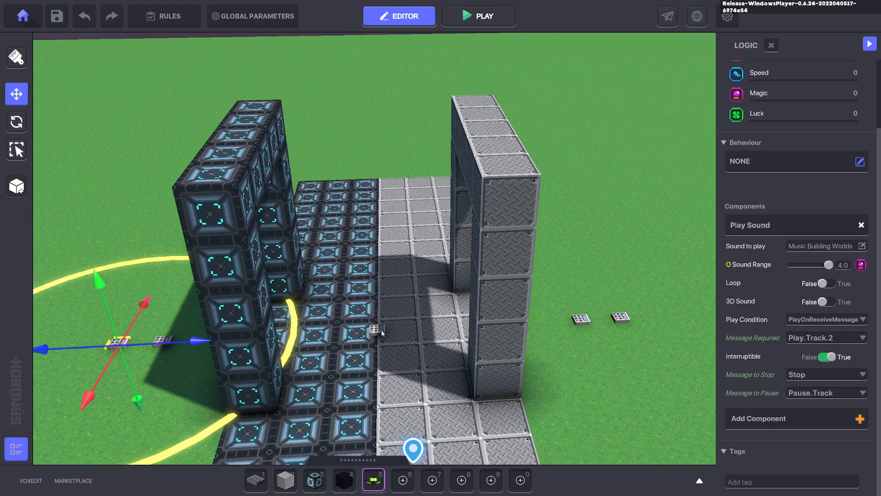
Step: Lower the Speaker switch between the arches and the switch pair outside the blue arch until they are hidden below the ground
{"action": "left_click", "coordinate": [380, 331]}
{"action": "scroll", "coordinate": [793, 219], "scroll_direction": "up", "scroll_amount": 3}
{"action": "scroll", "coordinate": [796, 220], "scroll_direction": "up", "scroll_amount": 3}
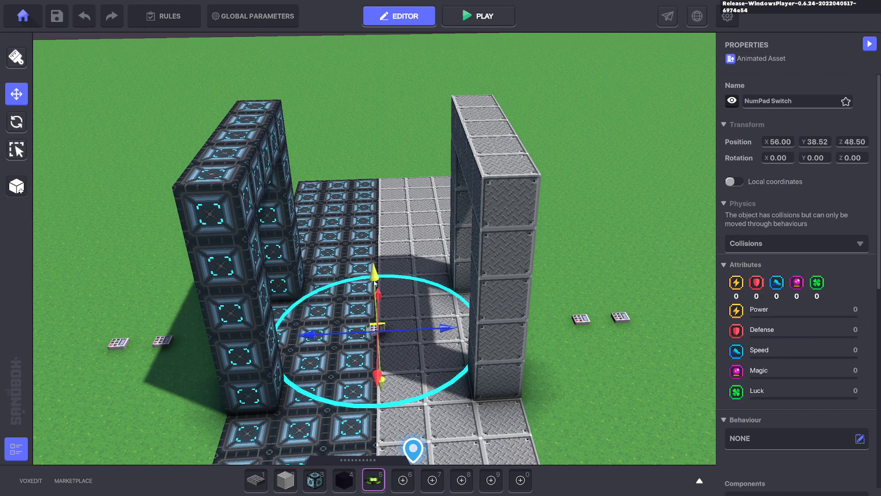
{"action": "key", "text": "a"}
{"action": "left_click_drag", "start_coordinate": [222, 317], "coordinate": [371, 367]}
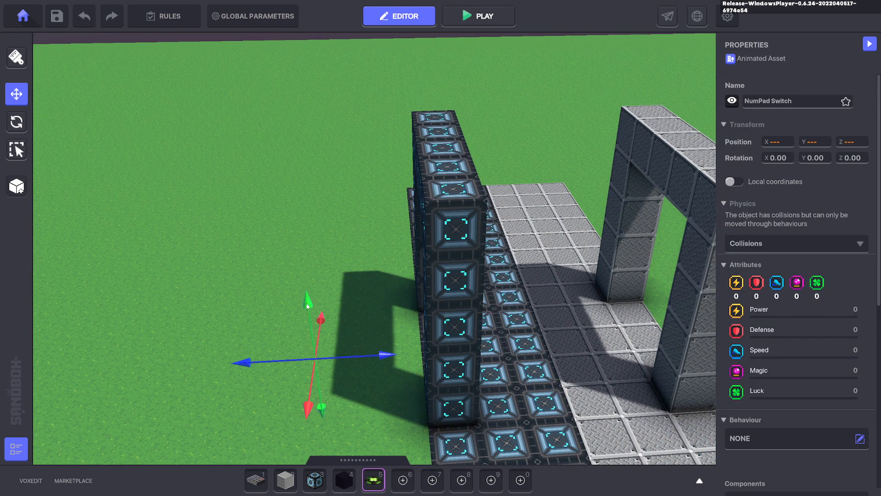
Step: Lower the switch pair outside the metal arch below the ground and set its physics to No Collisions
{"action": "key", "text": "d"}
{"action": "left_click_drag", "start_coordinate": [443, 295], "coordinate": [584, 371]}
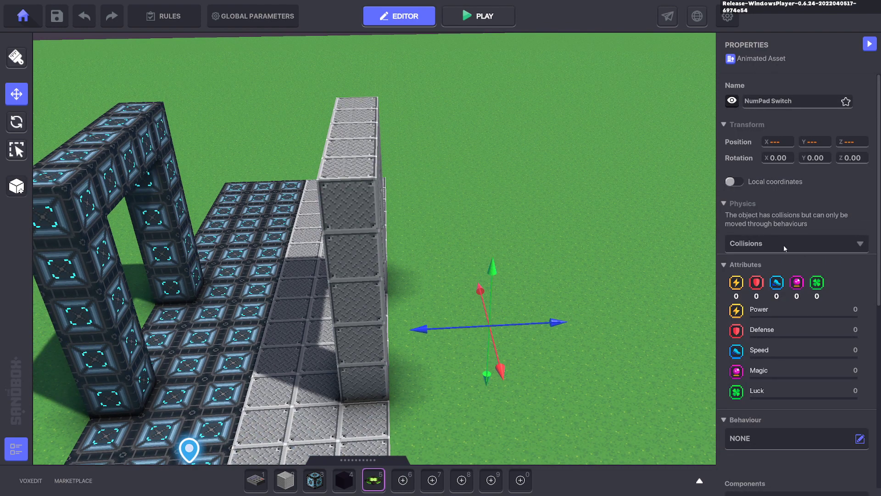
{"action": "key", "text": "a"}
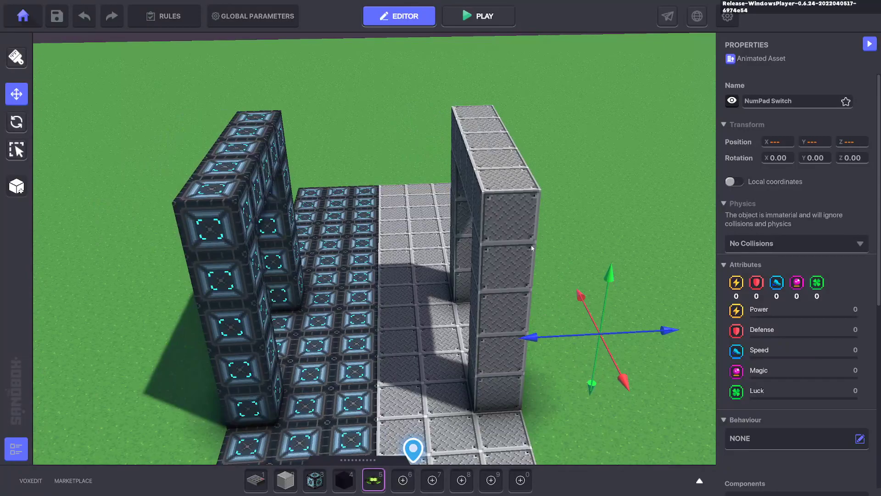
Step: Playtest the scene by running the avatar back and forth through both arches and return to editing
{"action": "left_click", "coordinate": [548, 208]}
{"action": "key", "text": "Tab"}
{"action": "key", "text": "w"}
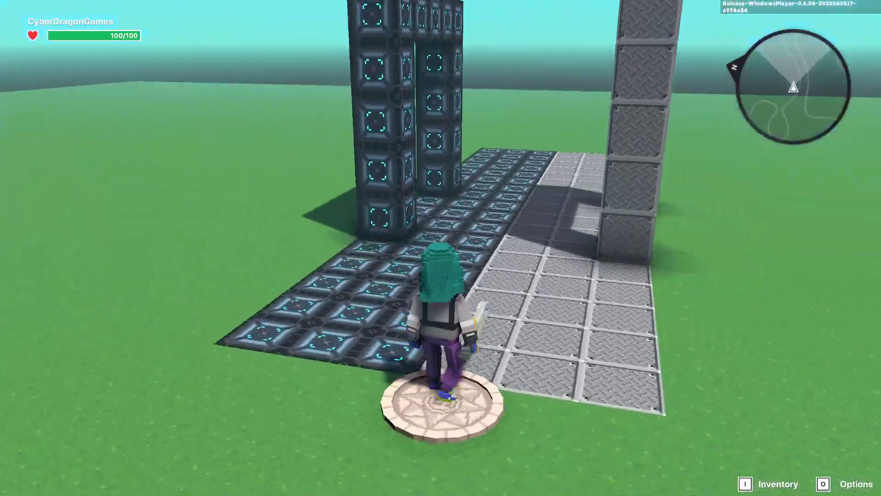
{"action": "key", "text": "w"}
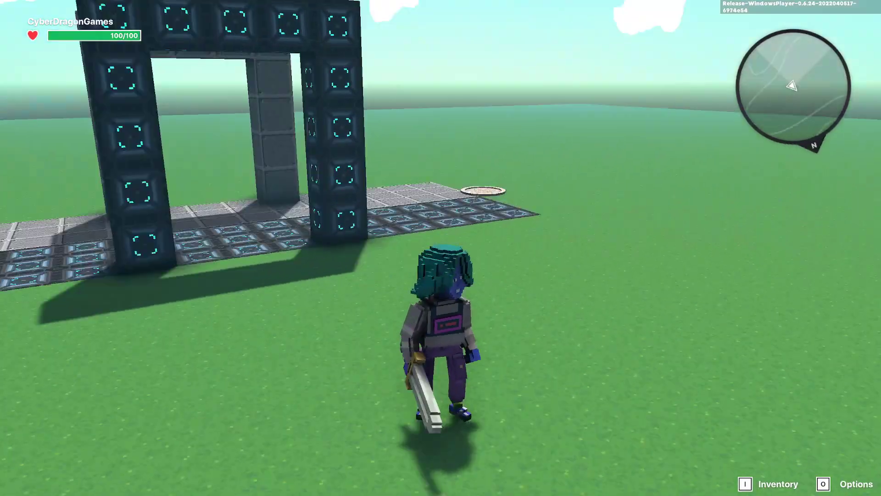
{"action": "left_click", "coordinate": [441, 247]}
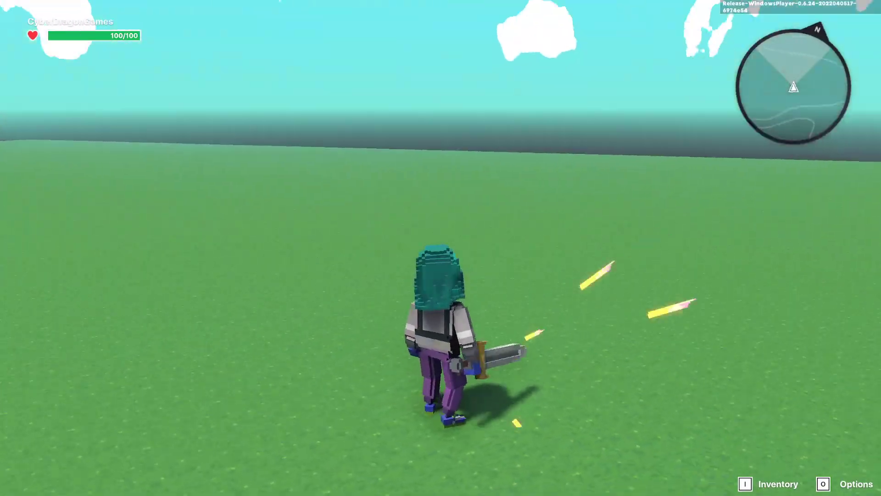
{"action": "left_click", "coordinate": [441, 248]}
{"action": "left_click", "coordinate": [441, 248]}
{"action": "left_click", "coordinate": [440, 247]}
{"action": "left_click", "coordinate": [441, 248]}
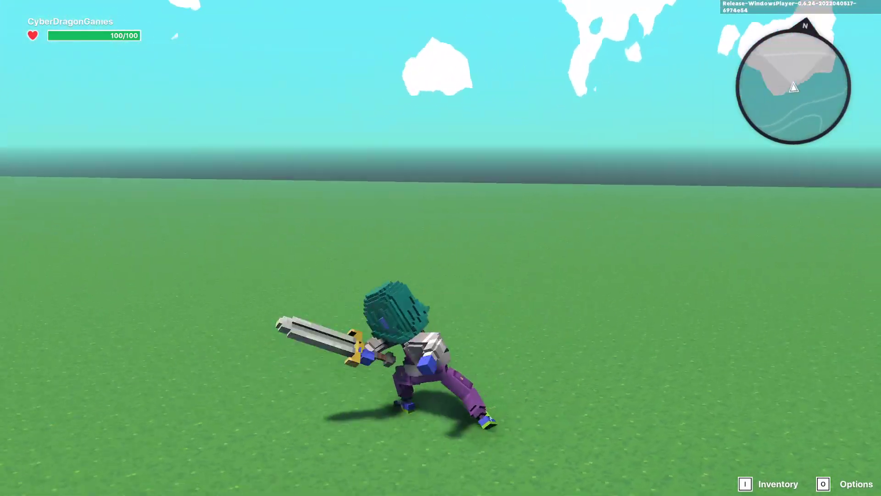
{"action": "left_click", "coordinate": [441, 248]}
{"action": "left_click", "coordinate": [441, 248]}
{"action": "left_click", "coordinate": [441, 248]}
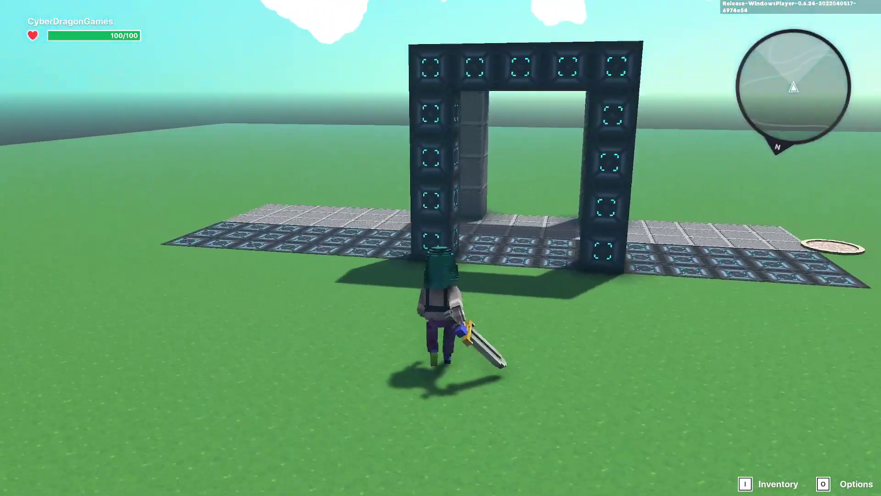
{"action": "key", "text": "w"}
{"action": "key", "text": "w"}
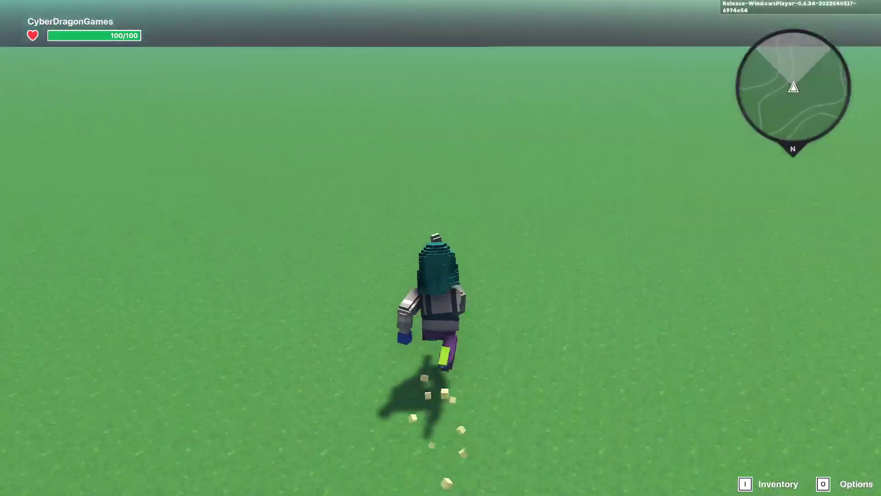
{"action": "key", "text": "w"}
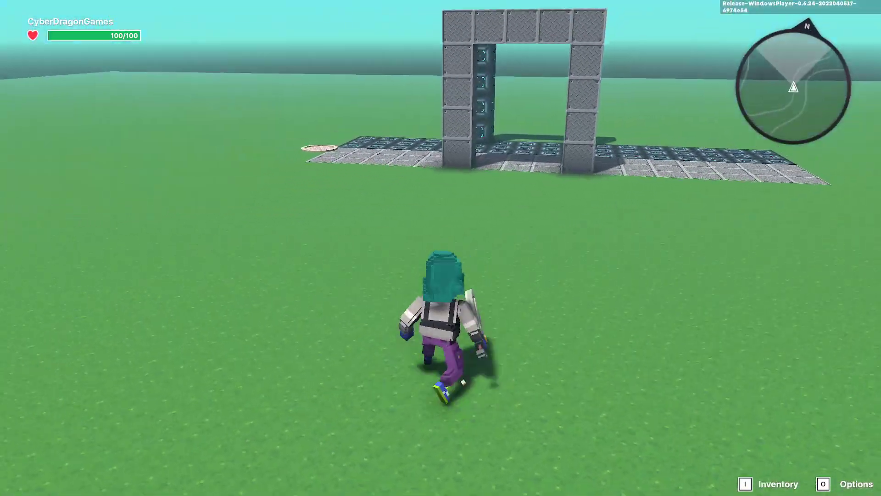
{"action": "key", "text": "w"}
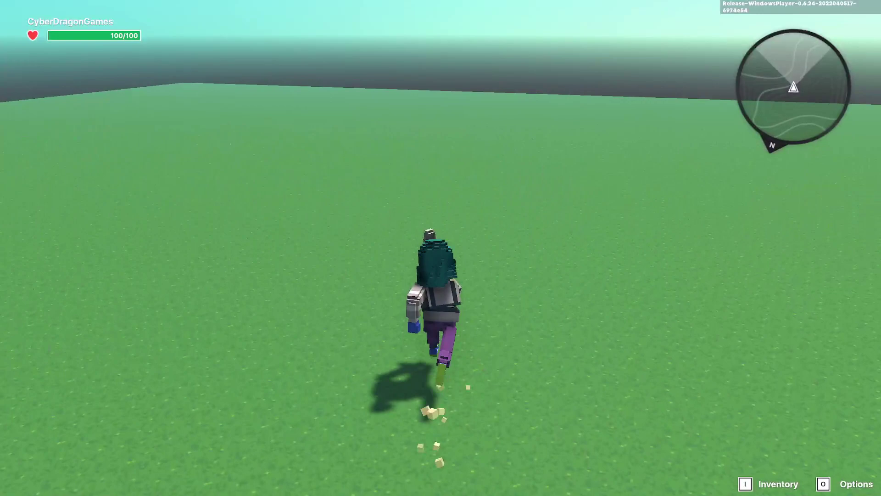
{"action": "key", "text": "Escape"}
Step: Raise the switch pair outside the metal arch and the Speaker switch between the arches back above the ground
{"action": "scroll", "coordinate": [509, 297], "scroll_direction": "down", "scroll_amount": 4}
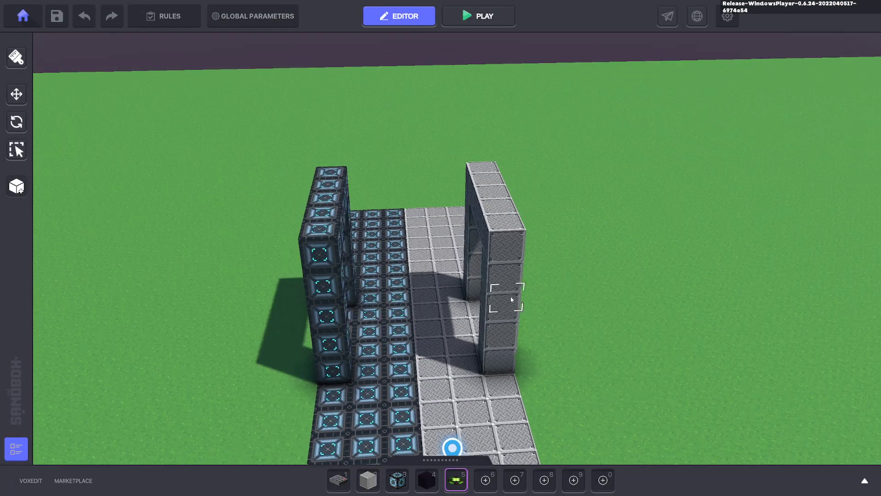
{"action": "right_click_drag", "start_coordinate": [505, 300], "coordinate": [532, 311]}
{"action": "left_click_drag", "start_coordinate": [526, 303], "coordinate": [672, 393]}
{"action": "left_click", "coordinate": [673, 395]}
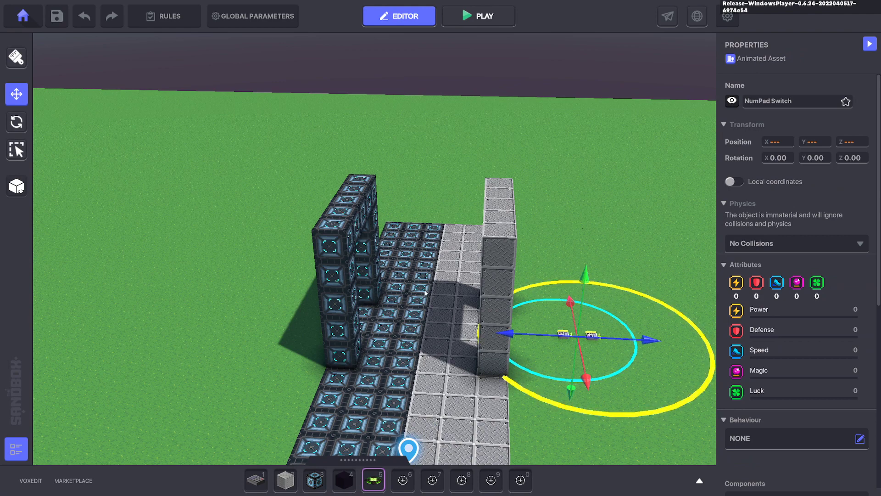
{"action": "left_click_drag", "start_coordinate": [428, 276], "coordinate": [520, 418]}
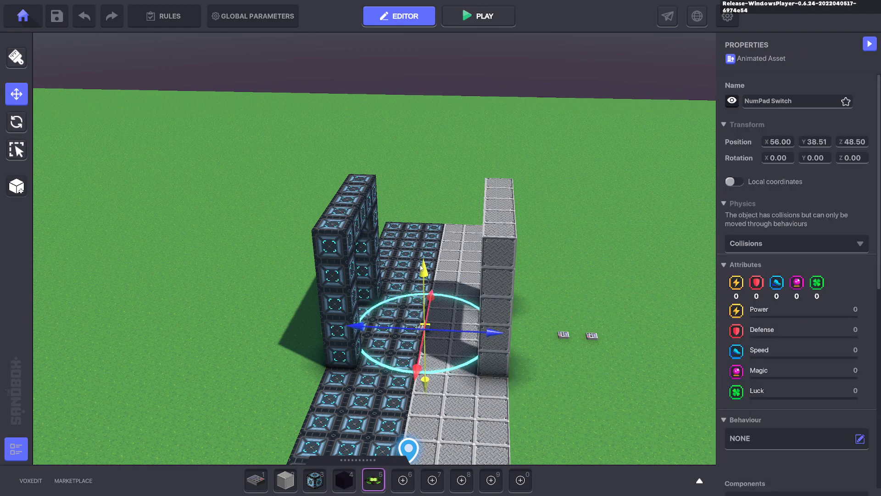
Step: Compare the Speaker settings and detection ranges of the switch between the arches and the one outside the metal arch
{"action": "scroll", "coordinate": [762, 382], "scroll_direction": "down", "scroll_amount": 10}
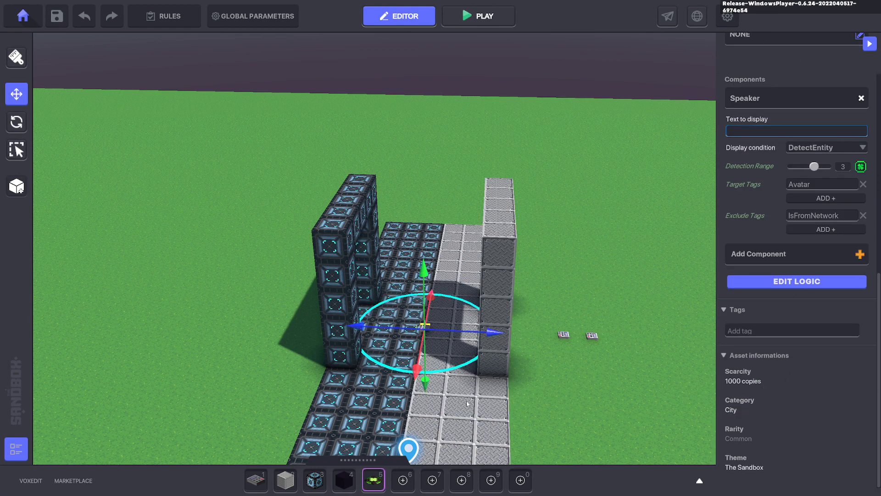
{"action": "right_click_drag", "start_coordinate": [467, 403], "coordinate": [404, 358]}
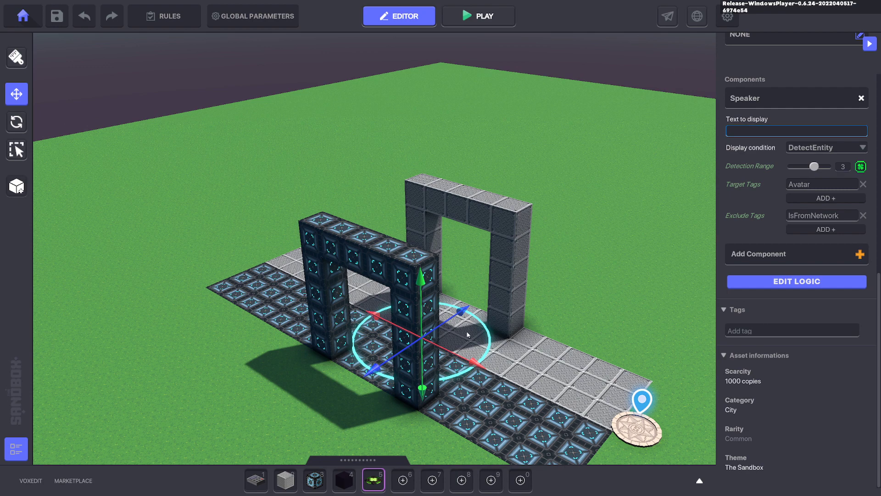
{"action": "right_click_drag", "start_coordinate": [467, 335], "coordinate": [404, 335]}
{"action": "left_click", "coordinate": [525, 326]}
{"action": "left_click", "coordinate": [395, 316]}
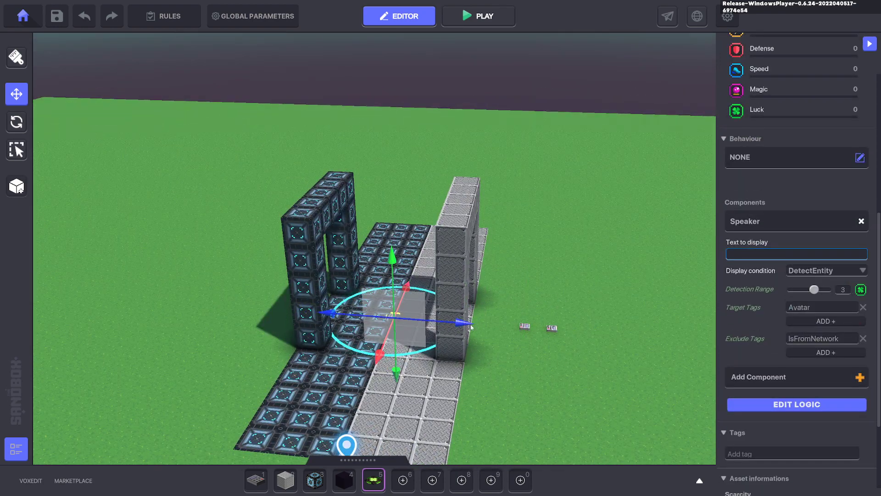
{"action": "left_click", "coordinate": [528, 327]}
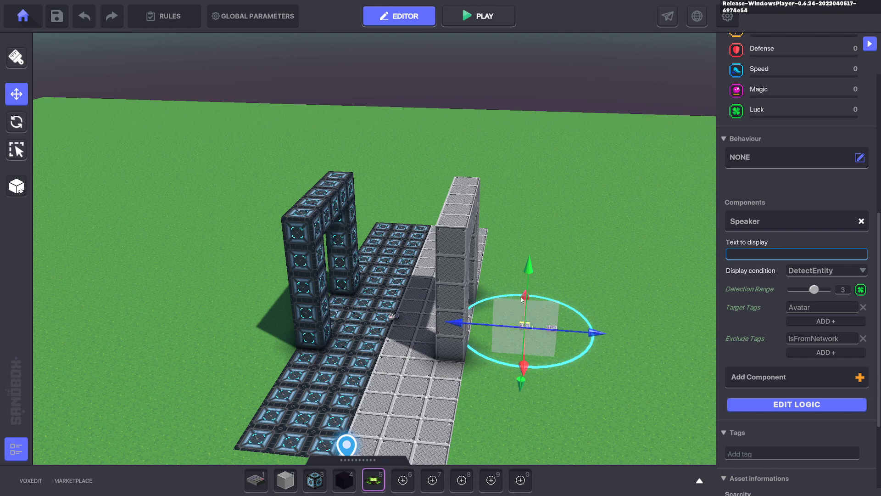
{"action": "right_click_drag", "start_coordinate": [409, 372], "coordinate": [415, 372]}
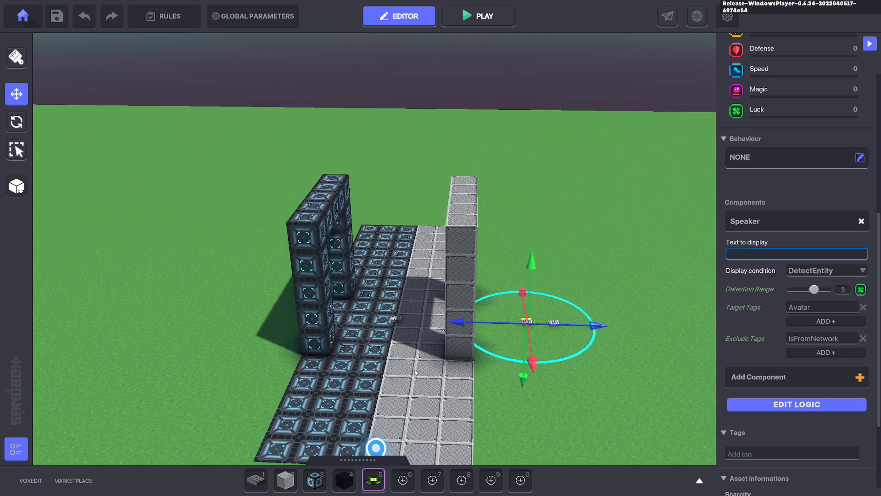
{"action": "scroll", "coordinate": [564, 373], "scroll_direction": "up", "scroll_amount": 3}
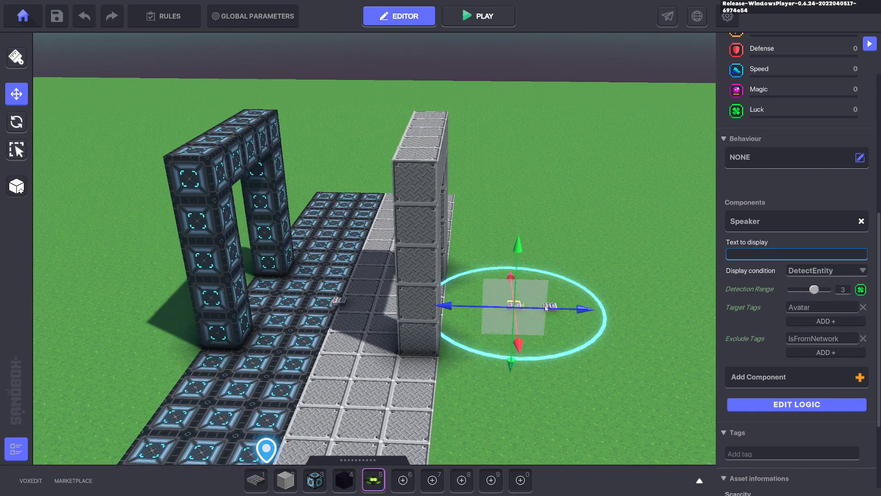
{"action": "left_click", "coordinate": [342, 303]}
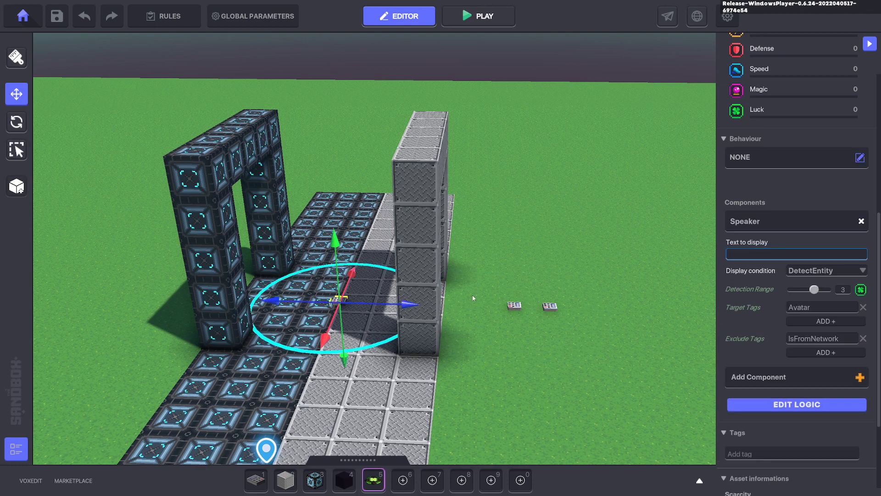
Step: Place a second Speaker switch between the arches, on the metal floor beside the first one
{"action": "left_click", "coordinate": [514, 305]}
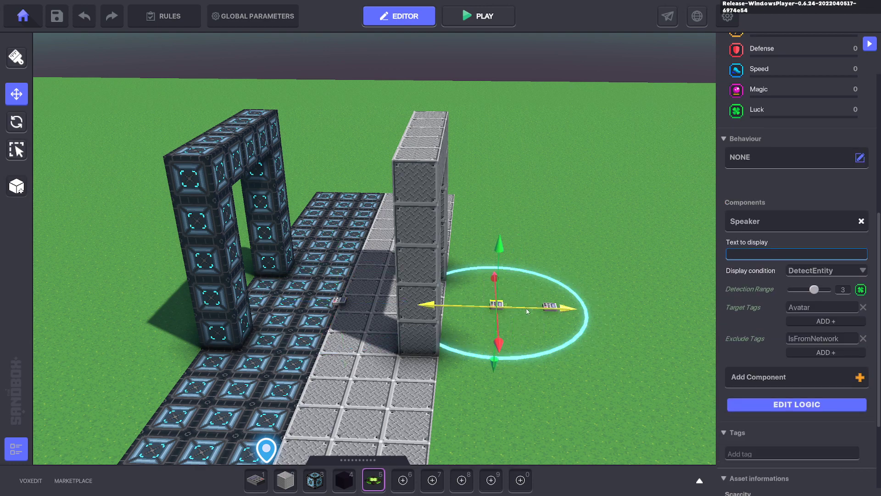
{"action": "left_click_drag", "start_coordinate": [527, 311], "coordinate": [390, 313]}
{"action": "scroll", "coordinate": [385, 306], "scroll_direction": "up", "scroll_amount": 5}
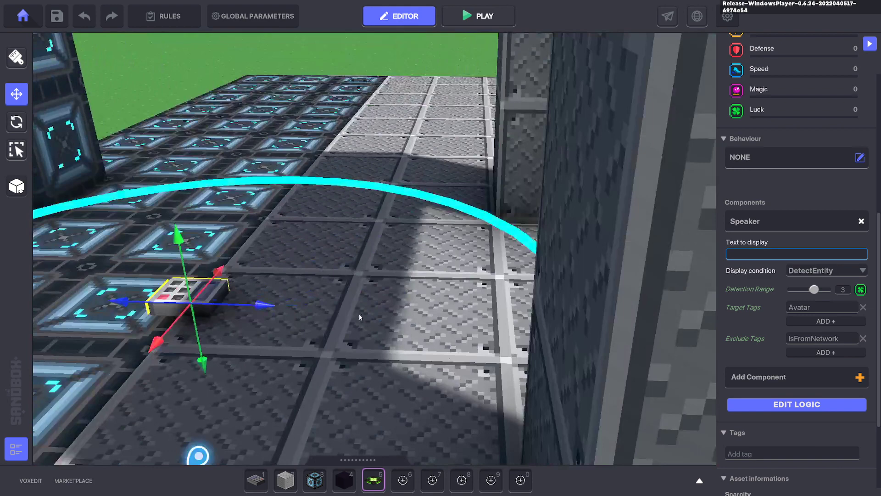
{"action": "left_click_drag", "start_coordinate": [239, 309], "coordinate": [400, 297]}
{"action": "scroll", "coordinate": [399, 299], "scroll_direction": "down", "scroll_amount": 5}
{"action": "middle_click_drag", "start_coordinate": [329, 273], "coordinate": [386, 292]}
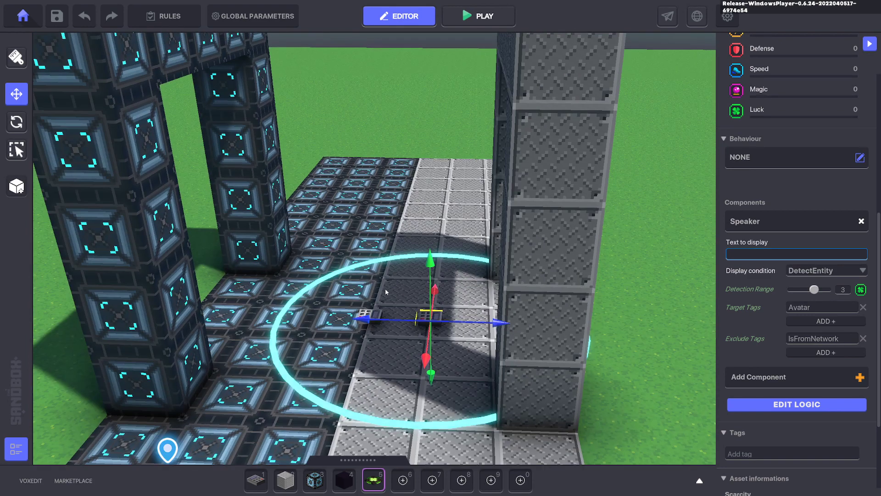
{"action": "left_click", "coordinate": [386, 292]}
Step: Make the Speaker switch on the seam between the blue and metal floors send a new message, Pause.Track.2, when spoken
{"action": "left_click", "coordinate": [369, 313]}
{"action": "scroll", "coordinate": [783, 285], "scroll_direction": "down", "scroll_amount": 6}
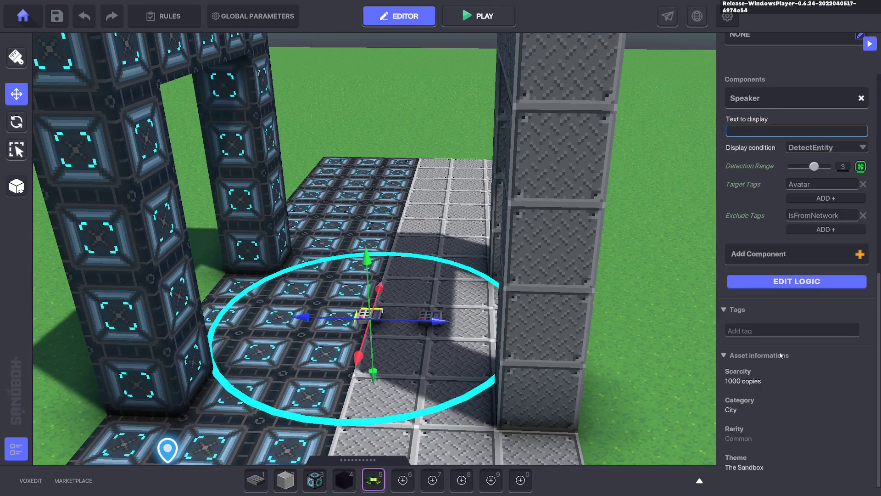
{"action": "left_click", "coordinate": [783, 285]}
{"action": "scroll", "coordinate": [792, 312], "scroll_direction": "down", "scroll_amount": 3}
{"action": "left_click", "coordinate": [811, 394]}
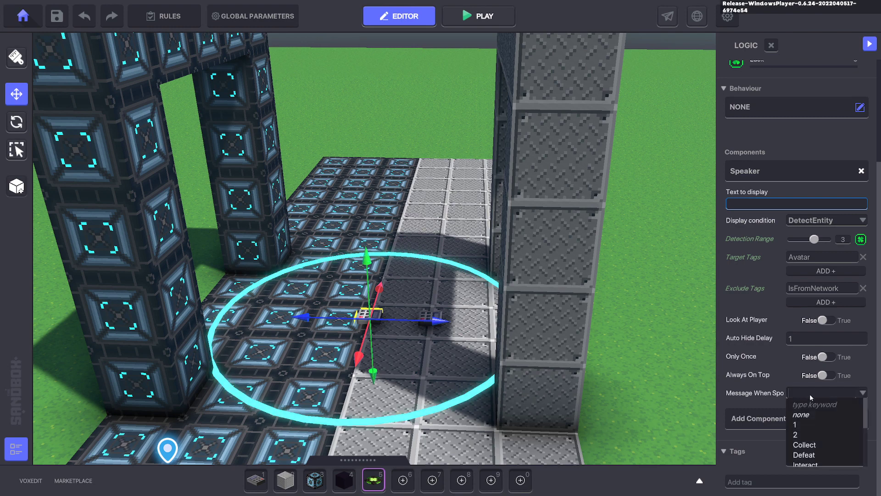
{"action": "type", "text": "Pause.Tr"}
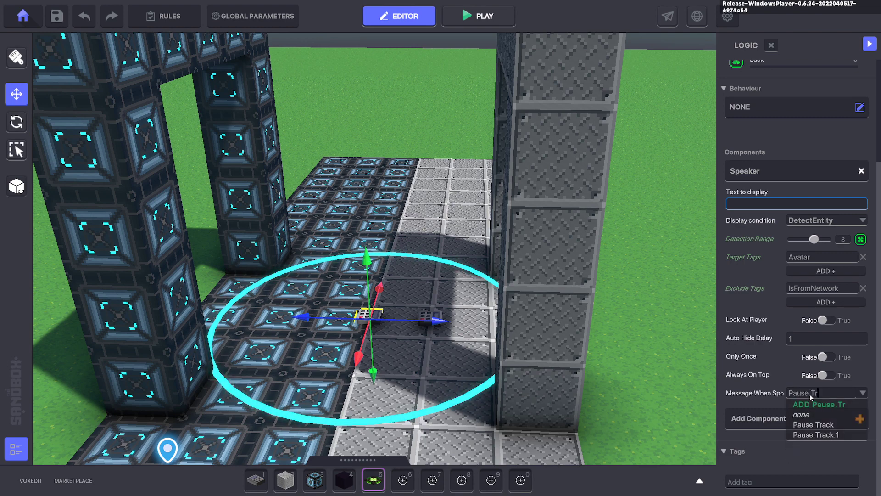
{"action": "type", "text": "ack.2"}
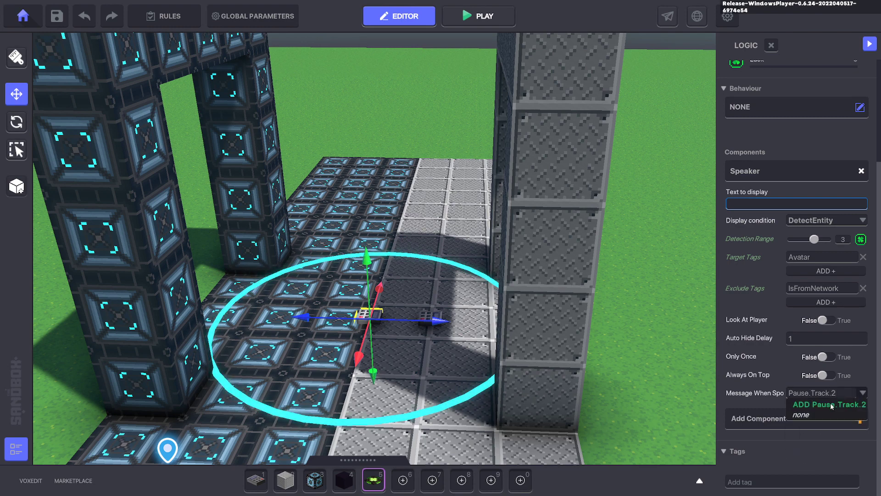
{"action": "key", "text": "Return"}
Step: Raise the buried switch pair outside the blue arch back above the ground
{"action": "middle_click_drag", "start_coordinate": [445, 329], "coordinate": [232, 307]}
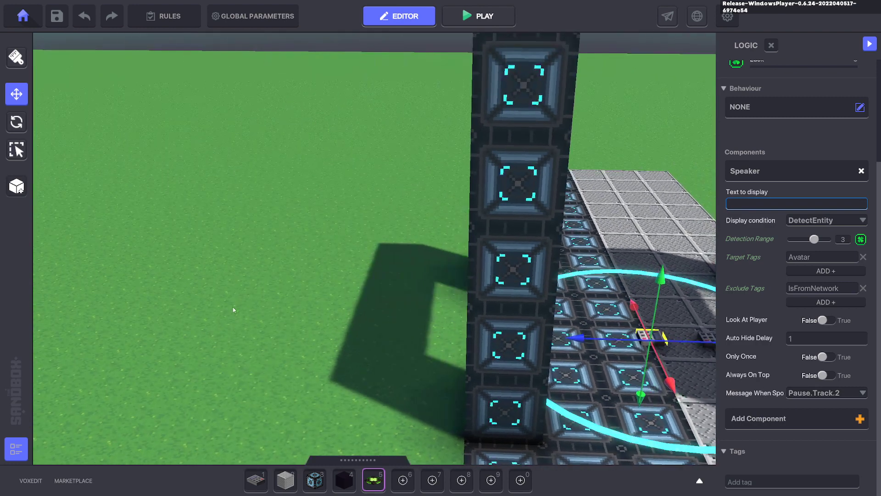
{"action": "left_click_drag", "start_coordinate": [183, 240], "coordinate": [443, 450]}
{"action": "left_click_drag", "start_coordinate": [314, 275], "coordinate": [313, 262]}
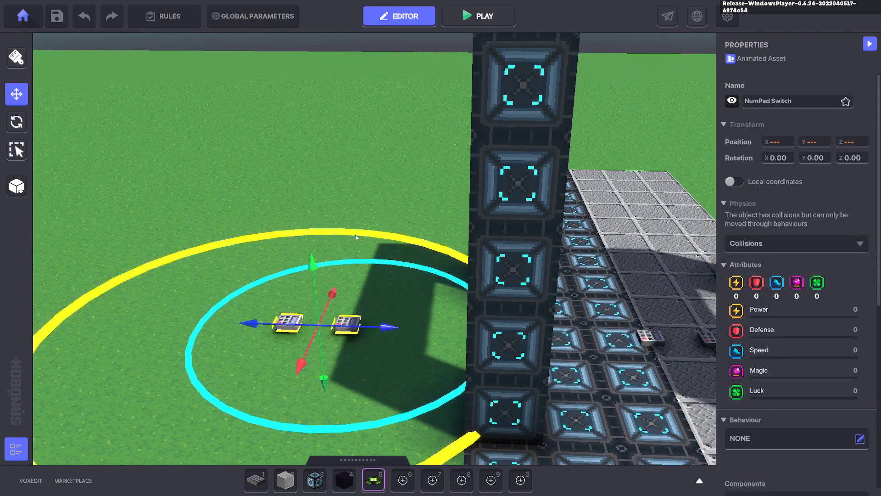
{"action": "left_click", "coordinate": [341, 290]}
Step: Set the pause message of the Play Sound switch outside the blue arch to Pause.Track.2
{"action": "left_click", "coordinate": [288, 322]}
{"action": "scroll", "coordinate": [781, 276], "scroll_direction": "down", "scroll_amount": 5}
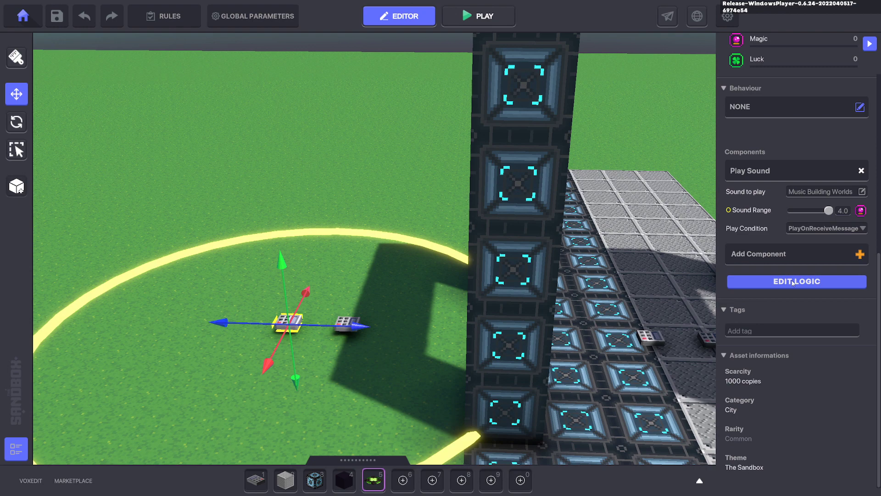
{"action": "left_click", "coordinate": [770, 281]}
{"action": "scroll", "coordinate": [803, 331], "scroll_direction": "down", "scroll_amount": 2}
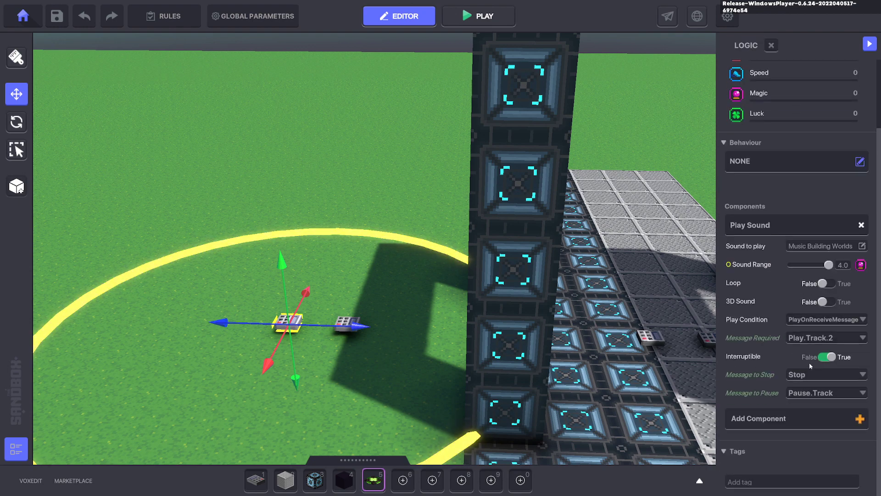
{"action": "left_click", "coordinate": [806, 393]}
{"action": "type", "text": "Pause.Track.2"}
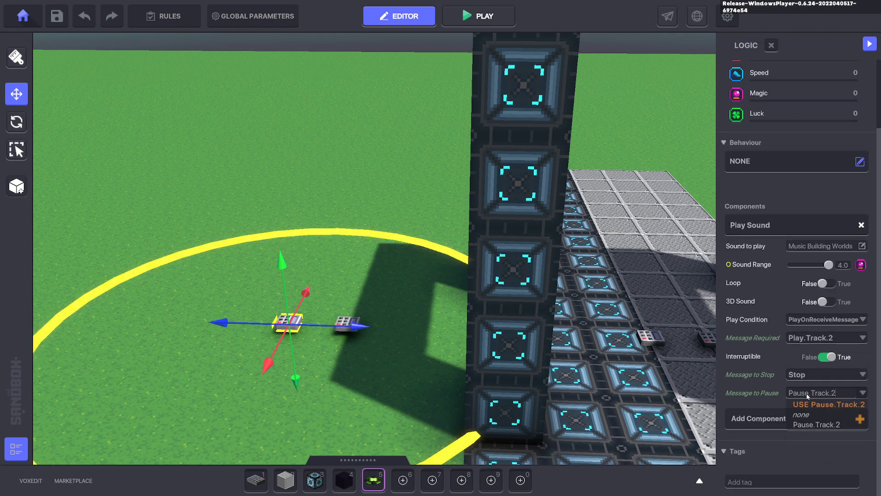
{"action": "left_click", "coordinate": [833, 406]}
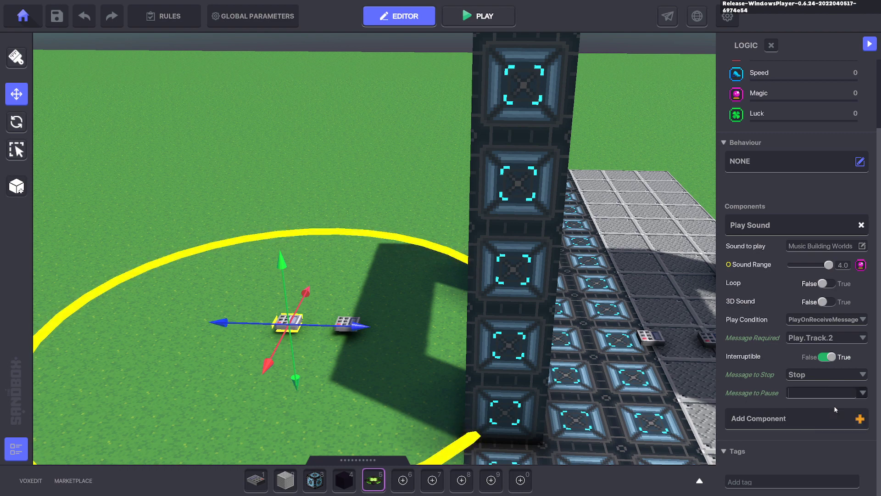
Step: Inspect the two Speaker switches between the arches, then check the message sent by the one on the blue-metal seam
{"action": "key", "text": "d"}
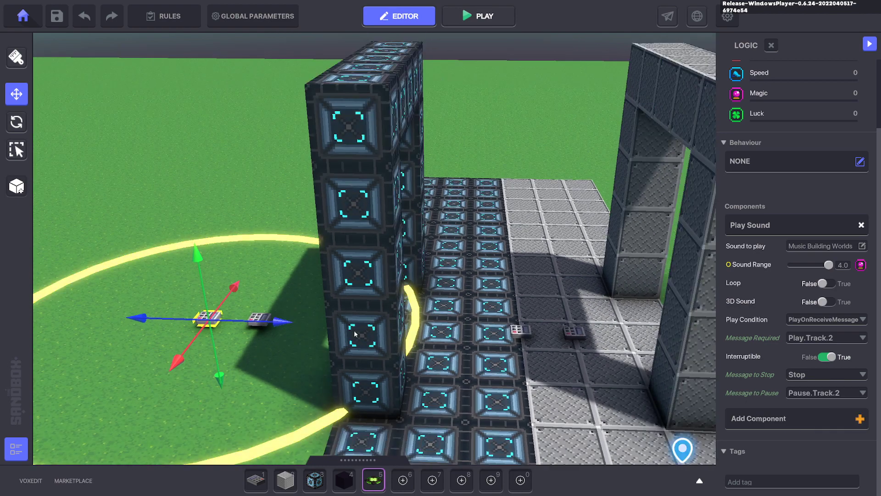
{"action": "left_click", "coordinate": [280, 321]}
{"action": "left_click", "coordinate": [517, 330]}
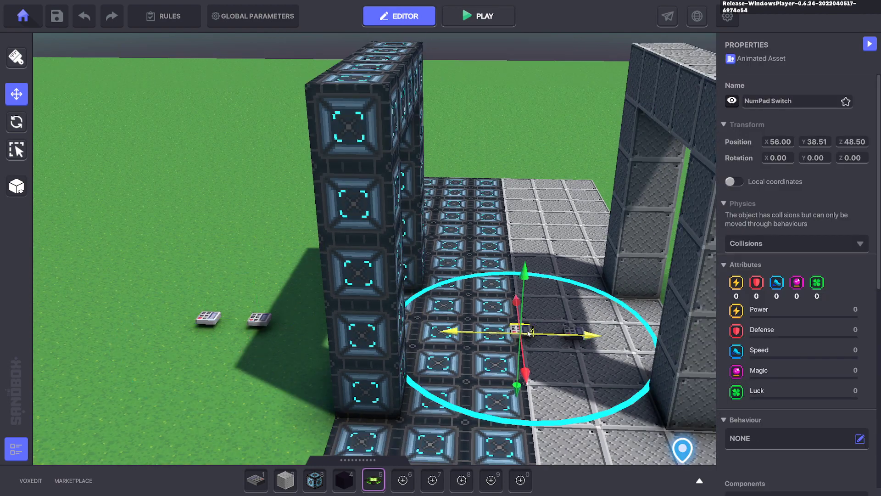
{"action": "left_click", "coordinate": [574, 334]}
{"action": "scroll", "coordinate": [776, 337], "scroll_direction": "down", "scroll_amount": 5}
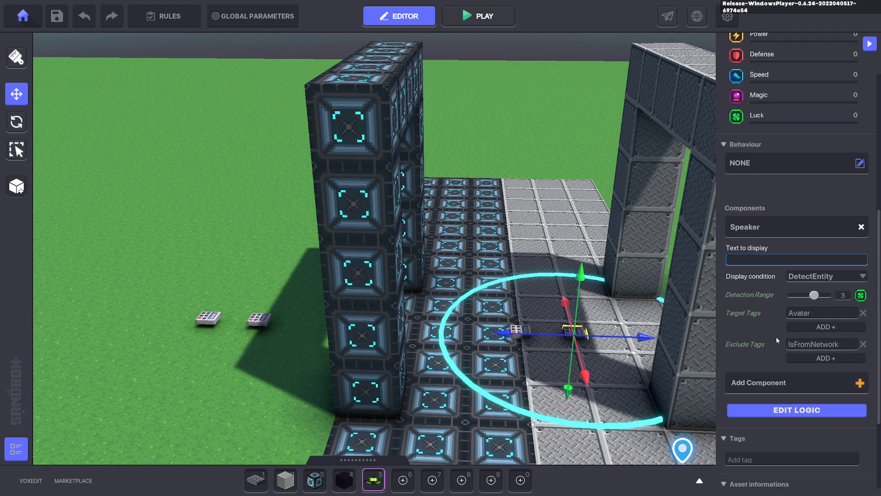
{"action": "middle_click_drag", "start_coordinate": [613, 331], "coordinate": [565, 326]}
{"action": "left_click", "coordinate": [474, 327]}
{"action": "scroll", "coordinate": [766, 335], "scroll_direction": "down", "scroll_amount": 6}
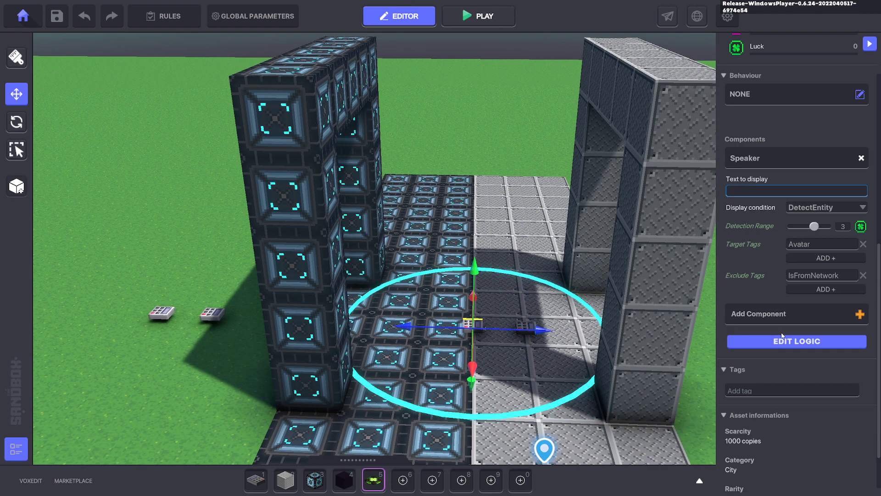
{"action": "left_click", "coordinate": [779, 340]}
{"action": "scroll", "coordinate": [783, 368], "scroll_direction": "down", "scroll_amount": 4}
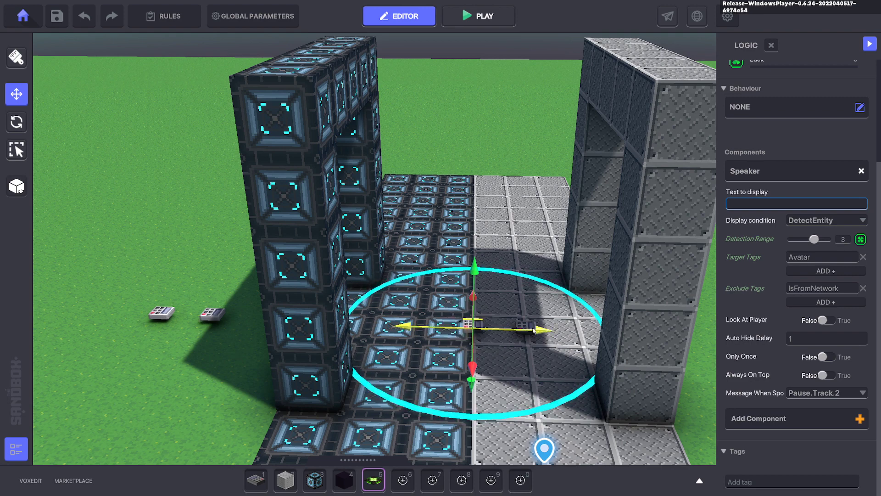
Step: Duplicate the seam Speaker switch, stack the copy on the original, and set its spoken message to Play.Track.1
{"action": "left_click", "coordinate": [503, 362]}
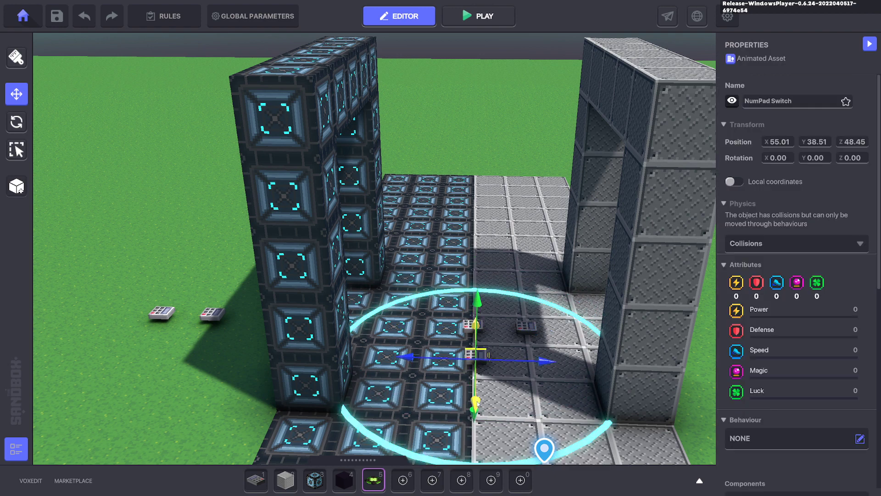
{"action": "scroll", "coordinate": [844, 325], "scroll_direction": "down", "scroll_amount": 7}
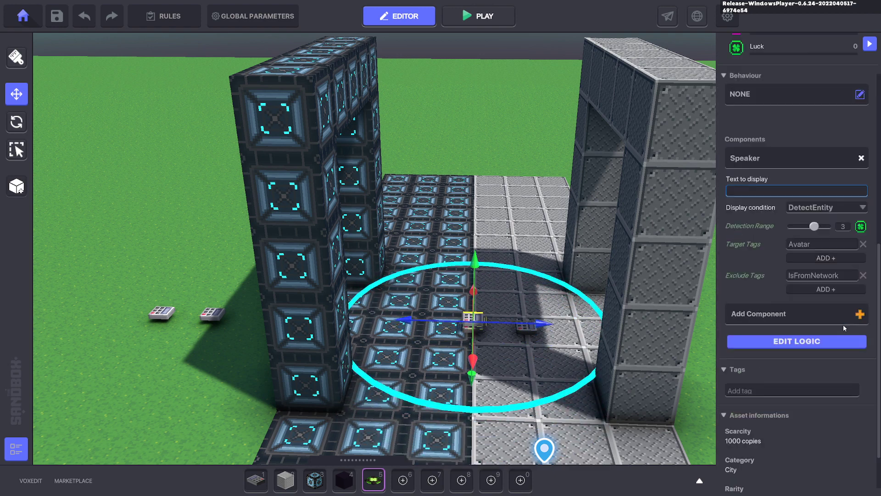
{"action": "left_click", "coordinate": [800, 343]}
{"action": "scroll", "coordinate": [800, 344], "scroll_direction": "down", "scroll_amount": 4}
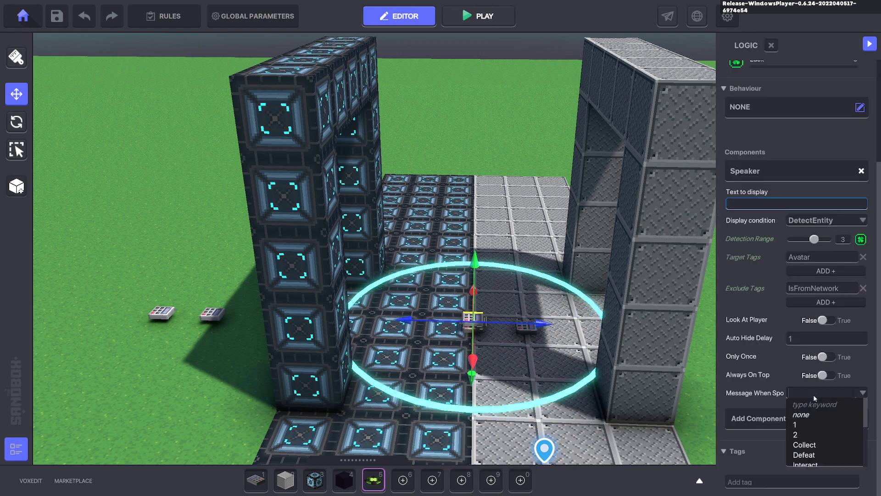
{"action": "type", "text": "lay"}
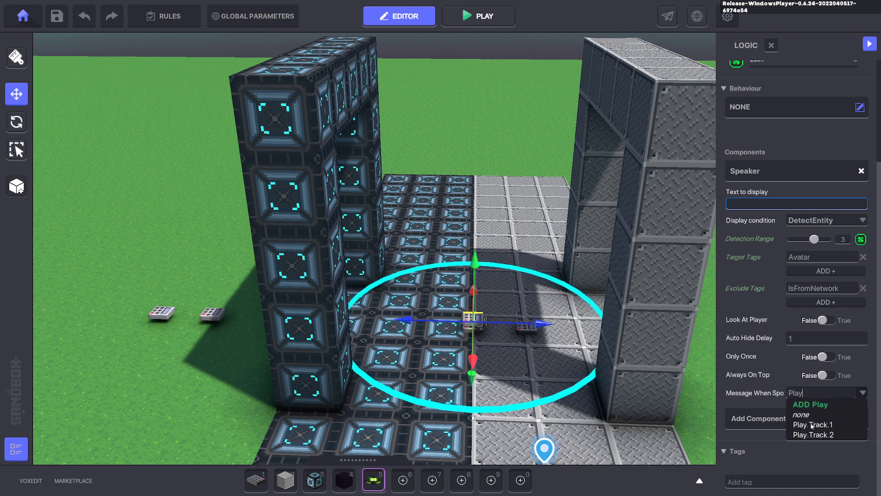
{"action": "left_click", "coordinate": [811, 426]}
Step: Delete the Speaker switch on the metal floor, and check the switches outside the metal arch and on the seam
{"action": "left_click", "coordinate": [527, 325]}
{"action": "key", "text": "d"}
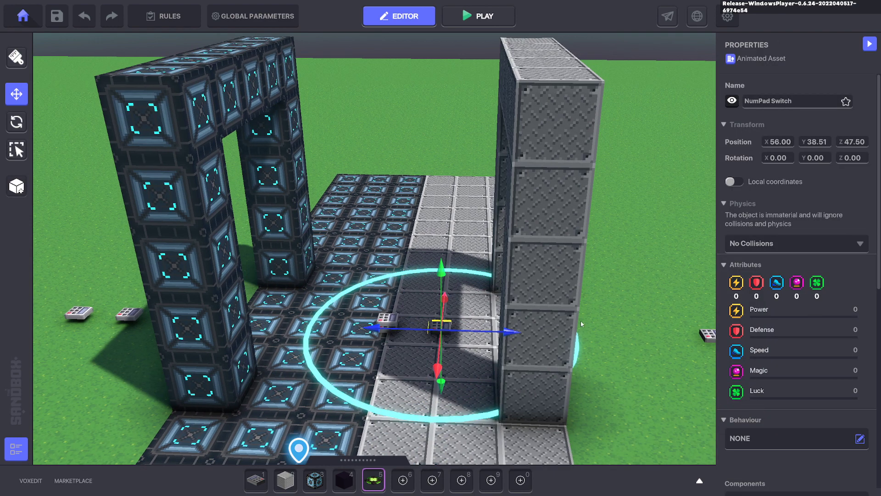
{"action": "left_click", "coordinate": [644, 364]}
{"action": "key", "text": "d"}
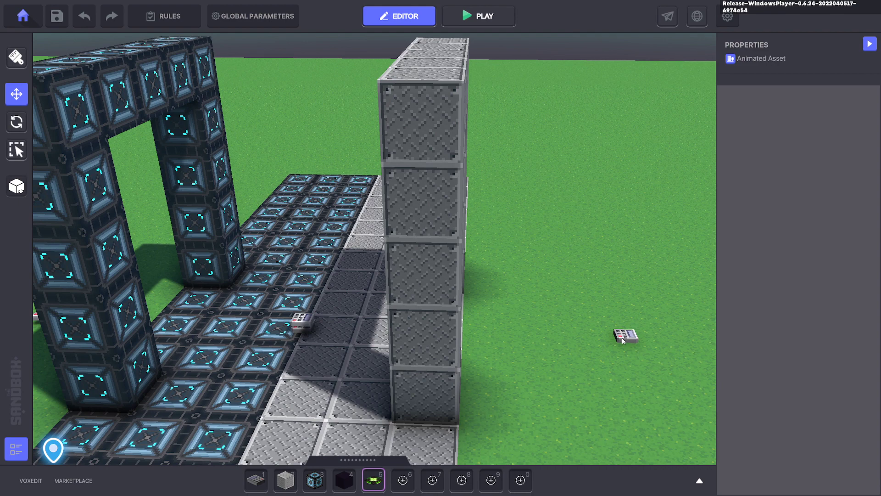
{"action": "left_click", "coordinate": [621, 342]}
{"action": "right_click_drag", "start_coordinate": [549, 343], "coordinate": [375, 339]}
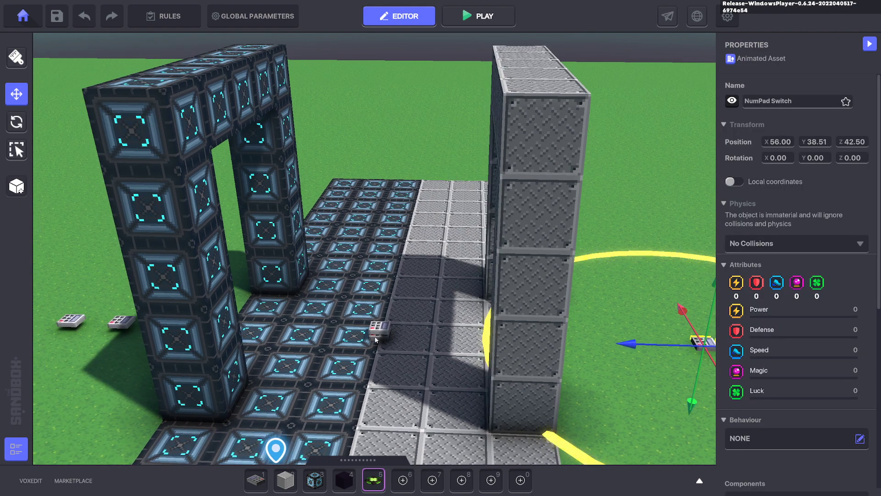
{"action": "left_click", "coordinate": [379, 332]}
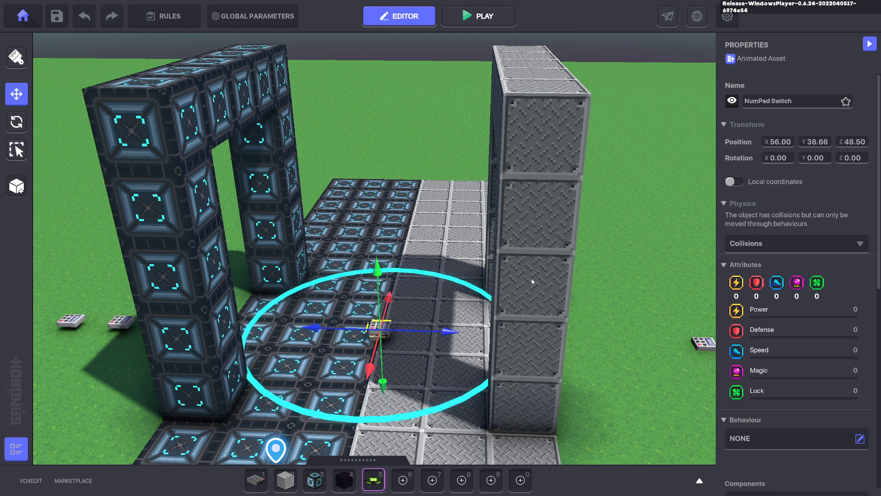
Step: Start a play test and run the avatar past the switches outside the blue arch and through both arches
{"action": "left_click", "coordinate": [387, 127]}
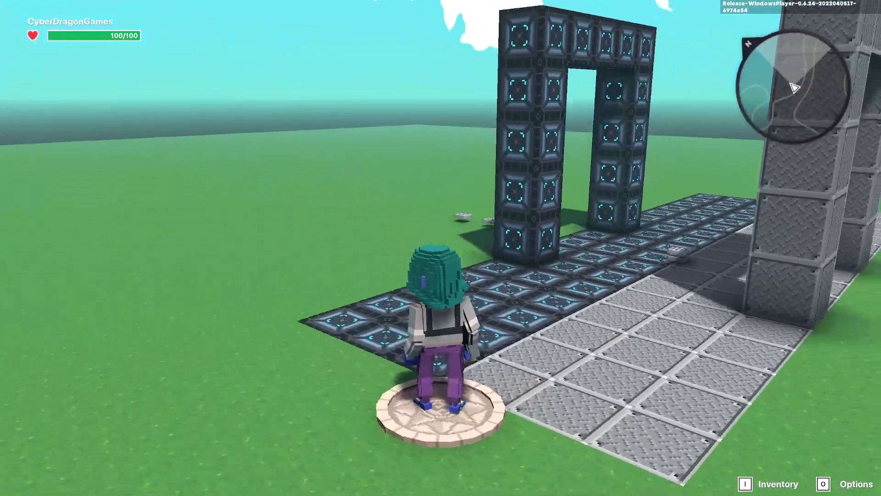
{"action": "key", "text": "w"}
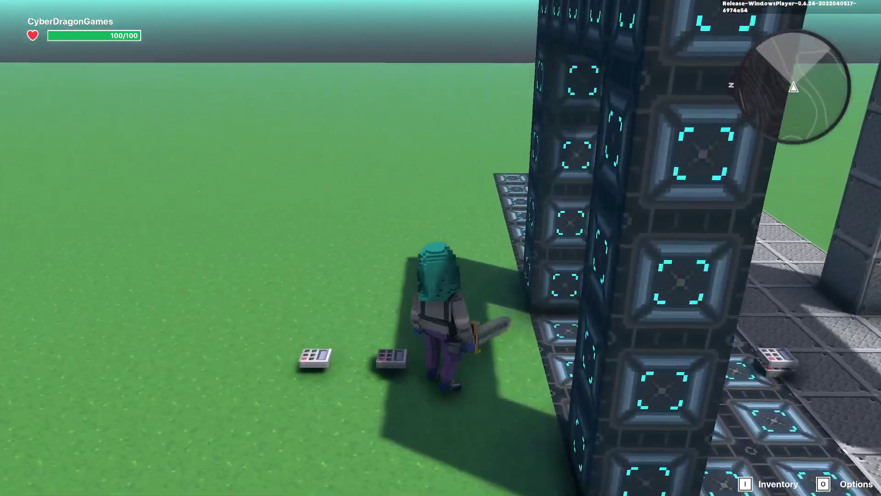
{"action": "key", "text": "s"}
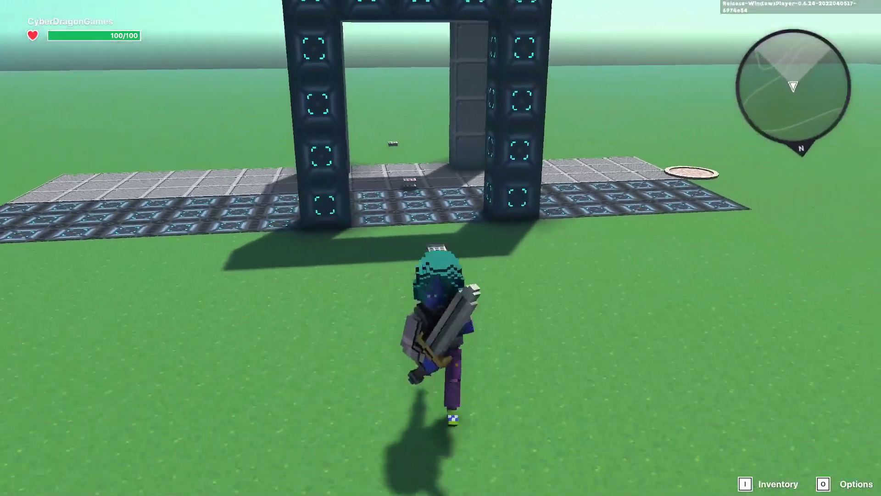
{"action": "key", "text": "w"}
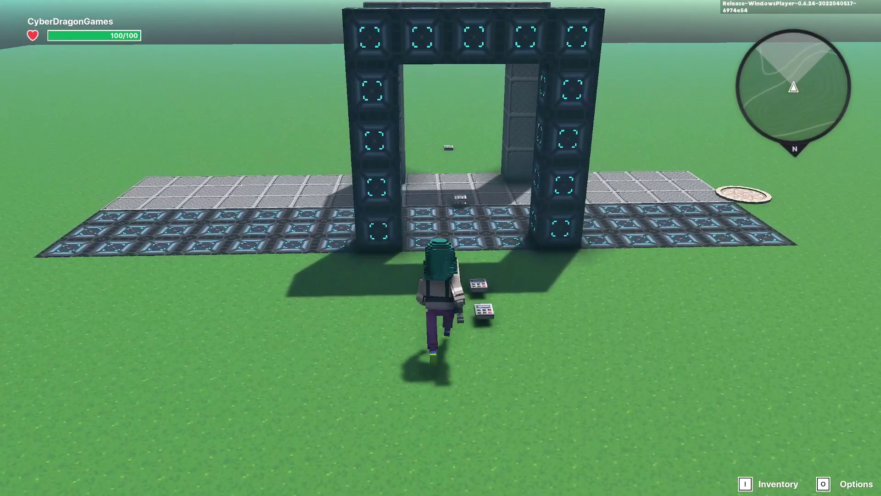
{"action": "key", "text": "w"}
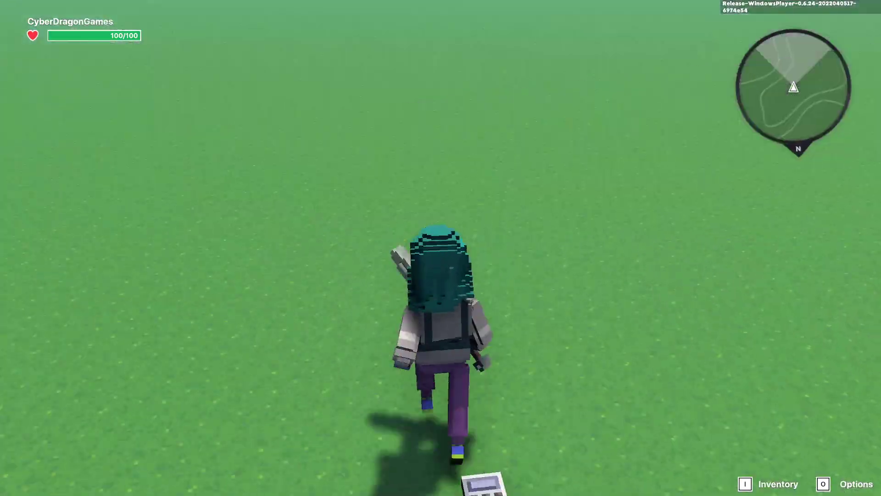
Step: Run the avatar back through the metal arch, circle between the two arches, and end the play test
{"action": "key", "text": "a"}
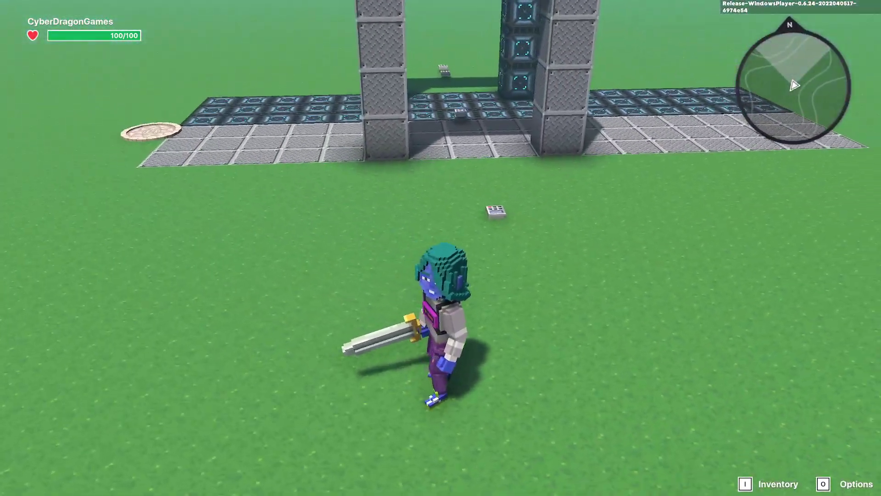
{"action": "key", "text": "d"}
{"action": "left_click", "coordinate": [441, 248]}
{"action": "key", "text": "w"}
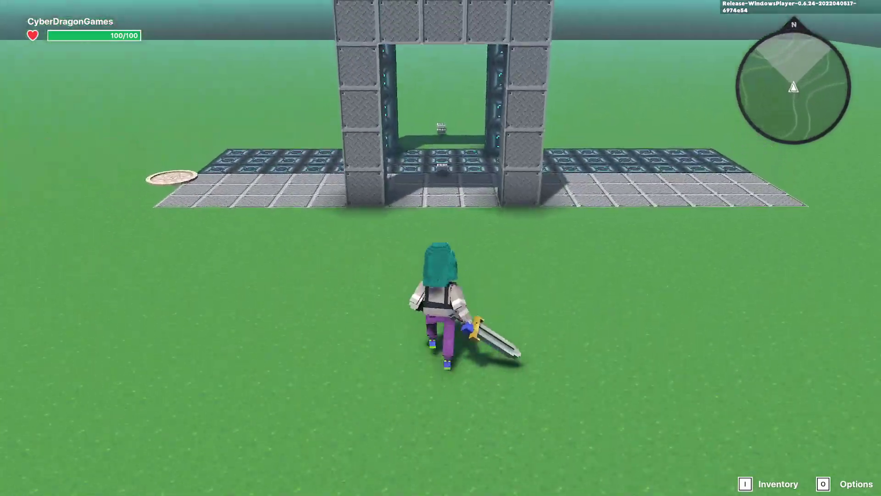
{"action": "key", "text": "w"}
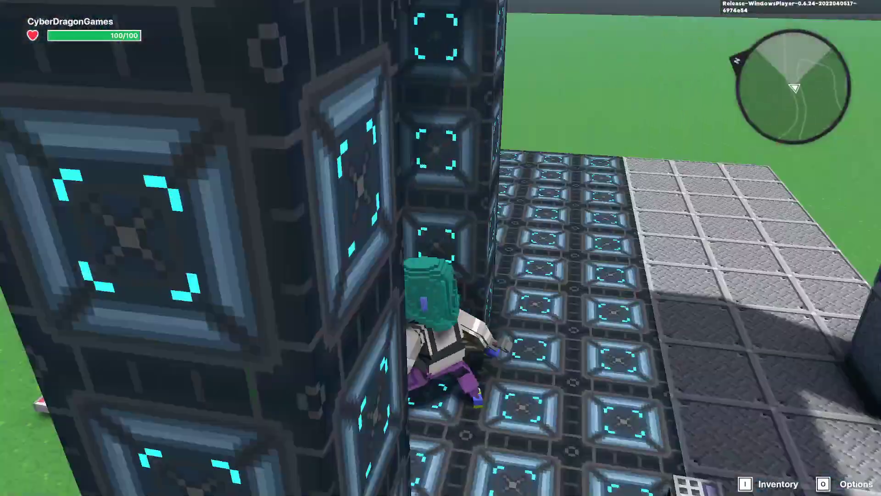
{"action": "key", "text": "w"}
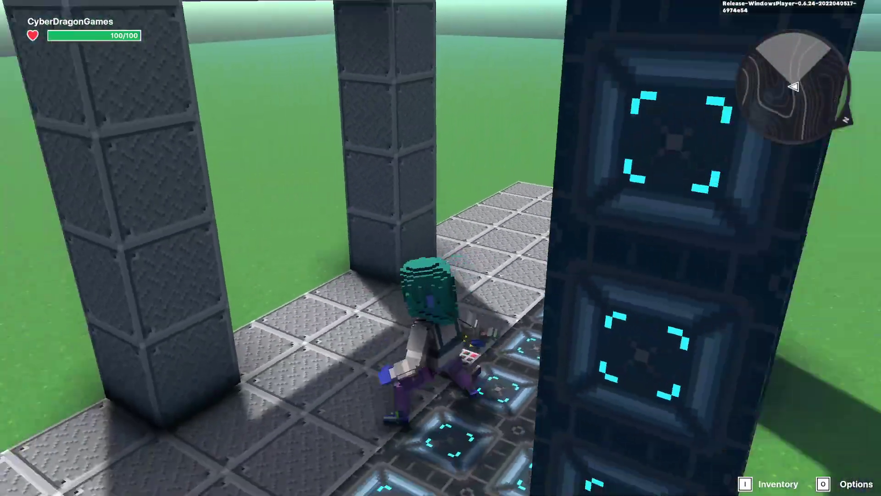
{"action": "key", "text": "w"}
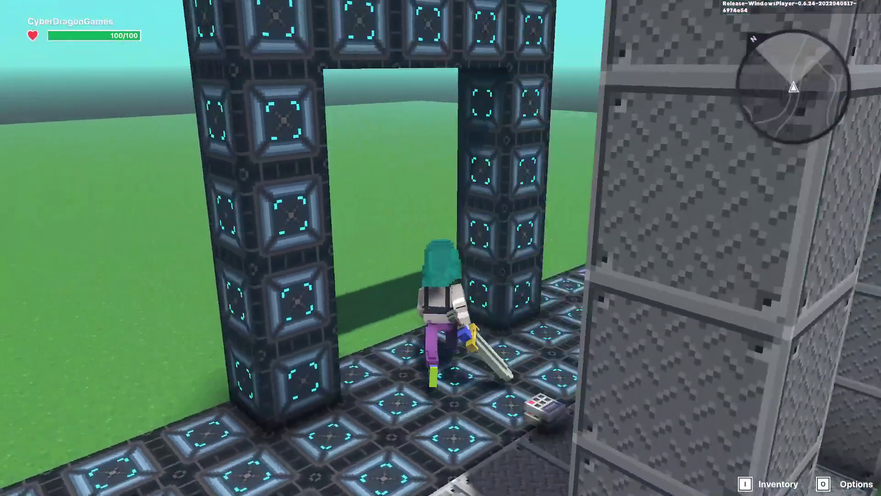
{"action": "key", "text": "Escape"}
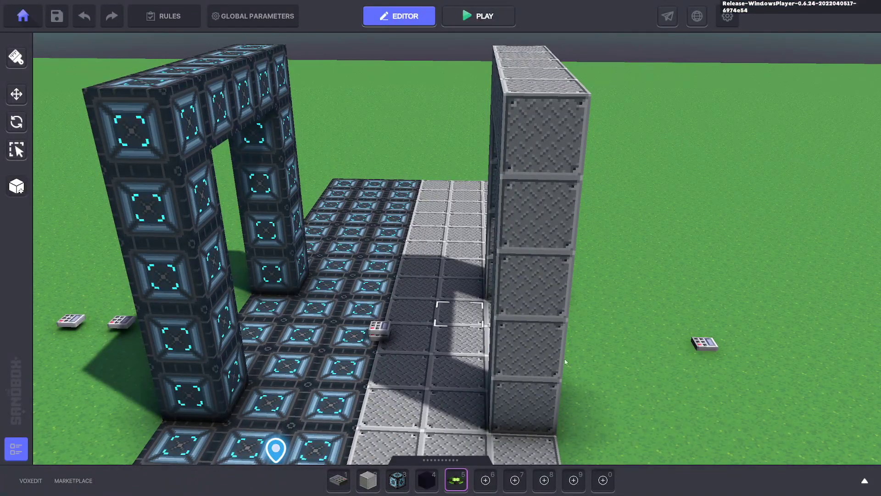
Step: Review the switches outside both arches and examine which message the upper Speaker switch on the seam sends
{"action": "key", "text": "a"}
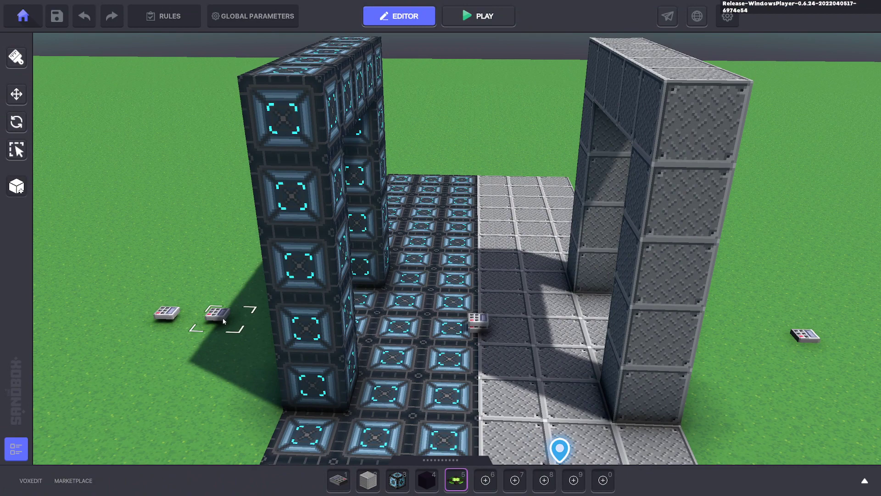
{"action": "left_click", "coordinate": [223, 321]}
{"action": "right_click_drag", "start_coordinate": [243, 307], "coordinate": [307, 288]}
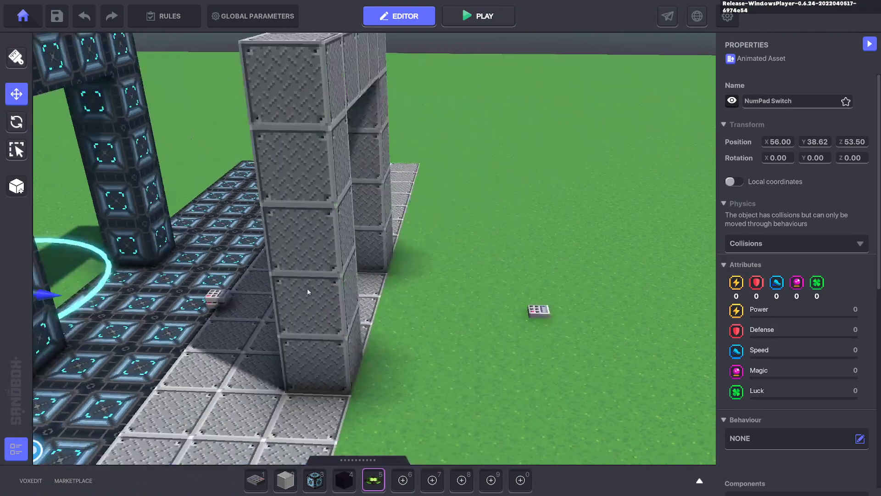
{"action": "left_click", "coordinate": [556, 308]}
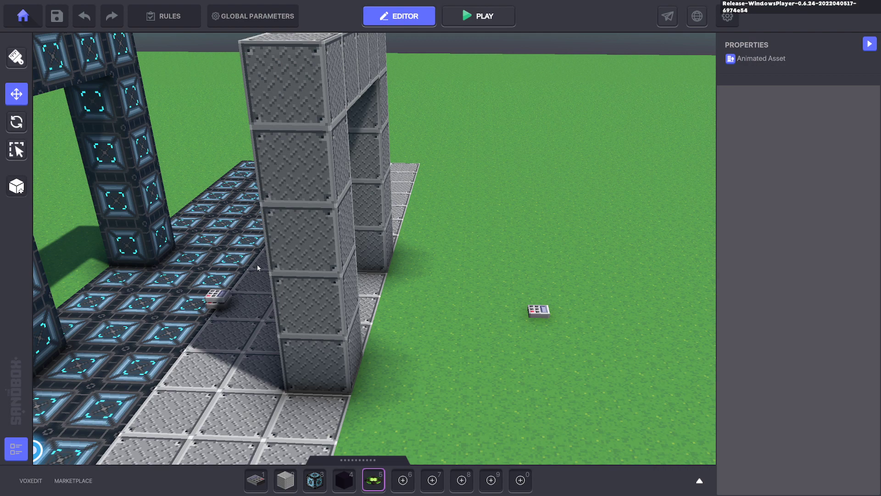
{"action": "middle_click_drag", "start_coordinate": [257, 268], "coordinate": [292, 266]}
{"action": "middle_click_drag", "start_coordinate": [260, 292], "coordinate": [294, 287]}
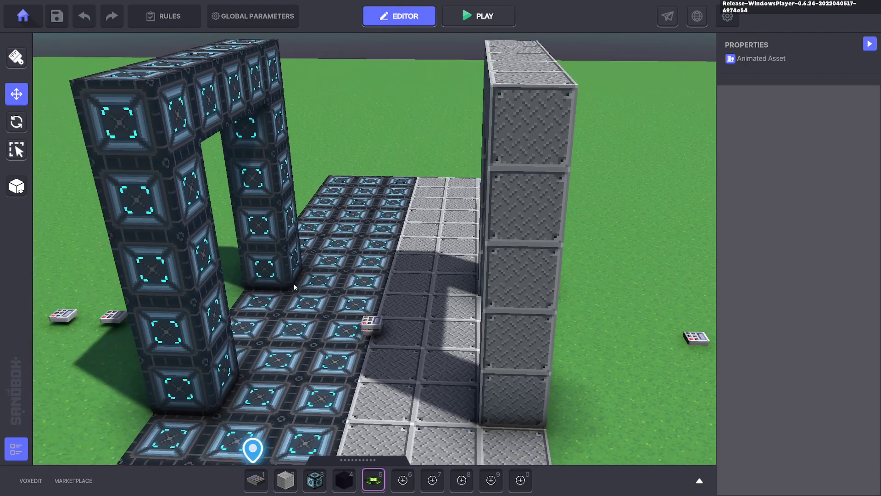
{"action": "left_click", "coordinate": [372, 330]}
{"action": "scroll", "coordinate": [777, 343], "scroll_direction": "down", "scroll_amount": 5}
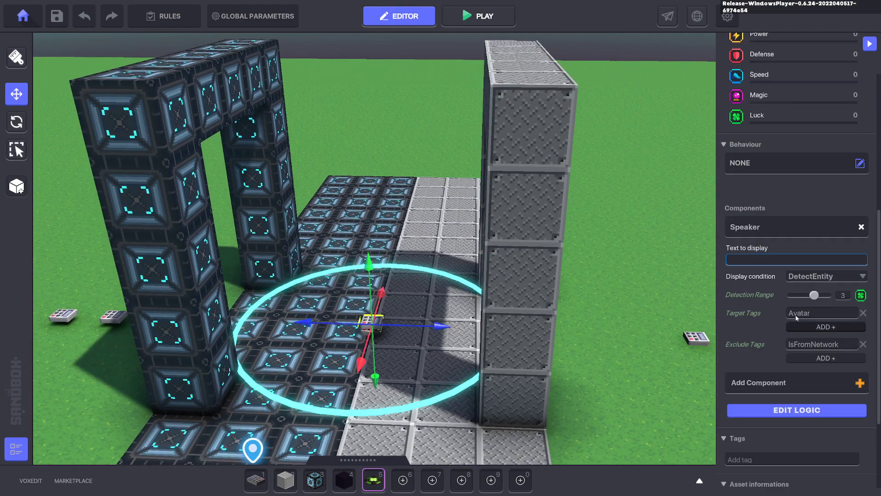
{"action": "left_click", "coordinate": [780, 410]}
{"action": "scroll", "coordinate": [778, 404], "scroll_direction": "down", "scroll_amount": 3}
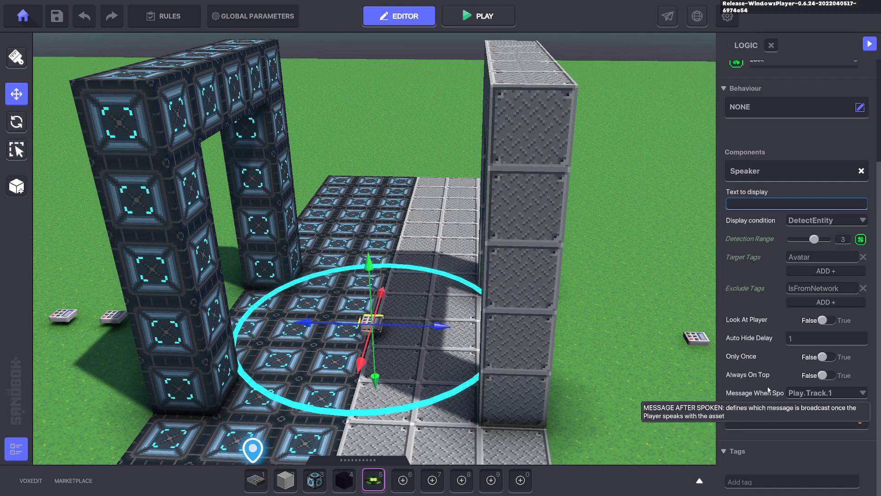
Step: Examine the Play Sound settings of the switch outside the metal arch
{"action": "left_click", "coordinate": [597, 359]}
{"action": "scroll", "coordinate": [561, 369], "scroll_direction": "down", "scroll_amount": 3}
{"action": "right_click_drag", "start_coordinate": [560, 369], "coordinate": [547, 367]}
{"action": "middle_click_drag", "start_coordinate": [546, 366], "coordinate": [539, 366]}
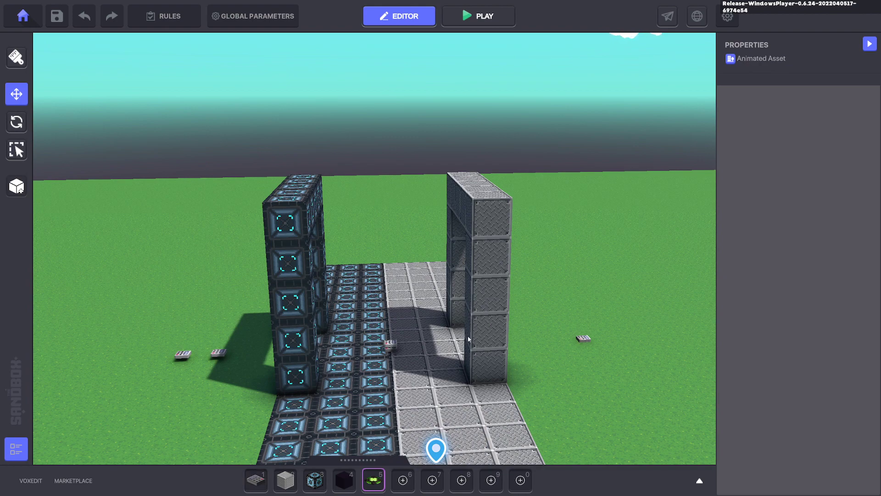
{"action": "left_click", "coordinate": [581, 339]}
{"action": "scroll", "coordinate": [784, 343], "scroll_direction": "down", "scroll_amount": 6}
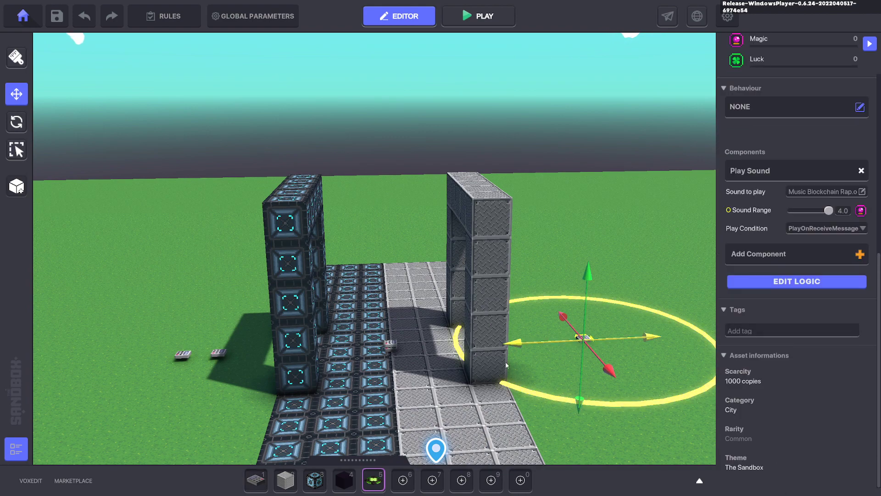
Step: Pick the NumPad Switch for placement, and search the asset library for chest
{"action": "left_click", "coordinate": [260, 481]}
{"action": "mouse_move", "coordinate": [276, 429]}
{"action": "middle_mouse_down"}
{"action": "mouse_move", "coordinate": [269, 391]}
{"action": "mouse_move", "coordinate": [278, 393]}
{"action": "middle_mouse_up"}
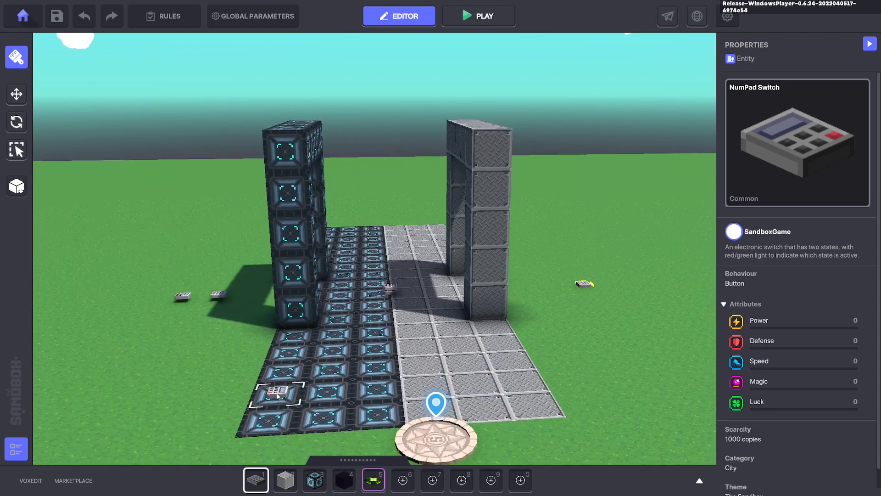
{"action": "key", "text": "Tab"}
{"action": "left_click", "coordinate": [192, 252]}
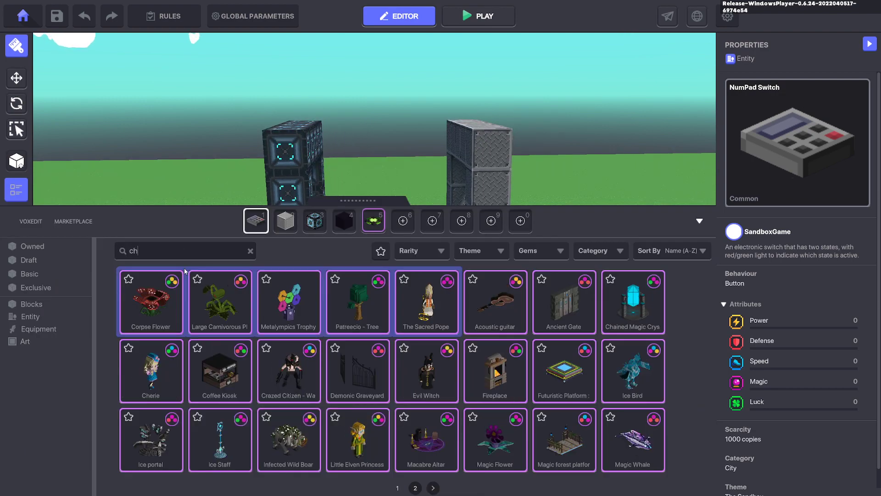
{"action": "type", "text": "est"}
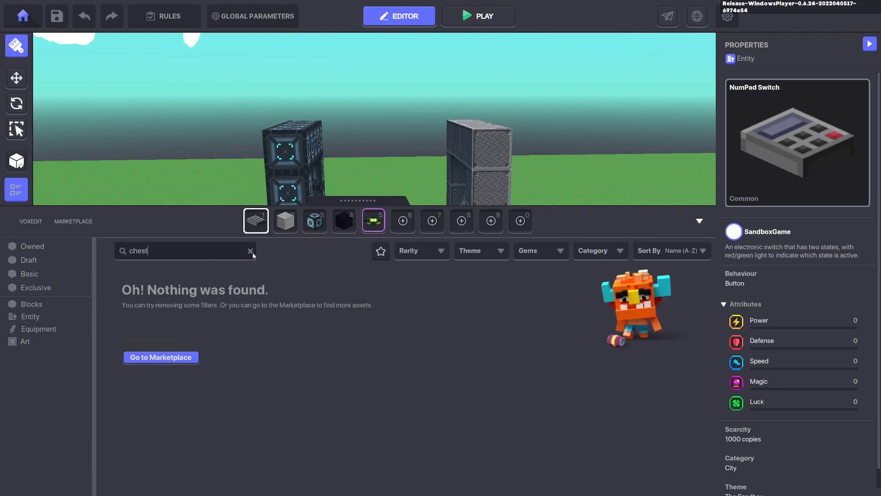
Step: Clear the Magic gem filter and the Epic rarity filter from the chest search
{"action": "left_click", "coordinate": [521, 250]}
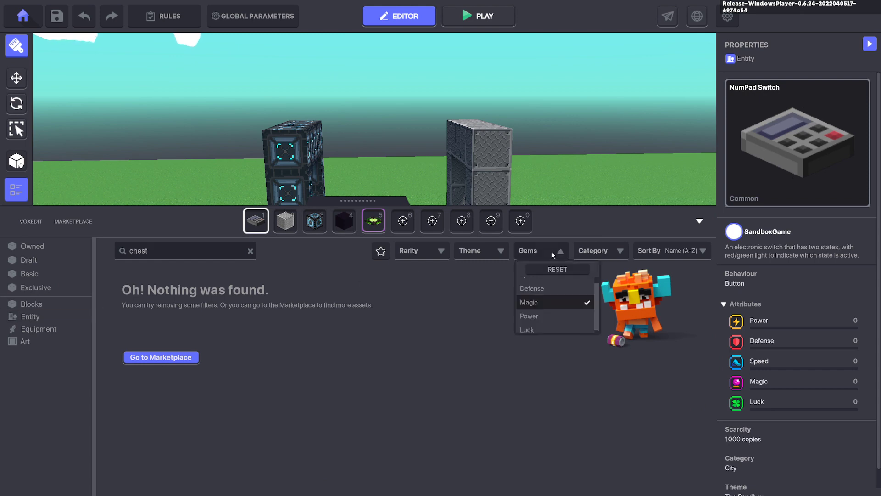
{"action": "left_click", "coordinate": [546, 301]}
{"action": "left_click", "coordinate": [423, 252]}
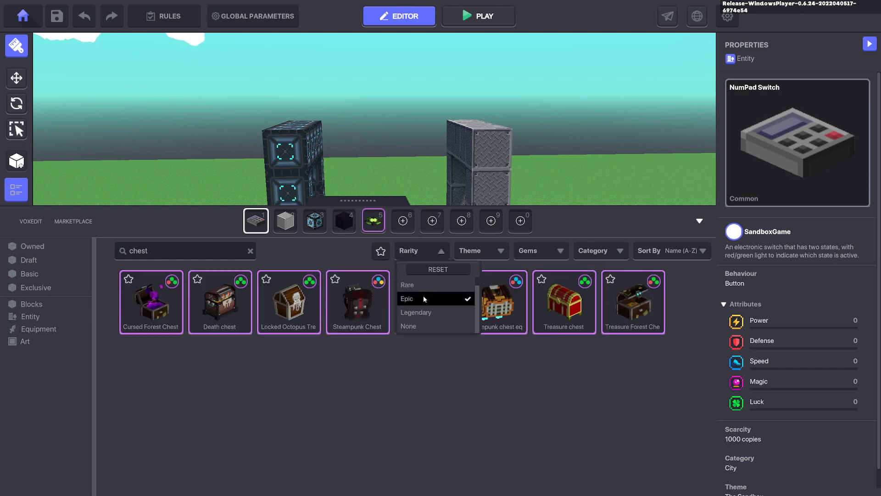
{"action": "left_click", "coordinate": [422, 299]}
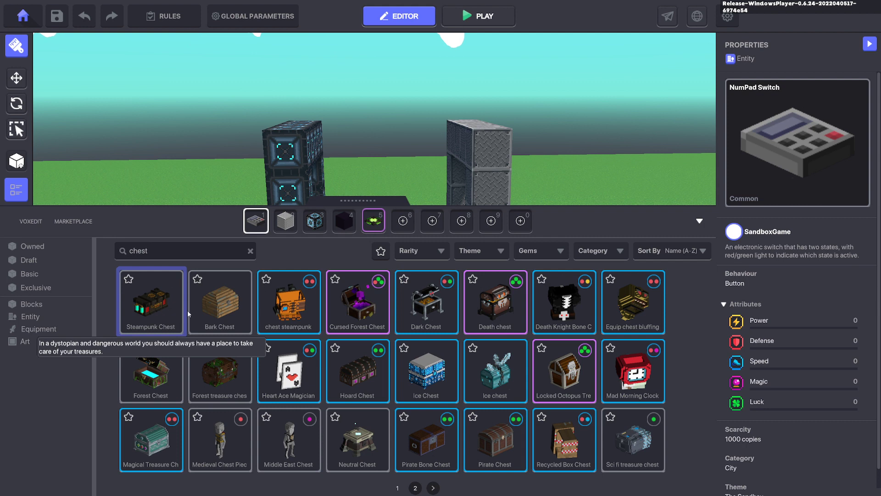
Step: Place a Bark Chest on the floor at the foot of the metal arch's near pillar
{"action": "left_click", "coordinate": [222, 314]}
{"action": "left_click", "coordinate": [699, 221]}
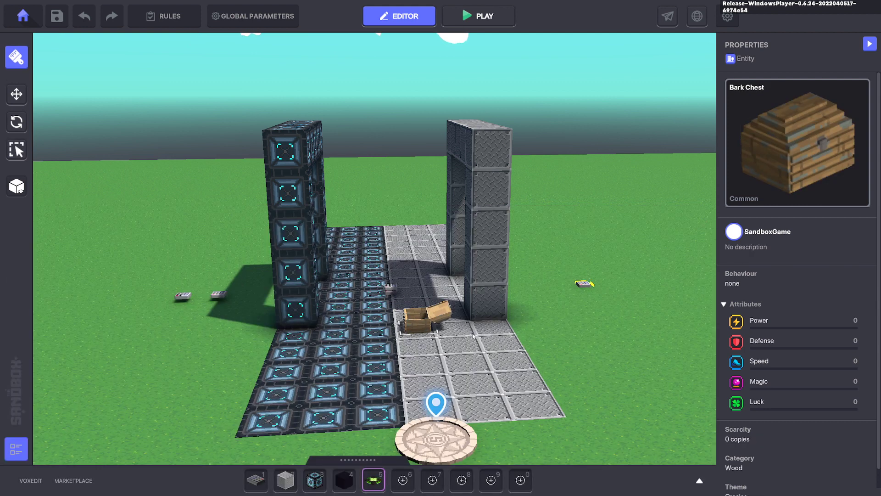
{"action": "left_click", "coordinate": [494, 308]}
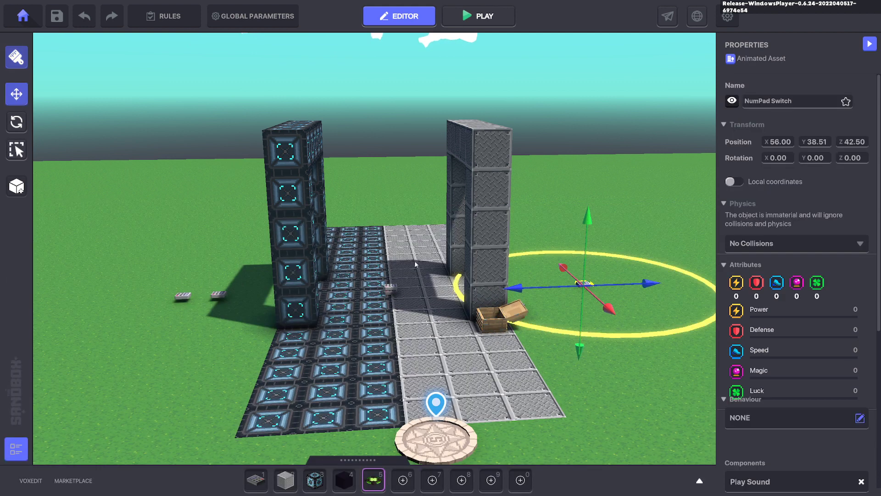
Step: Add a Speaker component to the Bark Chest and clear its display text
{"action": "scroll", "coordinate": [778, 335], "scroll_direction": "down", "scroll_amount": 2}
{"action": "scroll", "coordinate": [778, 335], "scroll_direction": "down", "scroll_amount": 3}
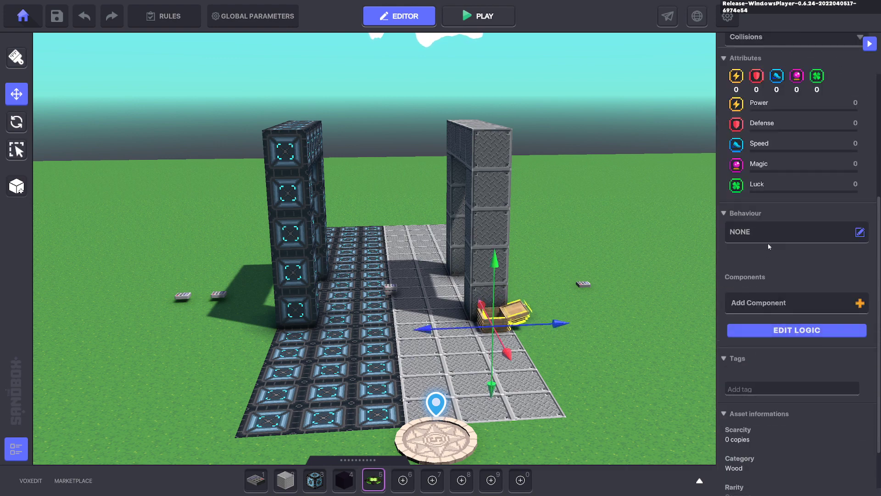
{"action": "left_click", "coordinate": [753, 303]}
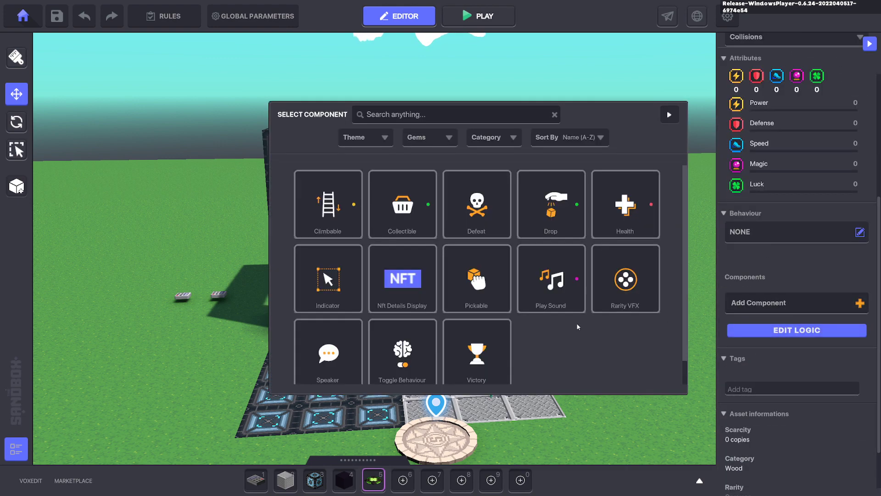
{"action": "left_click", "coordinate": [328, 356]}
{"action": "left_click", "coordinate": [747, 328]}
{"action": "key", "text": "BackSpace"}
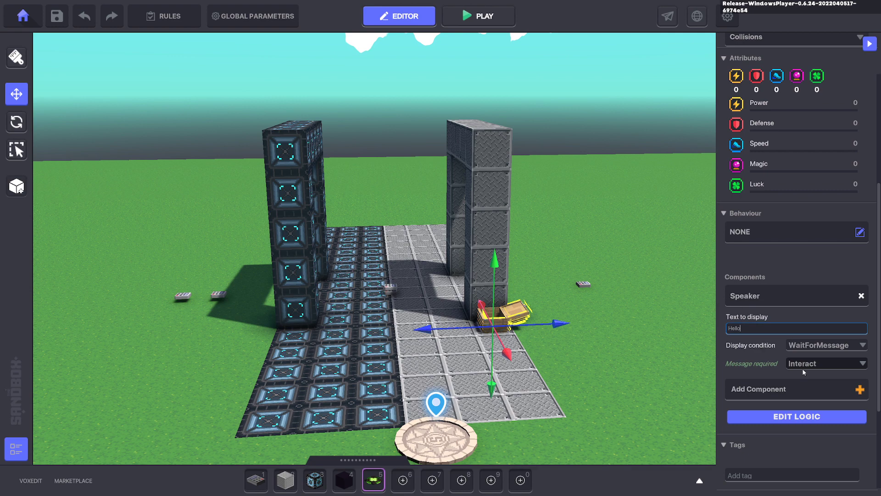
{"action": "scroll", "coordinate": [814, 390], "scroll_direction": "down", "scroll_amount": 2}
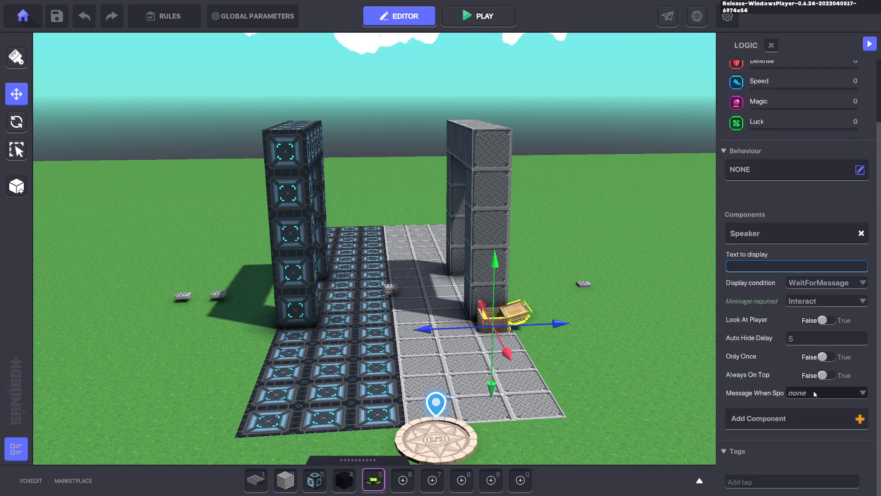
Step: Add the message Play.Sound.Chest as the one the chest's Speaker sends when it has spoken
{"action": "left_click", "coordinate": [820, 392]}
{"action": "type", "text": "Pl"}
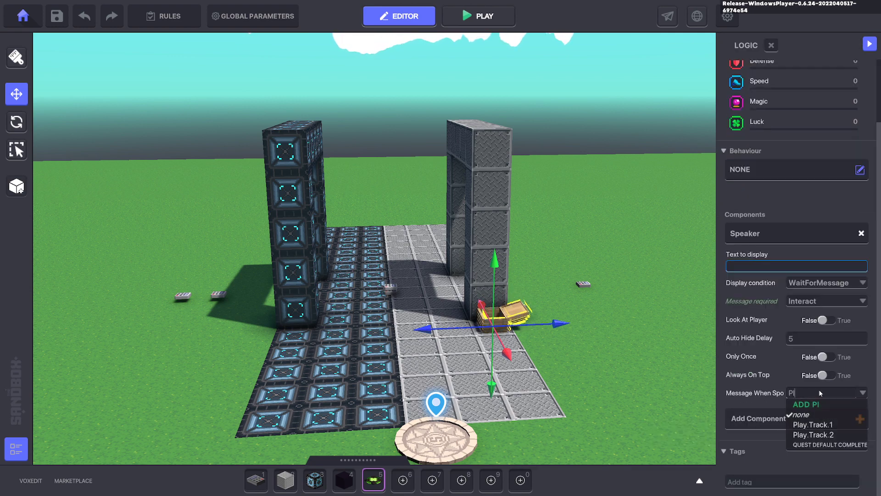
{"action": "type", "text": "ay.Sound.Chest"}
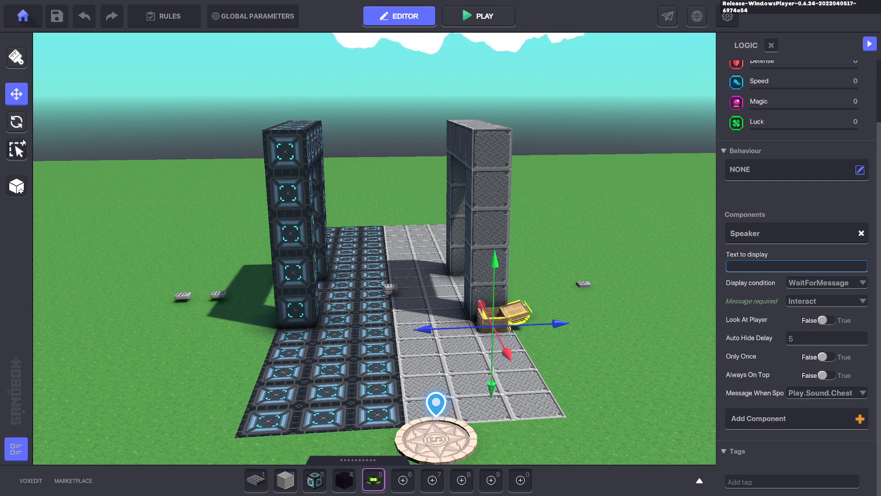
Step: Copy the outermost Play Sound switch beside the glowing-tile arch onto the grass next to the chest, and change the copy's sound to Generic Coin.wav
{"action": "left_click", "coordinate": [184, 296]}
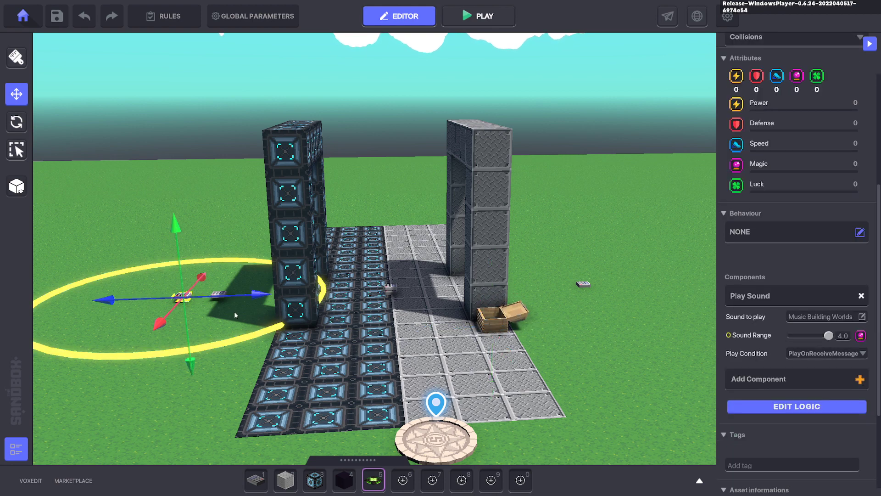
{"action": "left_click_drag", "start_coordinate": [166, 308], "coordinate": [542, 338]}
{"action": "scroll", "coordinate": [807, 431], "scroll_direction": "down", "scroll_amount": 3}
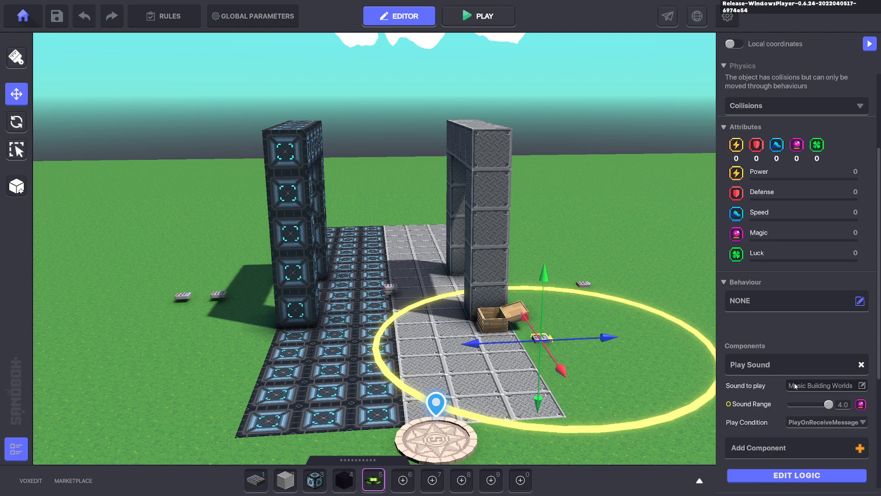
{"action": "left_click", "coordinate": [862, 385]}
{"action": "scroll", "coordinate": [475, 302], "scroll_direction": "up", "scroll_amount": 3}
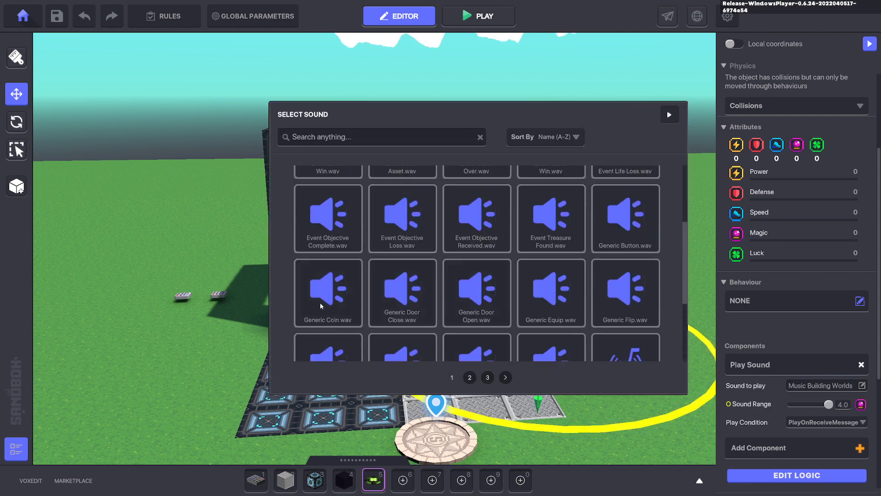
{"action": "left_click", "coordinate": [320, 302]}
{"action": "scroll", "coordinate": [774, 370], "scroll_direction": "down", "scroll_amount": 4}
{"action": "left_click", "coordinate": [807, 271]}
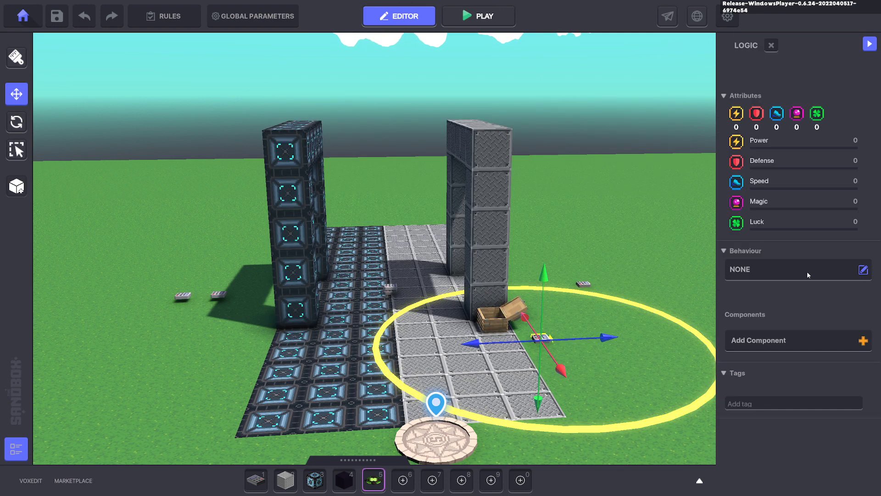
Step: Set the message required by the copied switch's Play Sound component to Play.Sound.Chest
{"action": "scroll", "coordinate": [810, 322], "scroll_direction": "down", "scroll_amount": 2}
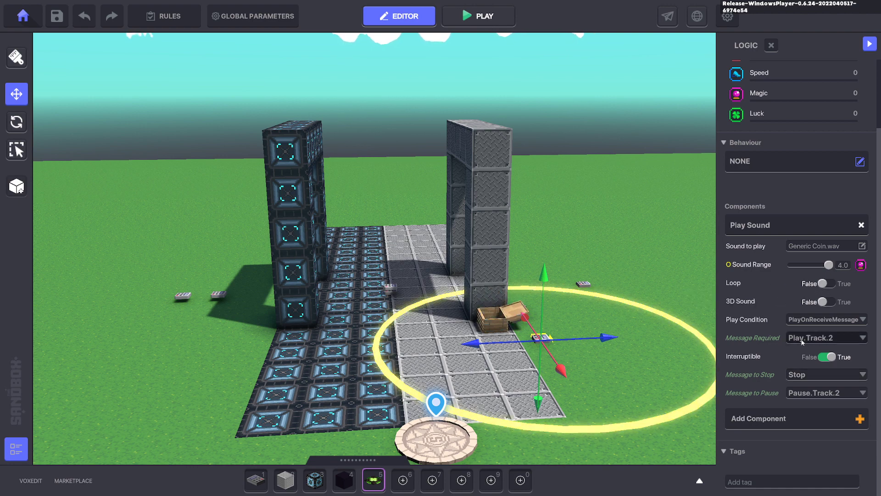
{"action": "left_click", "coordinate": [817, 339]}
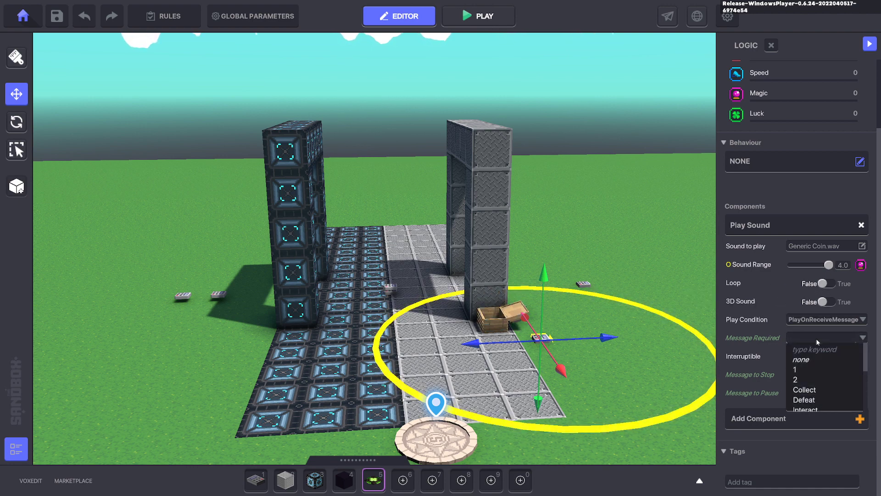
{"action": "type", "text": "Play"}
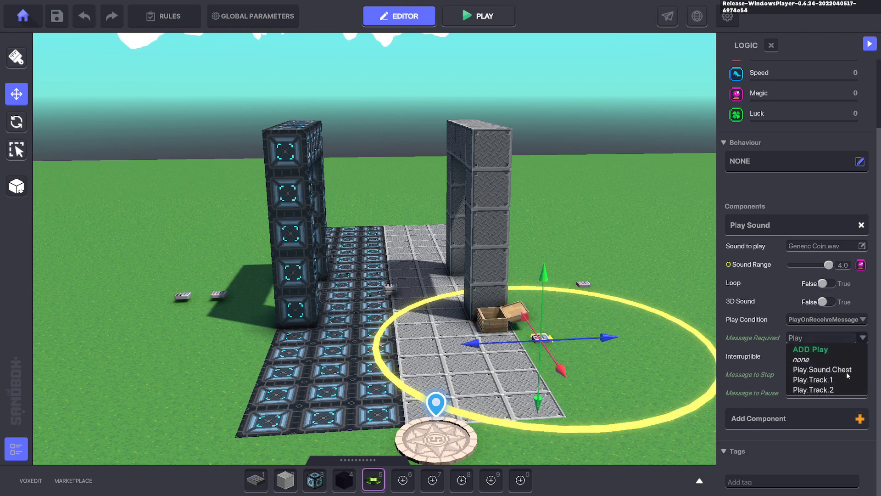
{"action": "left_click", "coordinate": [842, 367]}
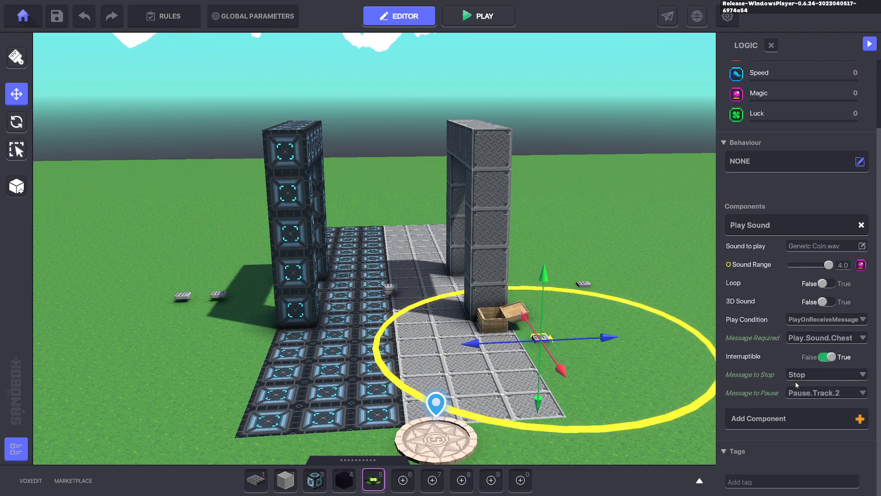
Step: Play-test the scene by running the avatar to the chest, interacting with it and moving around it, and end the test
{"action": "key", "text": "ctrl+p"}
{"action": "key", "text": "w"}
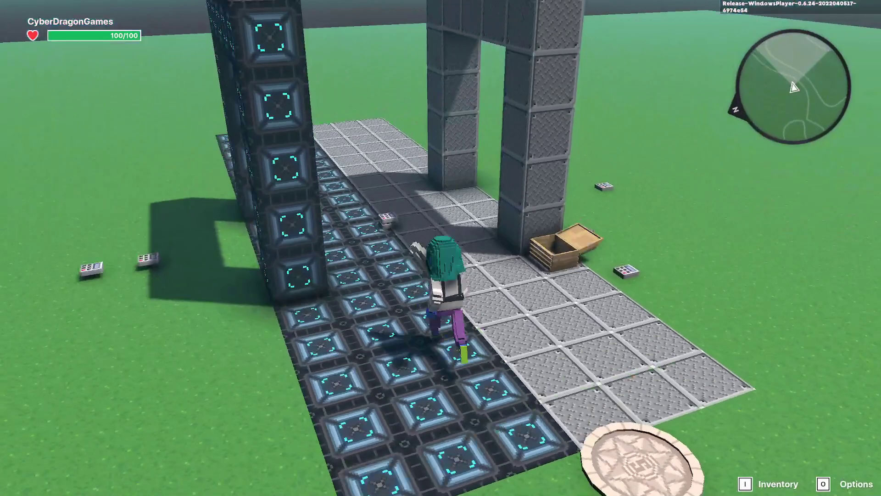
{"action": "key", "text": "1"}
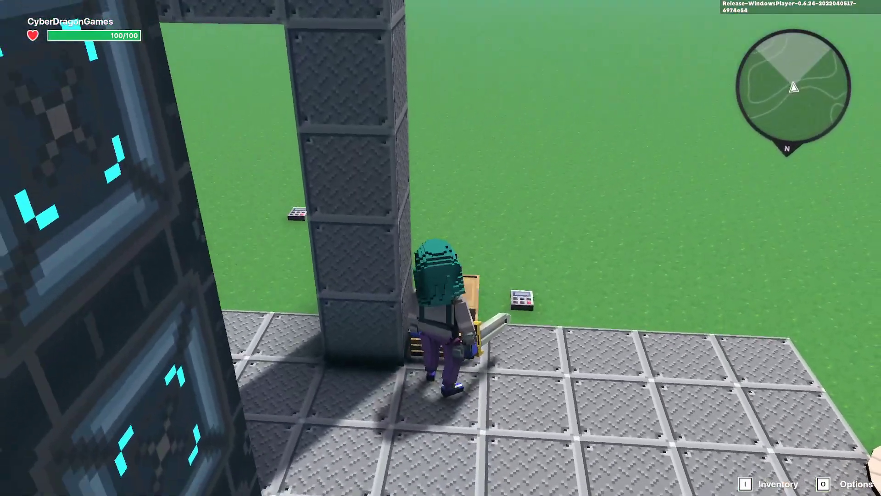
{"action": "key", "text": "s"}
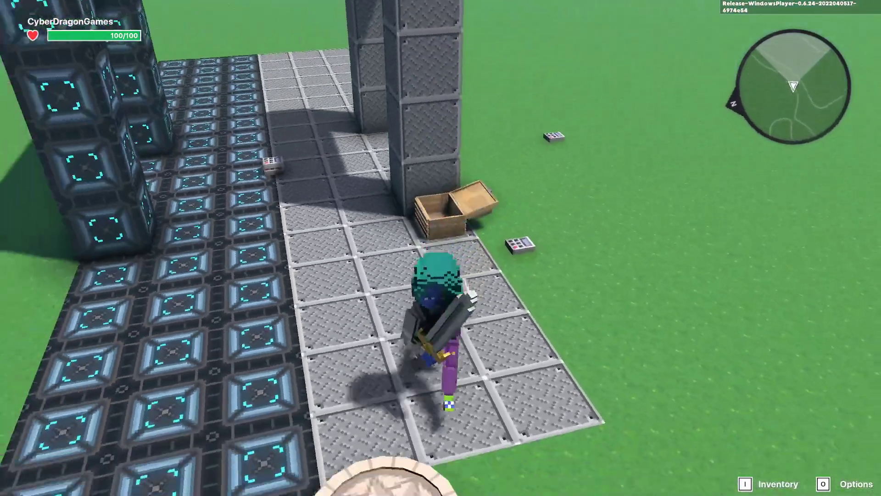
{"action": "key", "text": "w"}
{"action": "key", "text": "s"}
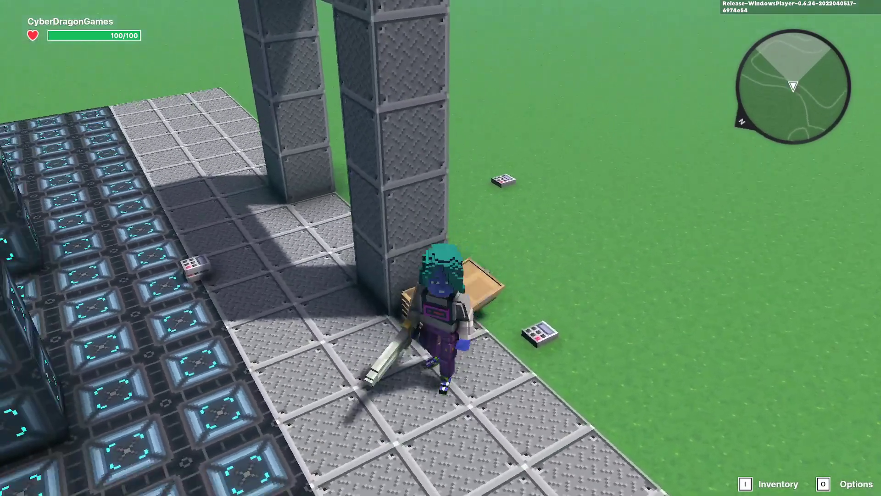
{"action": "key", "text": "Escape"}
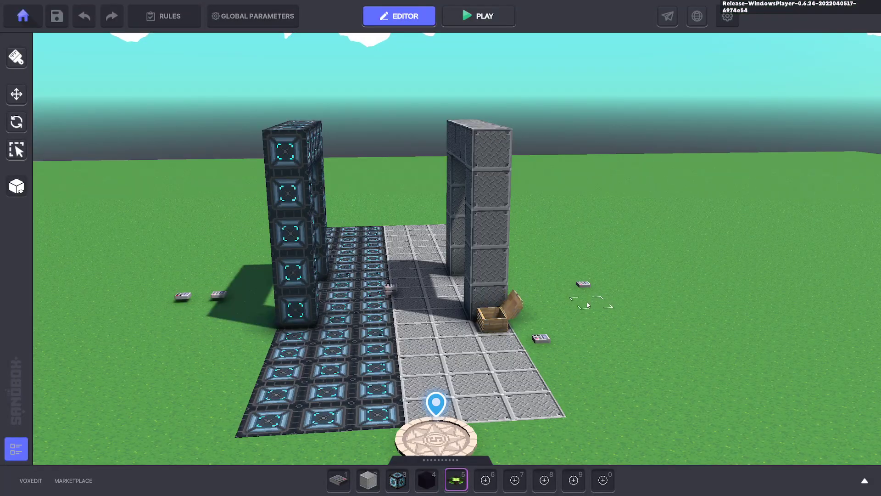